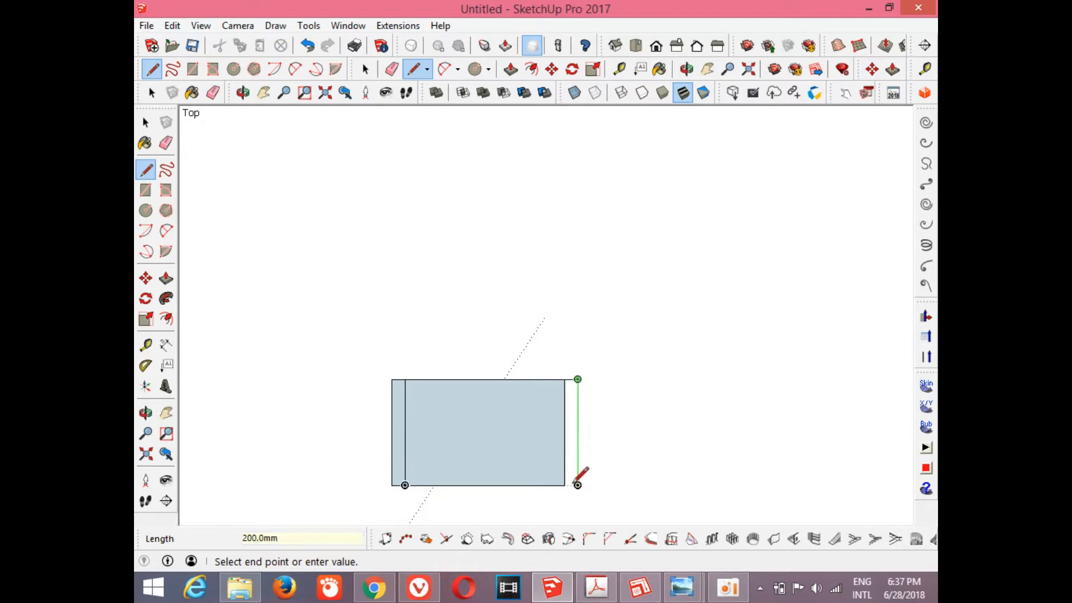
Close the 25 mm strip at the rectangle's right end and draw a T-shaped handle from the upper edge's midpoint with 100 mm arms.
{"action": "left_click", "coordinate": [577, 485]}
{"action": "left_click", "coordinate": [564, 485]}
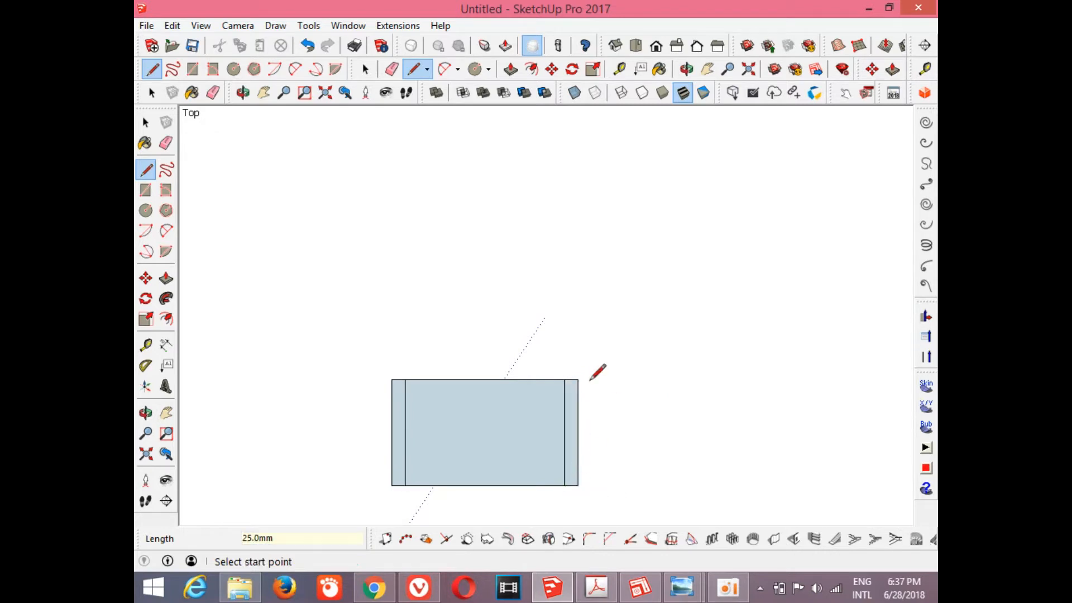
{"action": "left_click", "coordinate": [484, 379]}
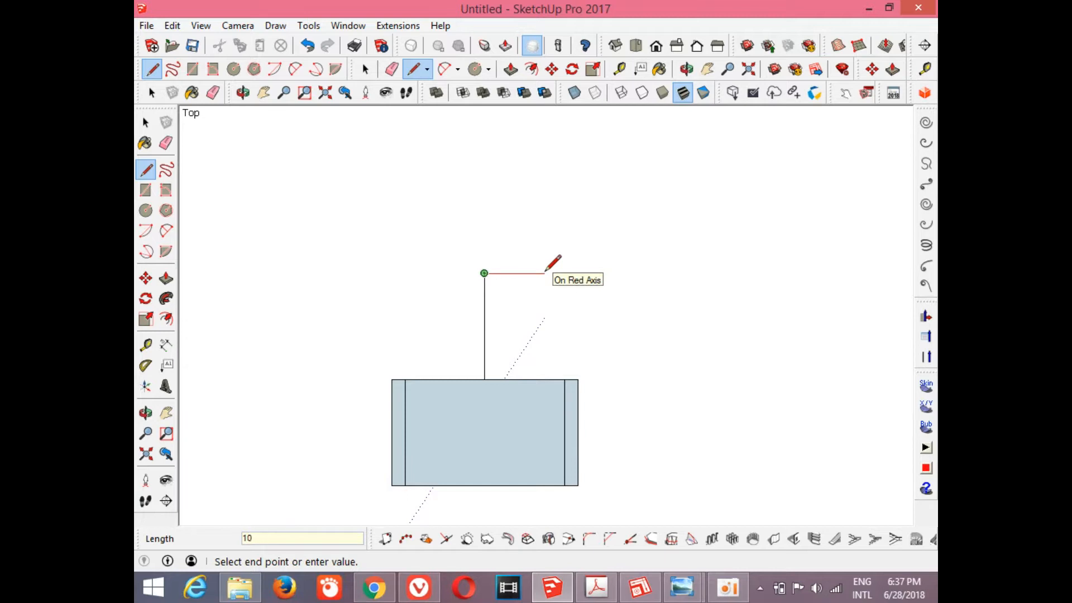
{"action": "left_click", "coordinate": [484, 273]}
{"action": "left_click", "coordinate": [484, 273]}
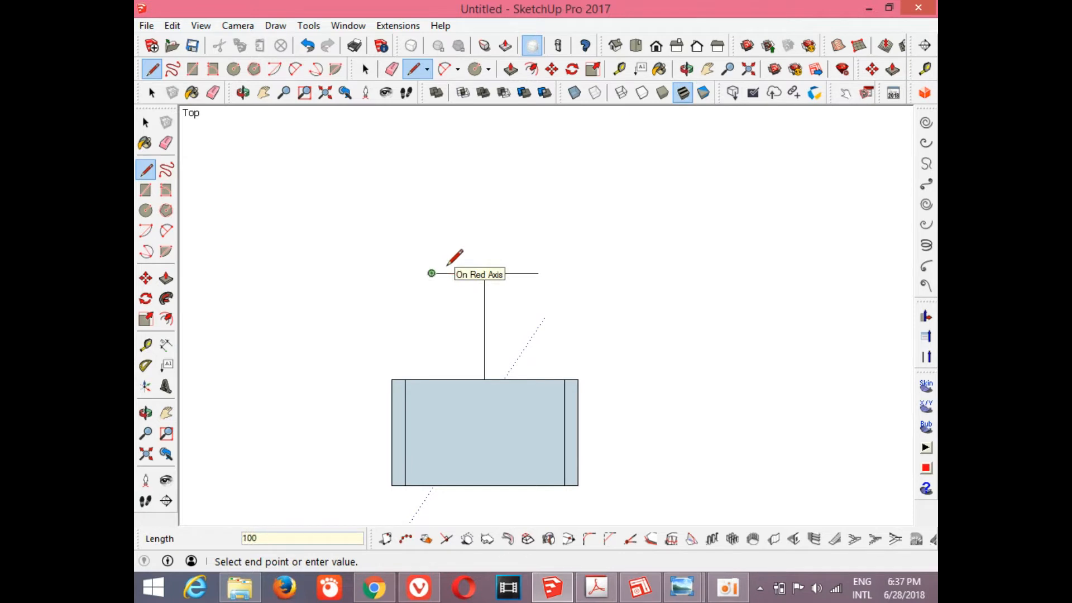
{"action": "key", "text": "Return"}
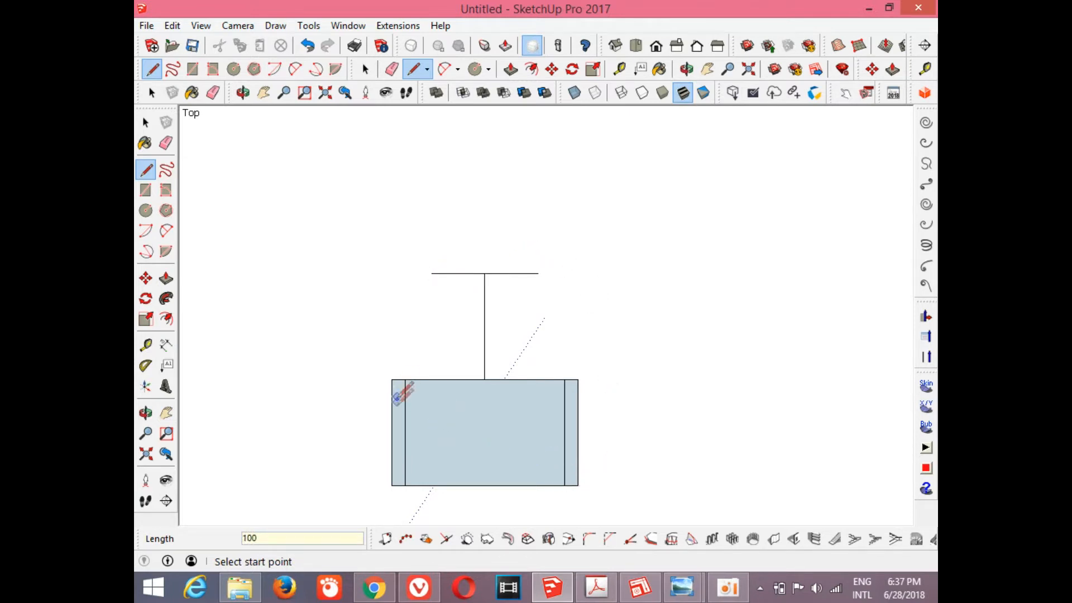
Delete the two full-height lines inside the rectangle, leaving a single undivided face.
{"action": "left_click", "coordinate": [366, 68]}
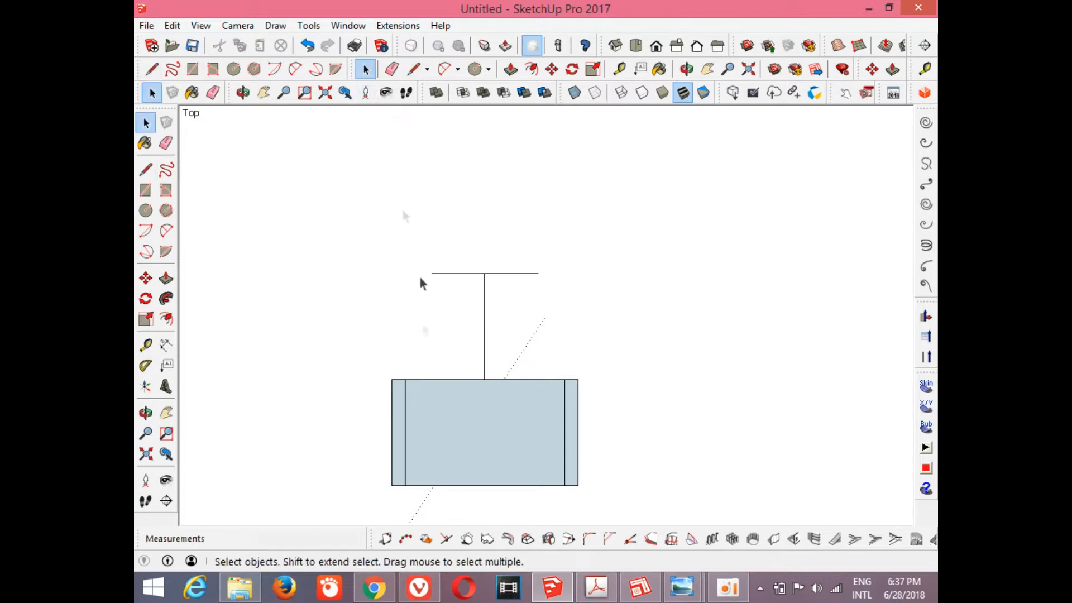
{"action": "left_click", "coordinate": [406, 455]}
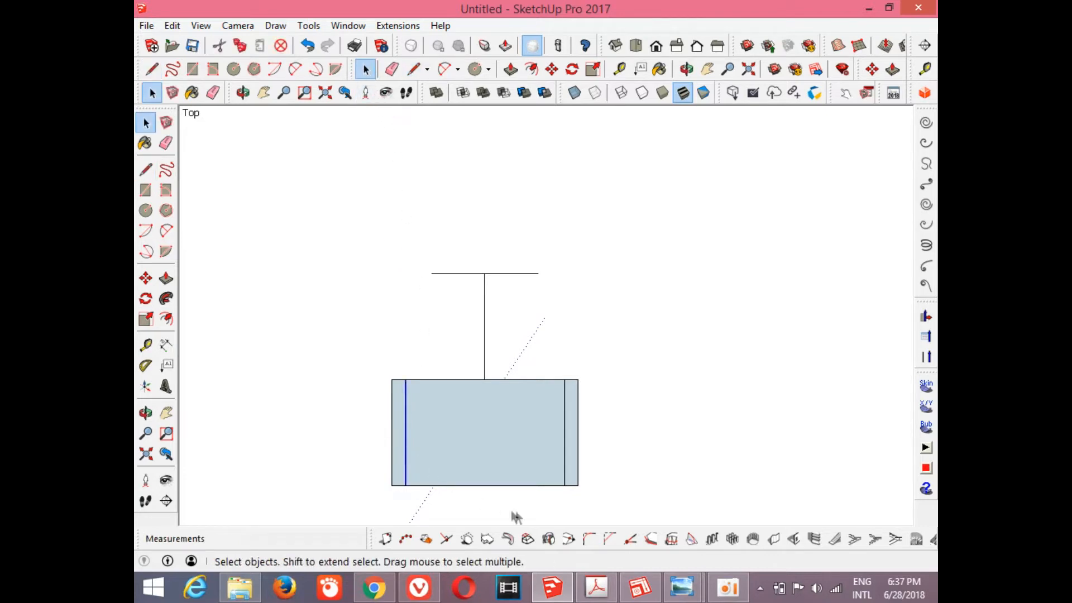
{"action": "key", "text": "Delete"}
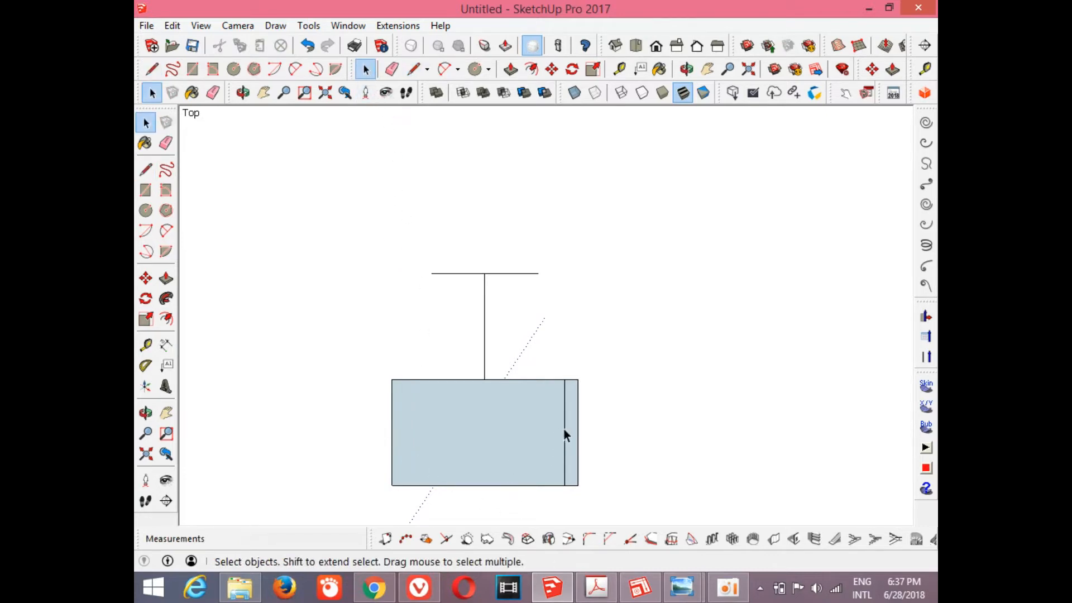
{"action": "left_click", "coordinate": [564, 441]}
{"action": "key", "text": "Delete"}
Mark 50 mm from the rectangle's upper-left corner along the upper edge and draw a full-height divider line there.
{"action": "scroll", "coordinate": [503, 426], "scroll_direction": "up", "scroll_amount": 3}
{"action": "scroll", "coordinate": [501, 420], "scroll_direction": "down", "scroll_amount": 4}
{"action": "left_click", "coordinate": [413, 69]}
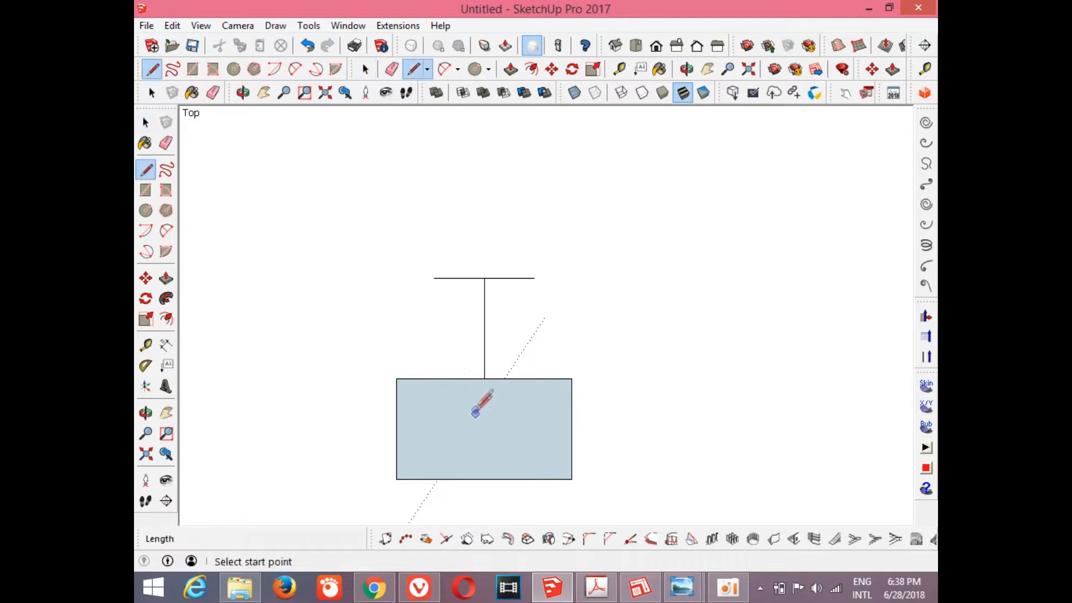
{"action": "left_click", "coordinate": [484, 378]}
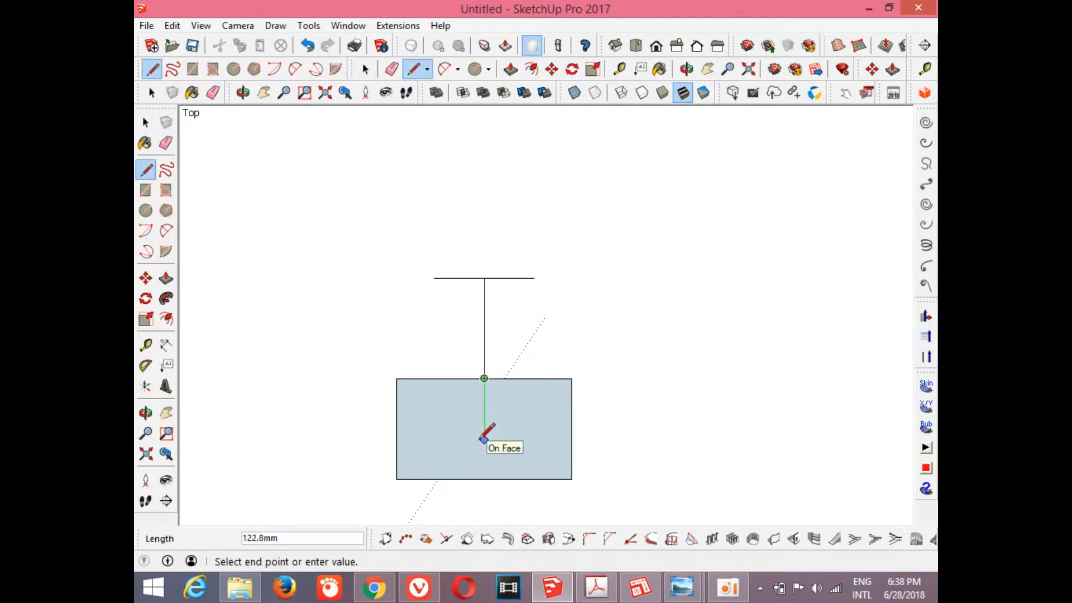
{"action": "key", "text": "Escape"}
{"action": "left_click", "coordinate": [397, 379]}
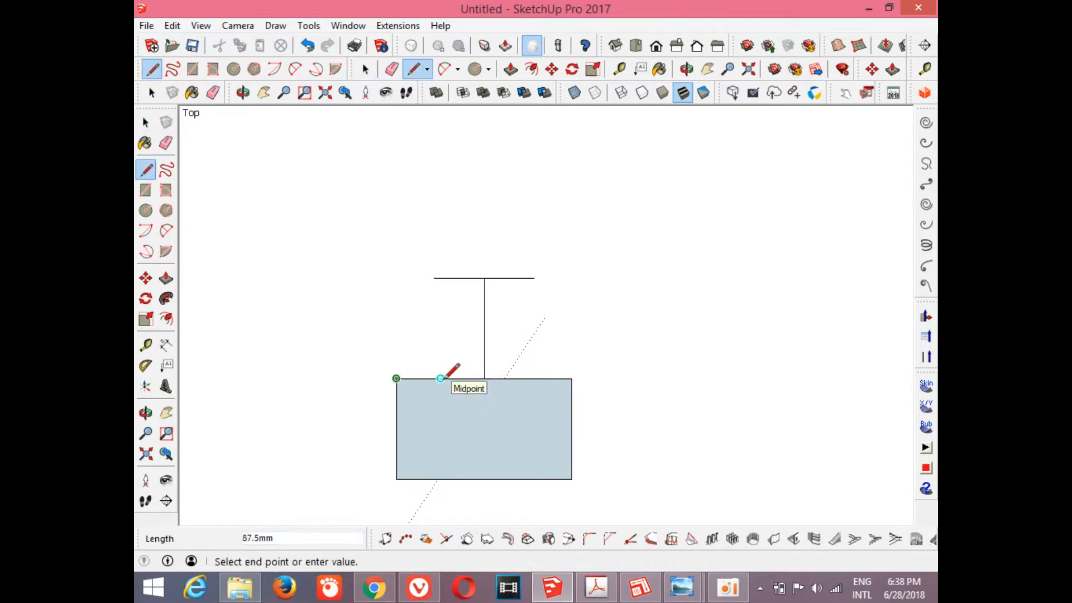
{"action": "type", "text": "50"}
{"action": "key", "text": "Return"}
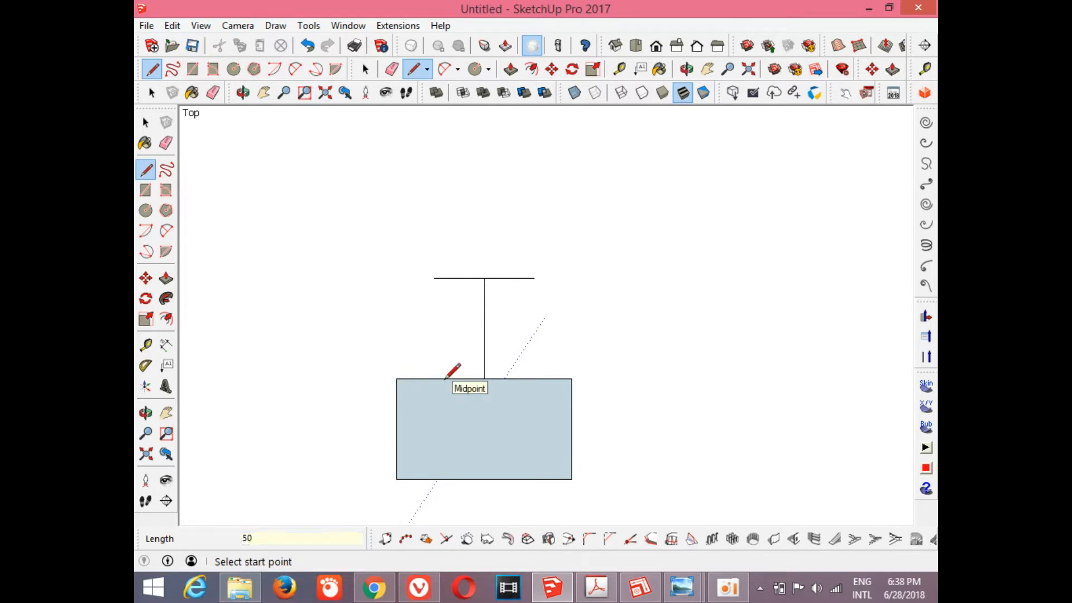
{"action": "left_click", "coordinate": [422, 378]}
{"action": "left_click", "coordinate": [422, 478]}
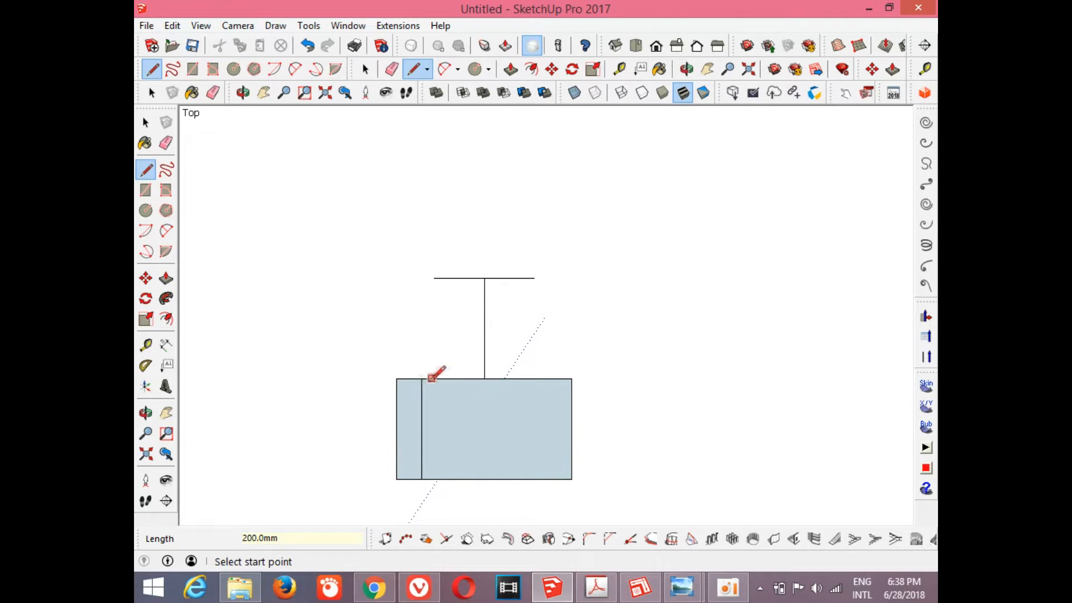
Draw the second and third full-height divider lines, each 50 mm to the right of the previous one.
{"action": "left_click", "coordinate": [421, 378]}
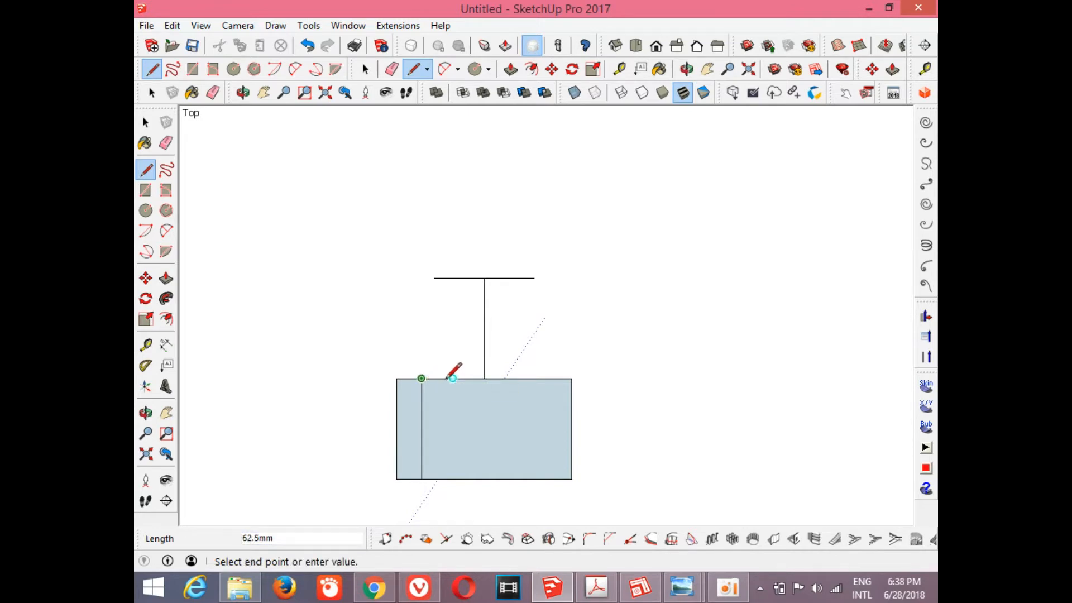
{"action": "left_click", "coordinate": [446, 378]}
{"action": "left_click", "coordinate": [446, 378]}
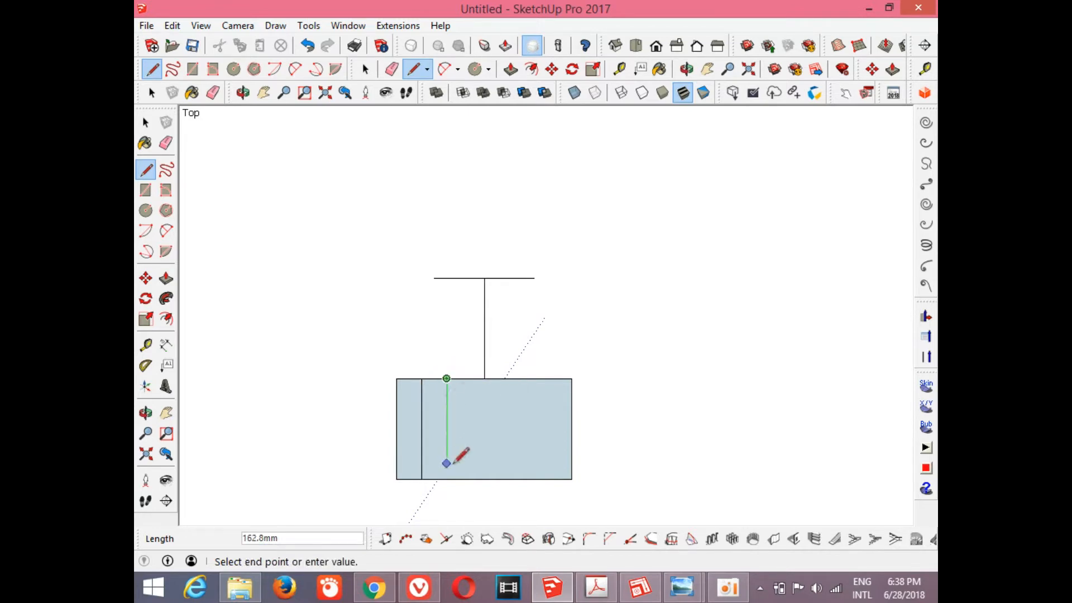
{"action": "left_click", "coordinate": [447, 479]}
{"action": "left_click", "coordinate": [465, 379]}
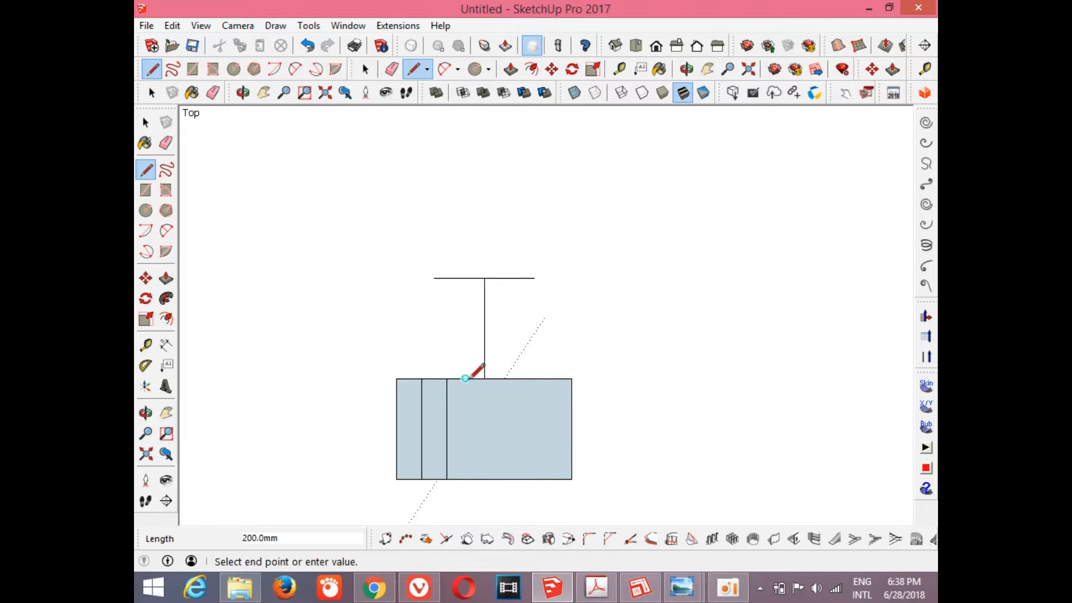
{"action": "key", "text": "Escape"}
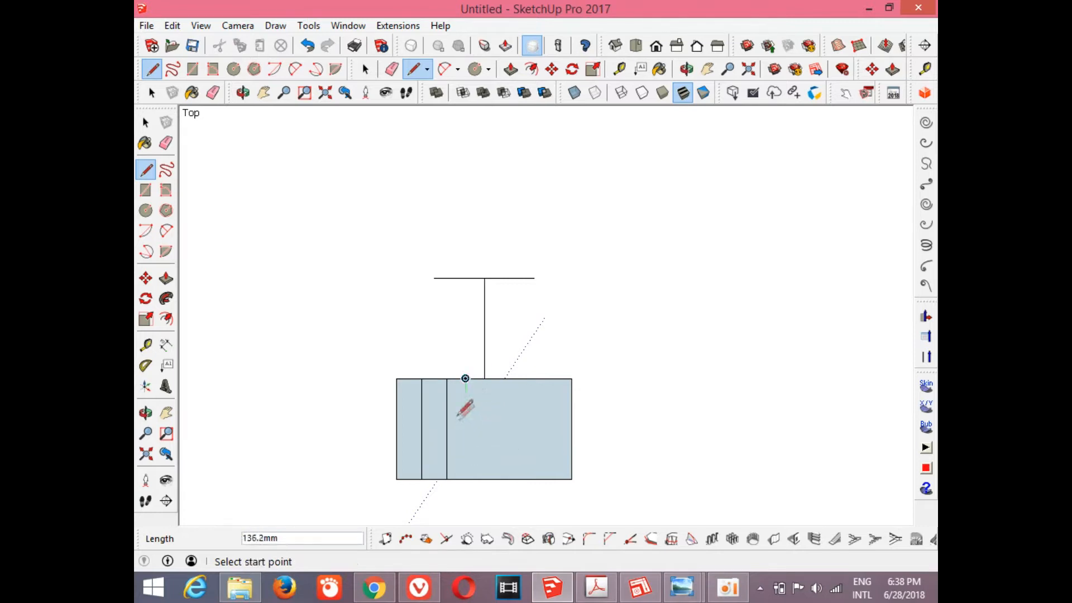
{"action": "left_click", "coordinate": [446, 379]}
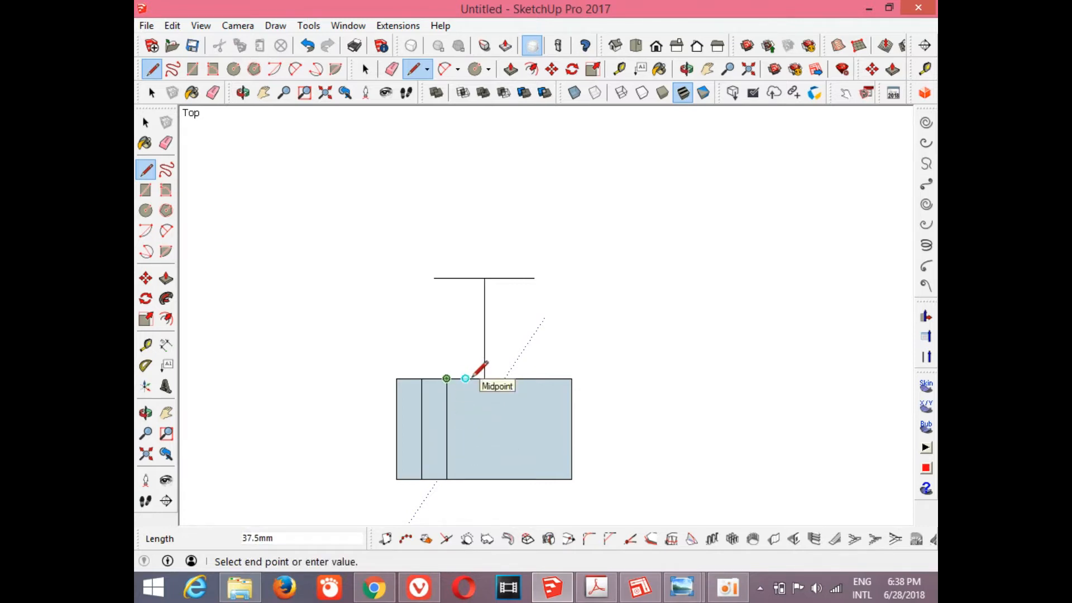
{"action": "type", "text": "50"}
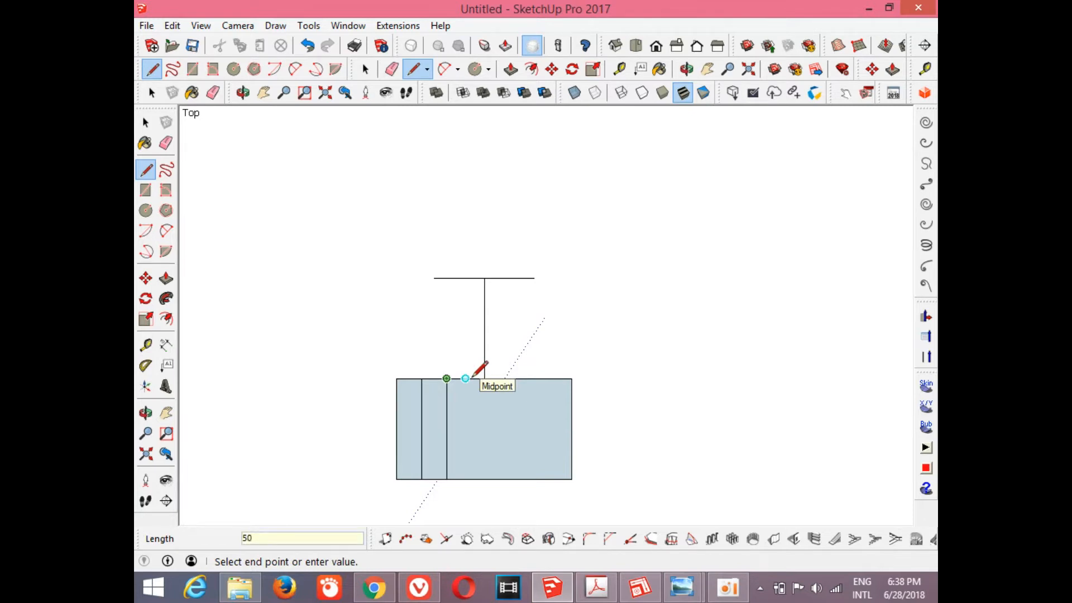
{"action": "key", "text": "Return"}
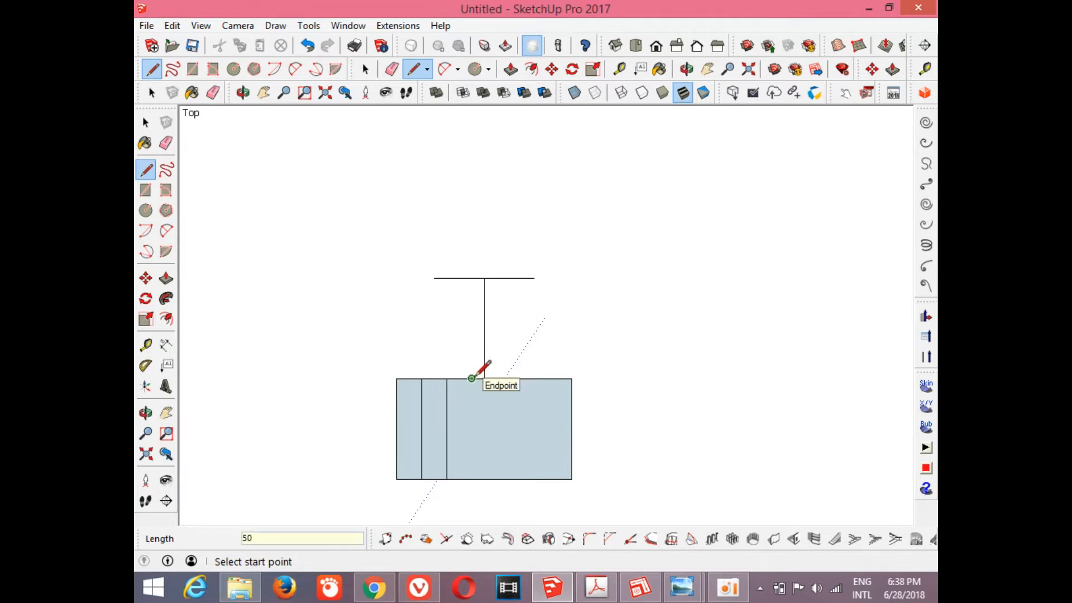
{"action": "left_click", "coordinate": [471, 378]}
{"action": "left_click", "coordinate": [472, 479]}
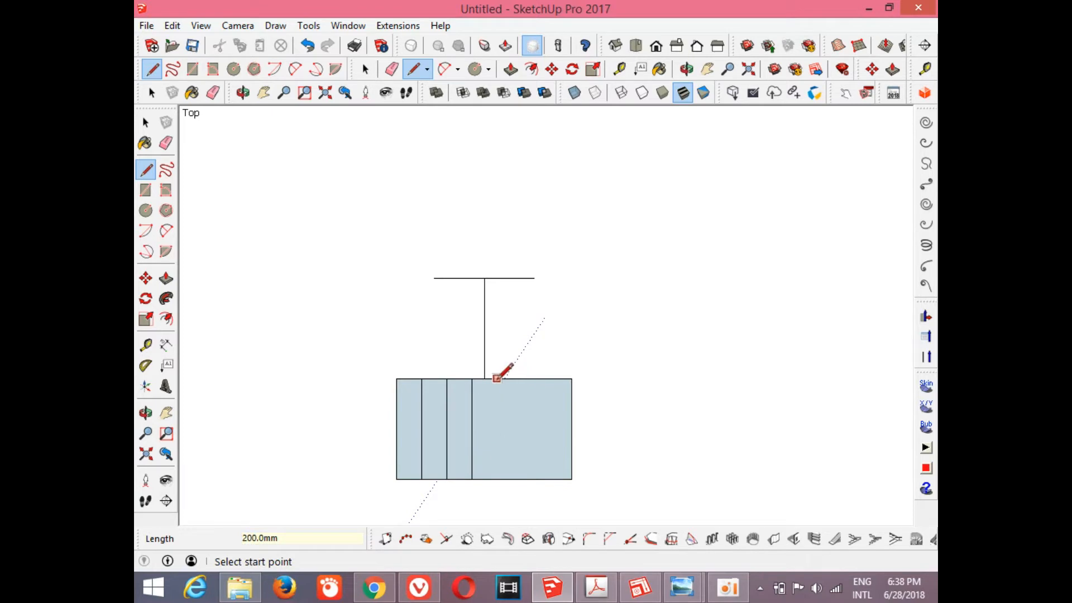
Draw the fourth, fifth and sixth full-height dividers at 50 mm spacing, splitting the rectangle into seven strips.
{"action": "left_click", "coordinate": [472, 378]}
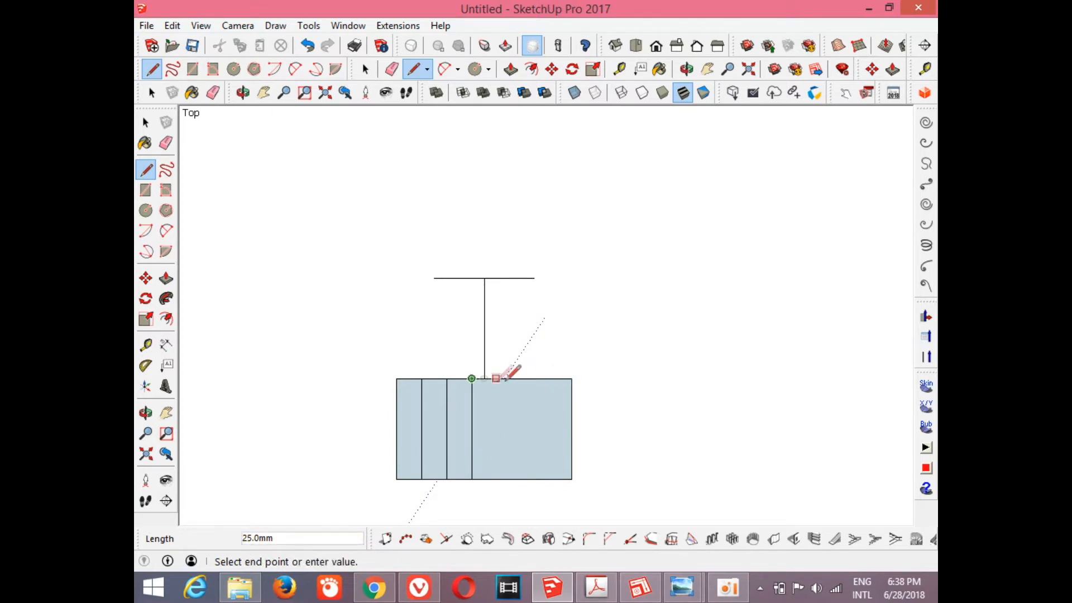
{"action": "left_click", "coordinate": [497, 379]}
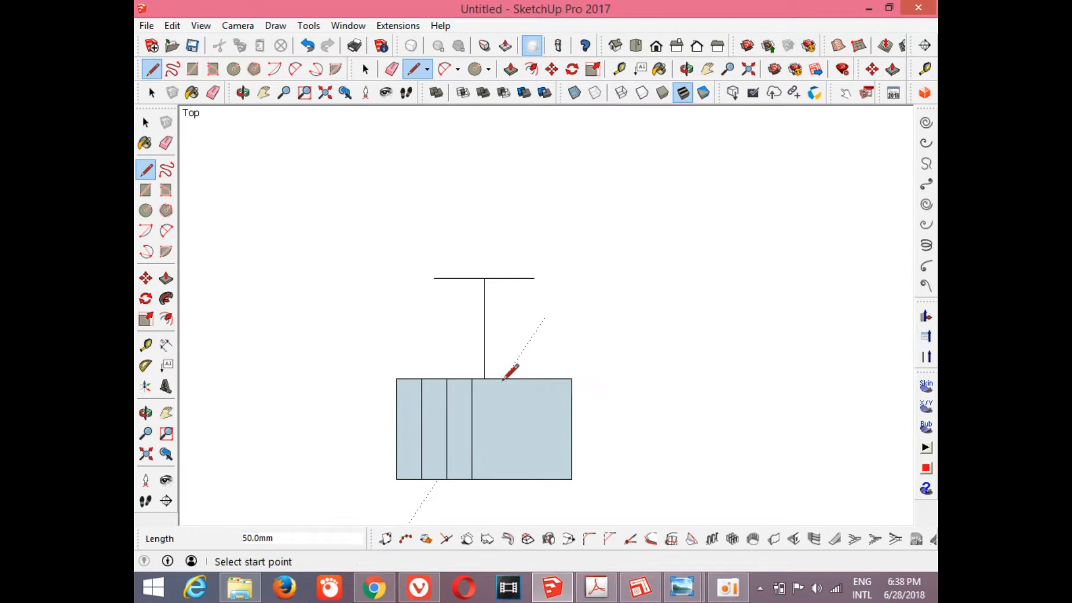
{"action": "left_click", "coordinate": [495, 379]}
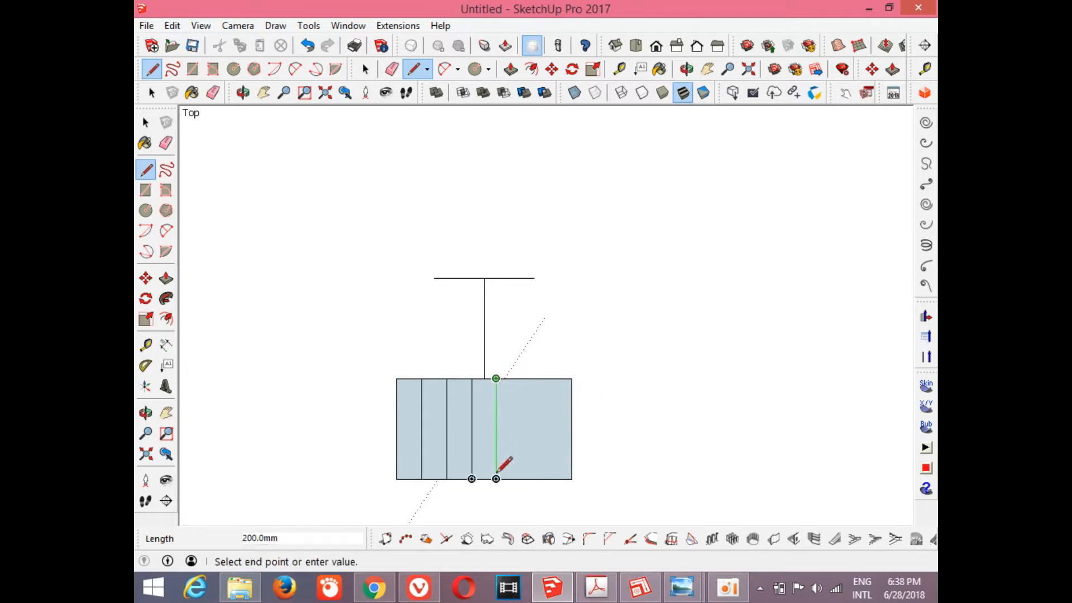
{"action": "left_click", "coordinate": [496, 478]}
{"action": "left_click", "coordinate": [496, 379]}
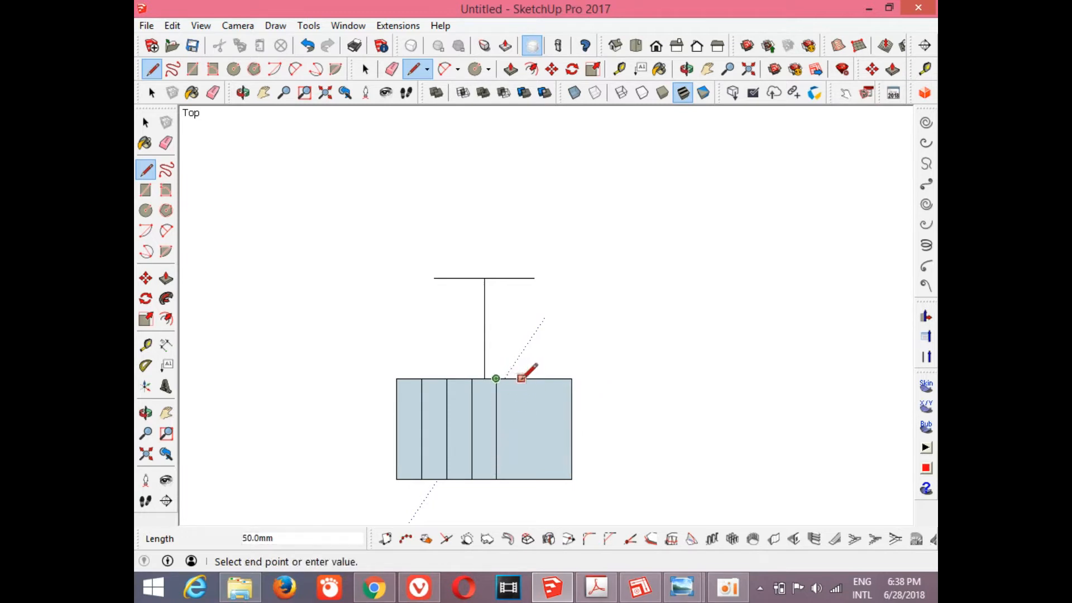
{"action": "left_click", "coordinate": [521, 379]}
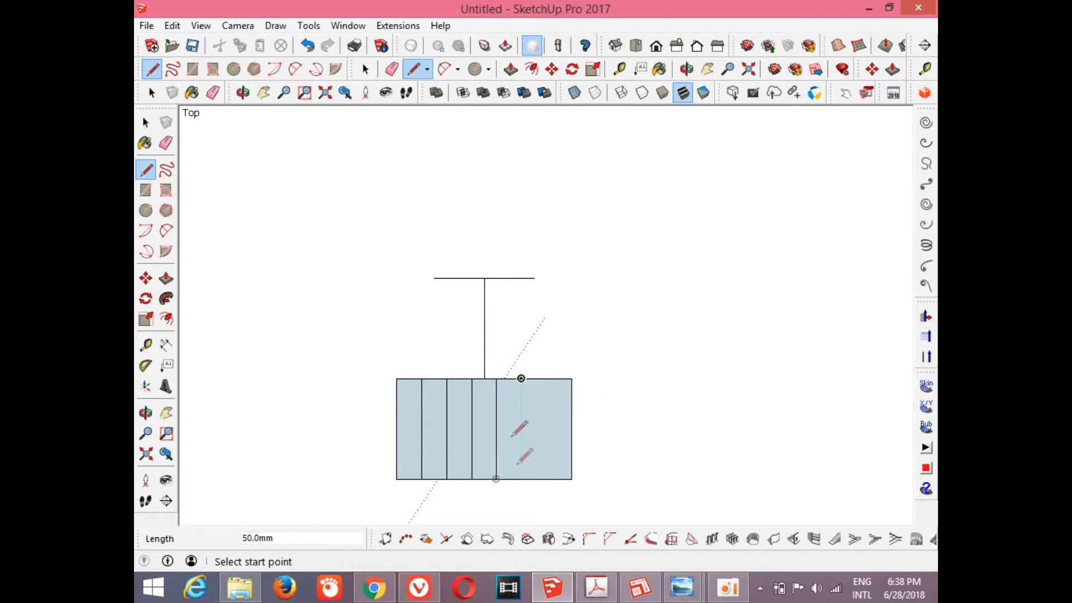
{"action": "left_click", "coordinate": [521, 378]}
{"action": "left_click", "coordinate": [521, 478]}
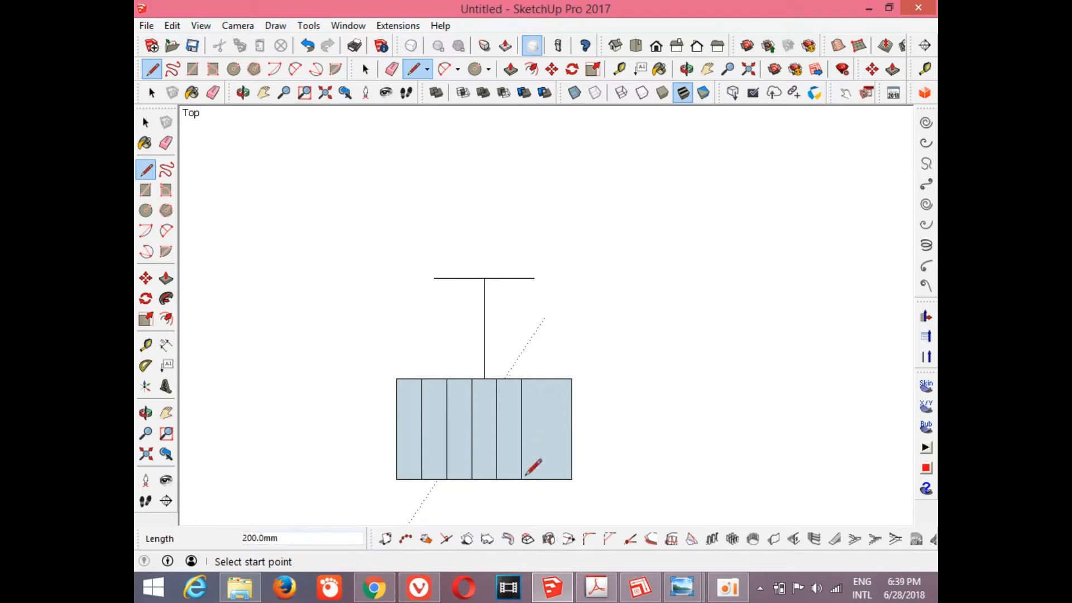
{"action": "left_click", "coordinate": [546, 379]}
{"action": "left_click", "coordinate": [546, 479]}
Draw a line about 10 mm long up the blue axis from the rectangle's front corner nearest the handle side.
{"action": "scroll", "coordinate": [537, 417], "scroll_direction": "up", "scroll_amount": 2}
{"action": "scroll", "coordinate": [630, 331], "scroll_direction": "down", "scroll_amount": 3}
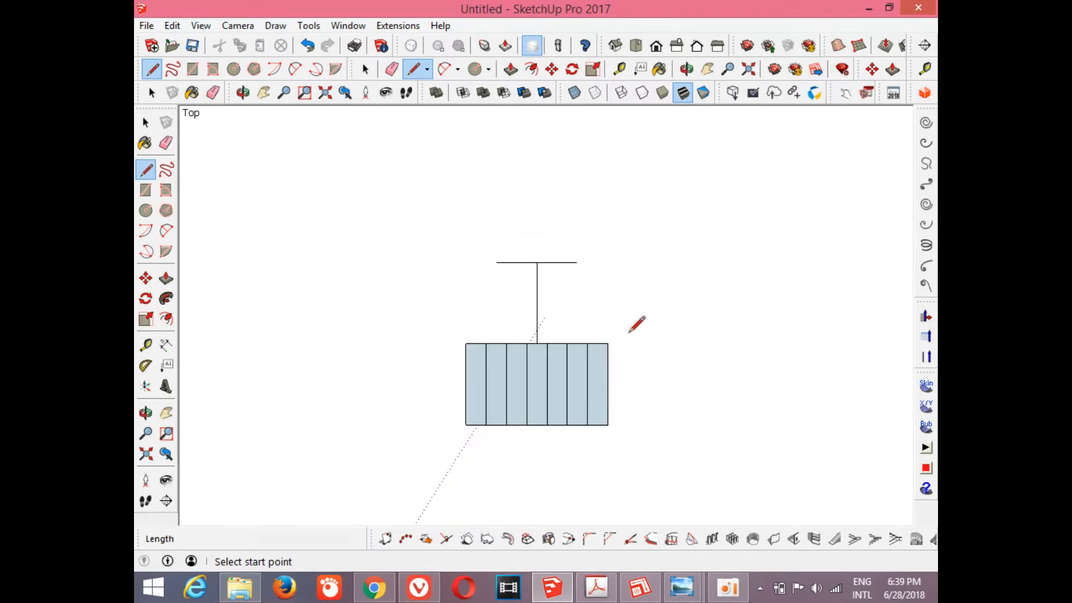
{"action": "left_click", "coordinate": [687, 69]}
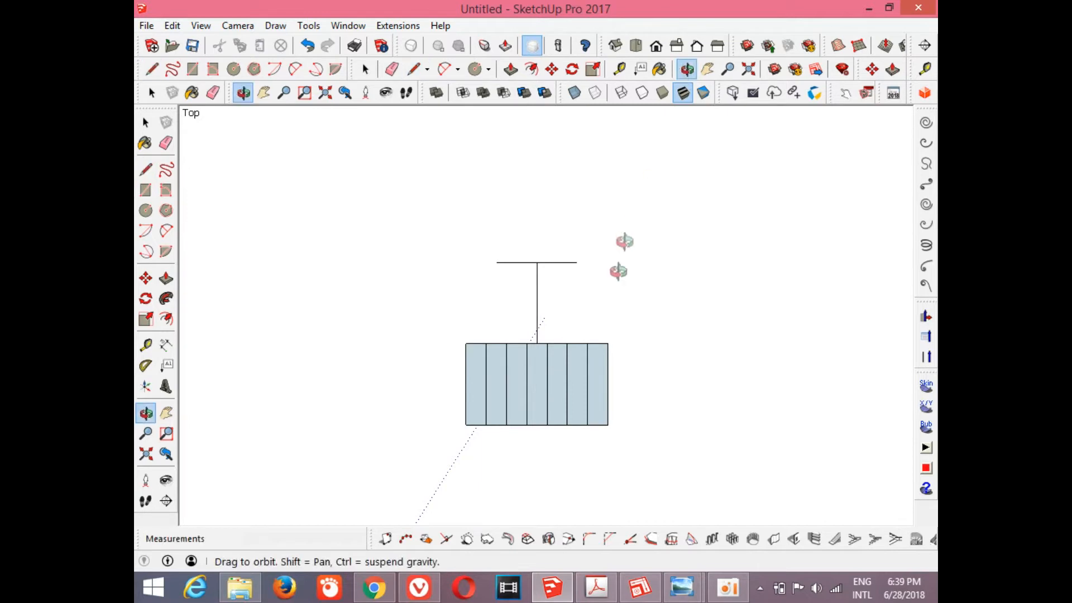
{"action": "left_click_drag", "start_coordinate": [617, 279], "coordinate": [540, 319]}
{"action": "left_click", "coordinate": [413, 69]}
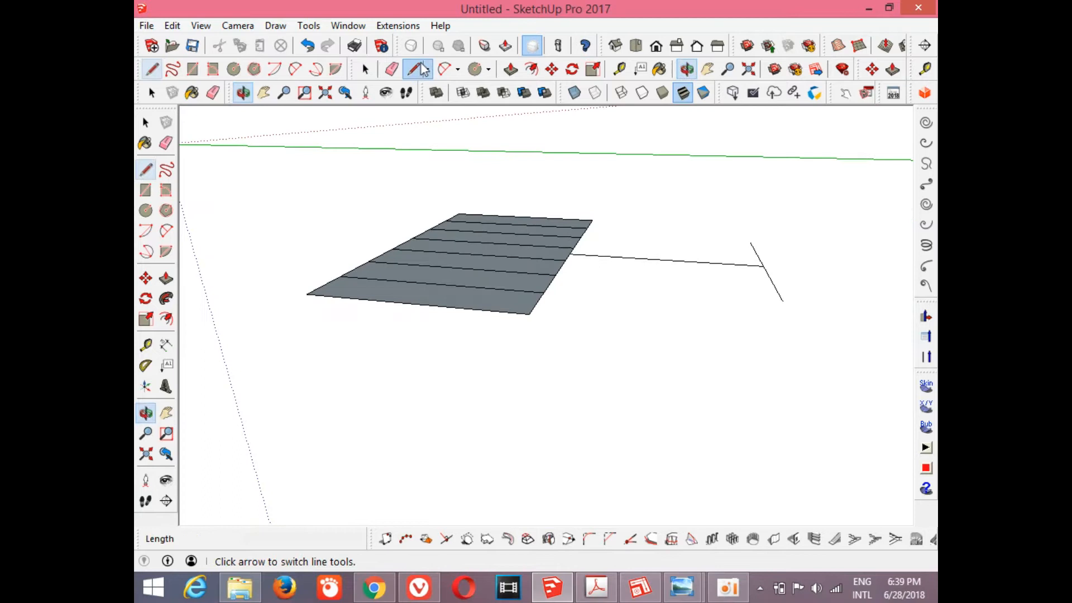
{"action": "left_click", "coordinate": [529, 313]}
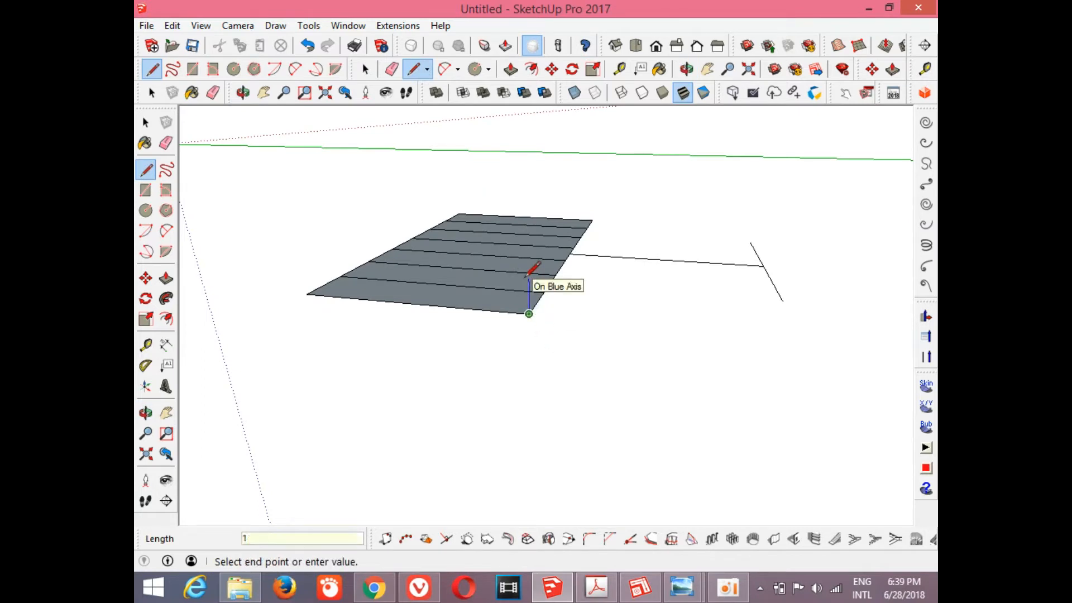
{"action": "key", "text": "Return"}
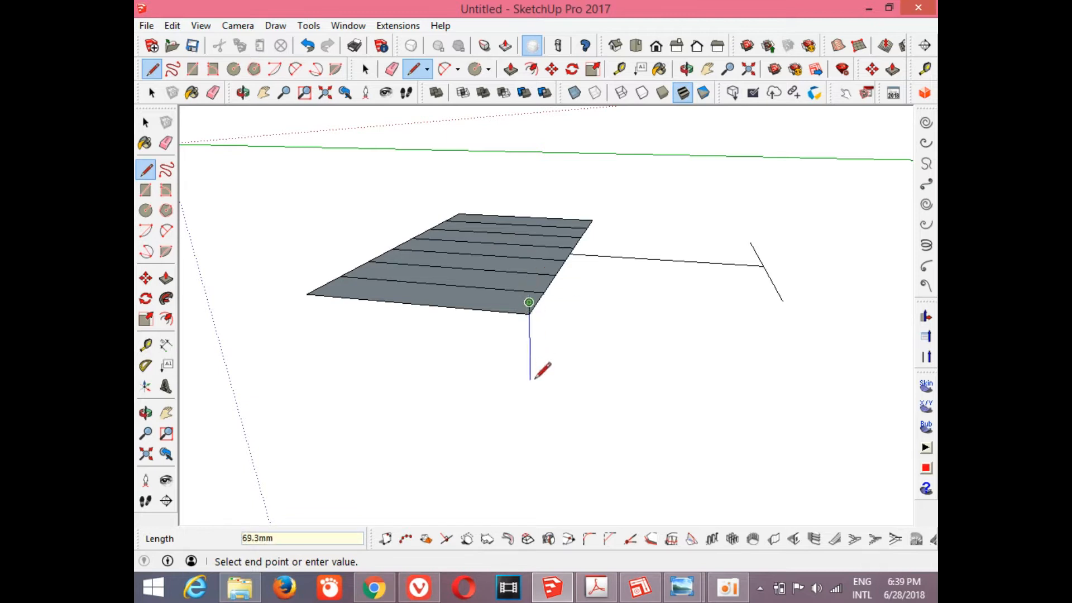
{"action": "key", "text": "Escape"}
{"action": "left_click", "coordinate": [530, 317]}
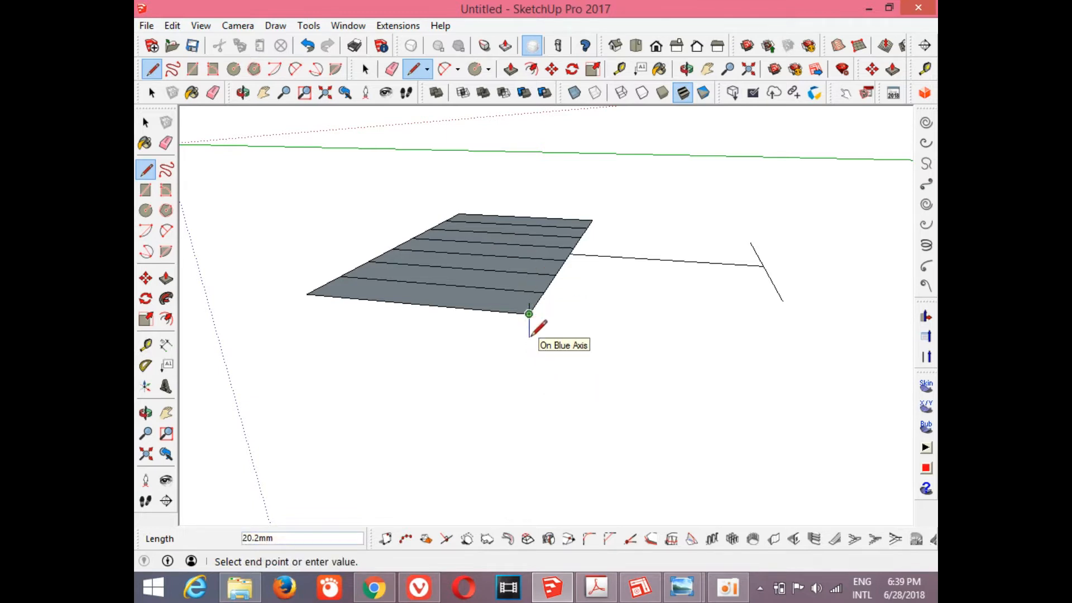
{"action": "key", "text": "Escape"}
Check the tine frame in the reference ploughing video and return to the SketchUp model.
{"action": "left_click", "coordinate": [419, 587]}
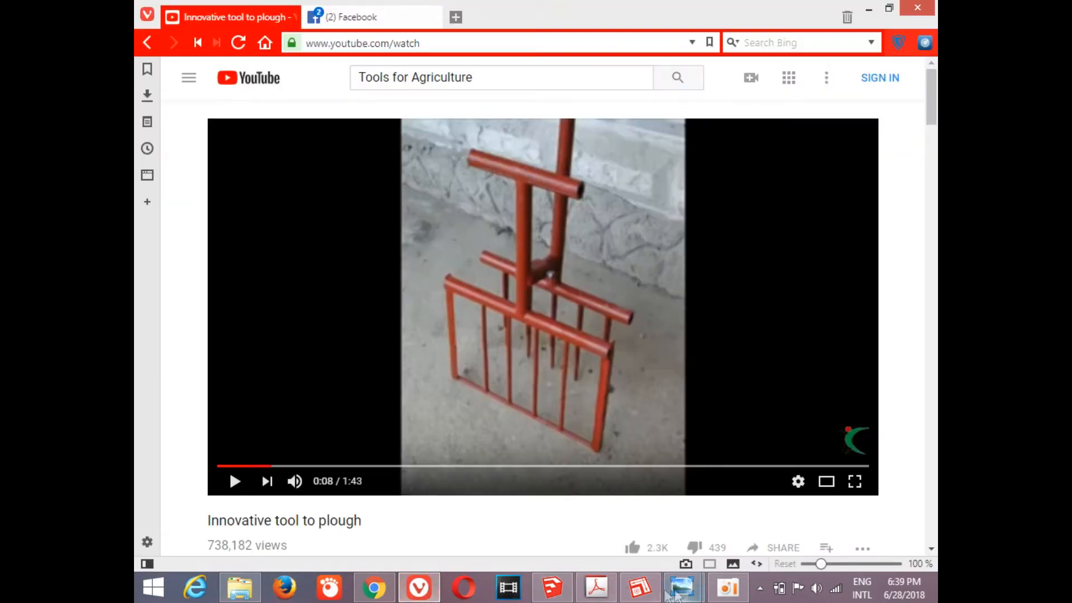
{"action": "left_click", "coordinate": [551, 587]}
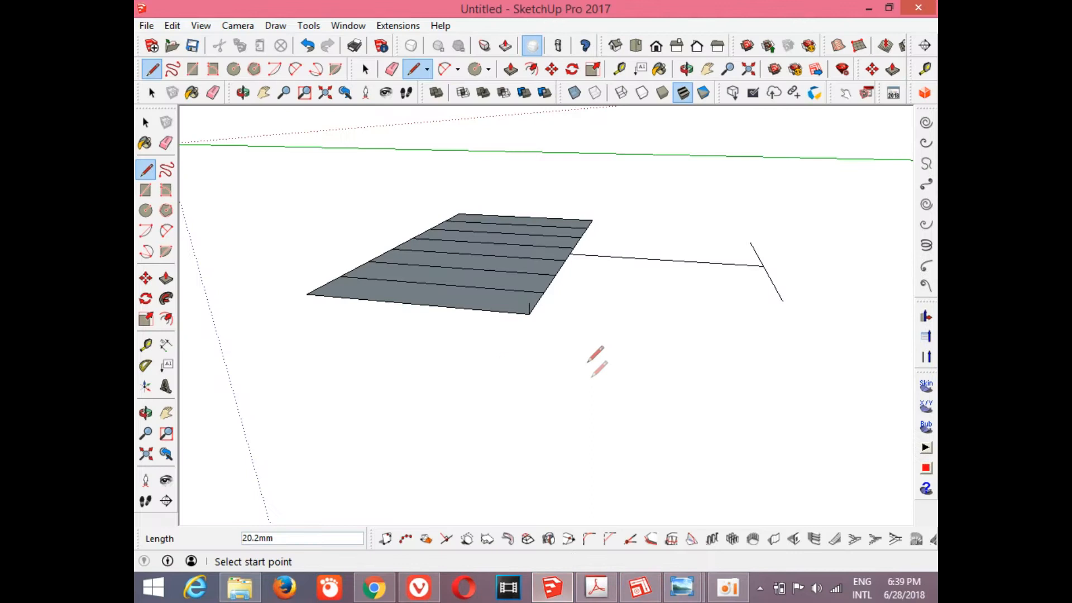
{"action": "scroll", "coordinate": [536, 302], "scroll_direction": "up", "scroll_amount": 2}
{"action": "left_click", "coordinate": [525, 302]}
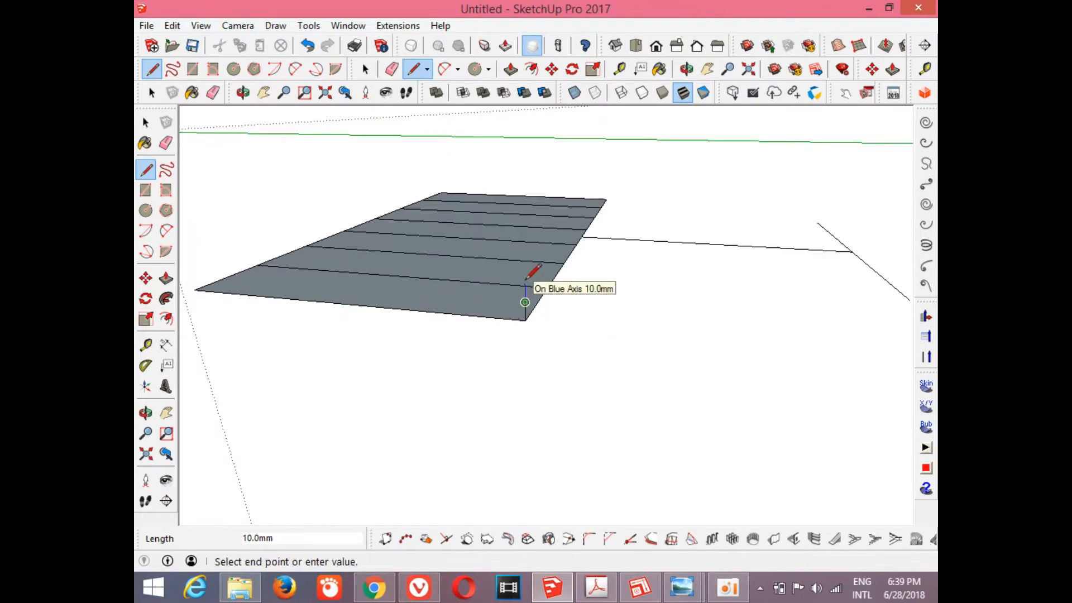
{"action": "type", "text": "5"}
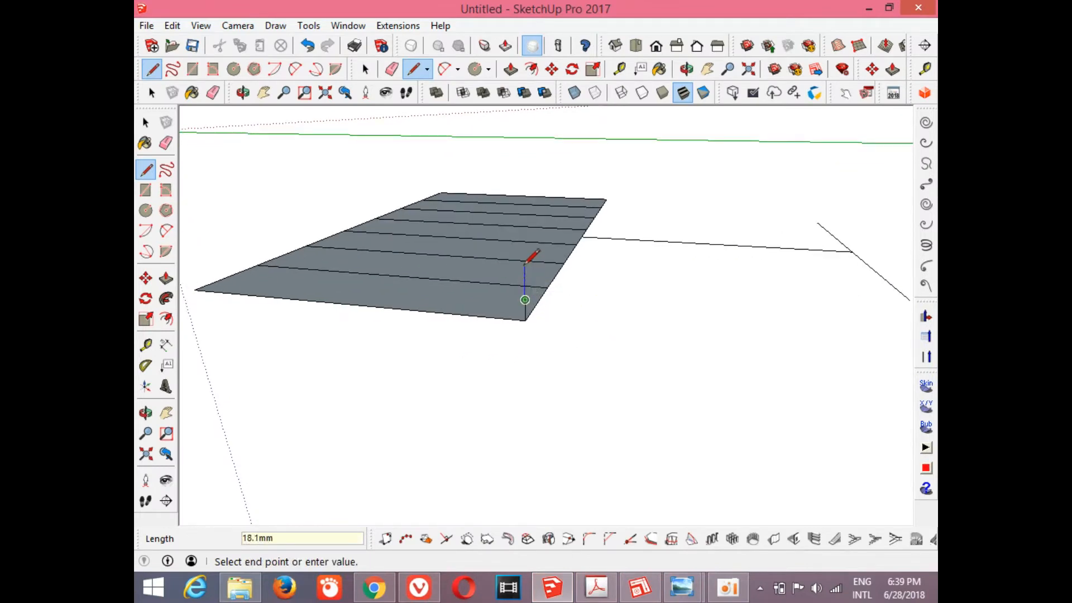
{"action": "left_click", "coordinate": [525, 319]}
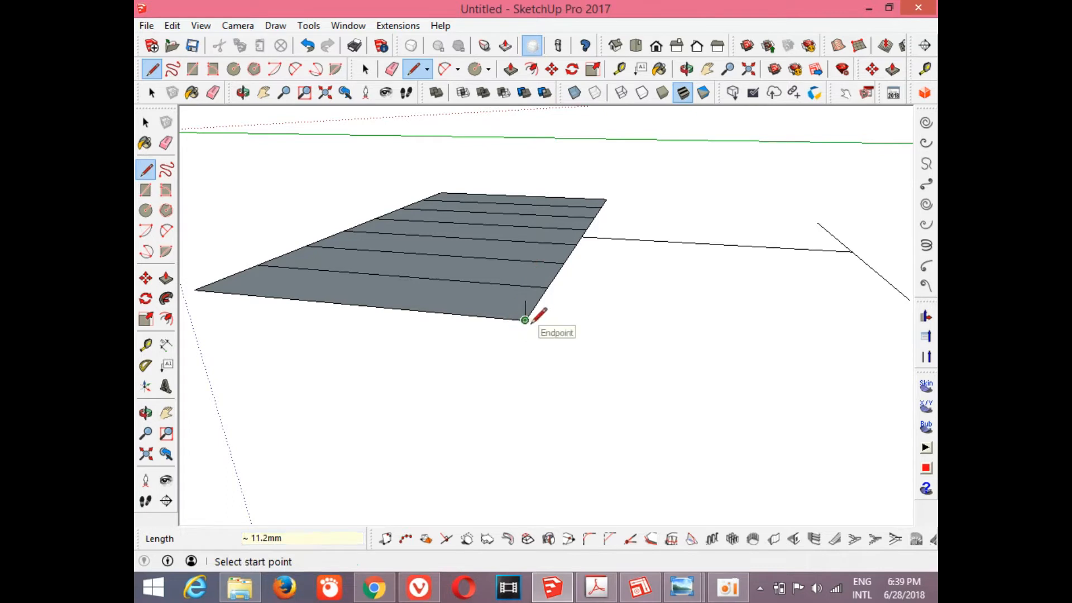
Undo the short vertical line and draw lines 15 mm up and 15 mm down the blue axis from the plate's front corner.
{"action": "key", "text": "ctrl+z"}
{"action": "left_click", "coordinate": [525, 320]}
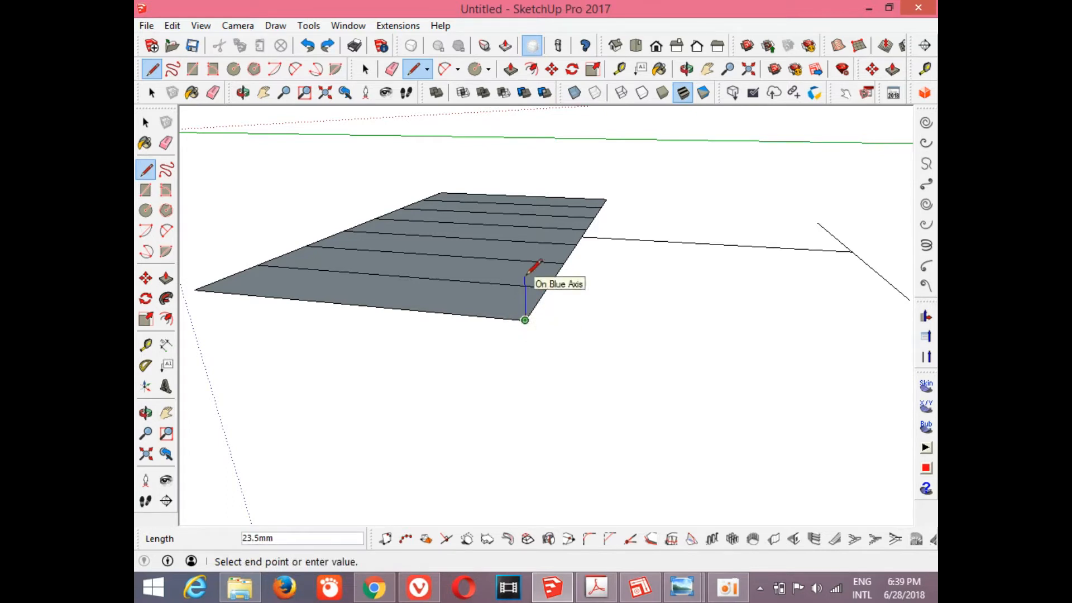
{"action": "type", "text": "15"}
{"action": "key", "text": "Return"}
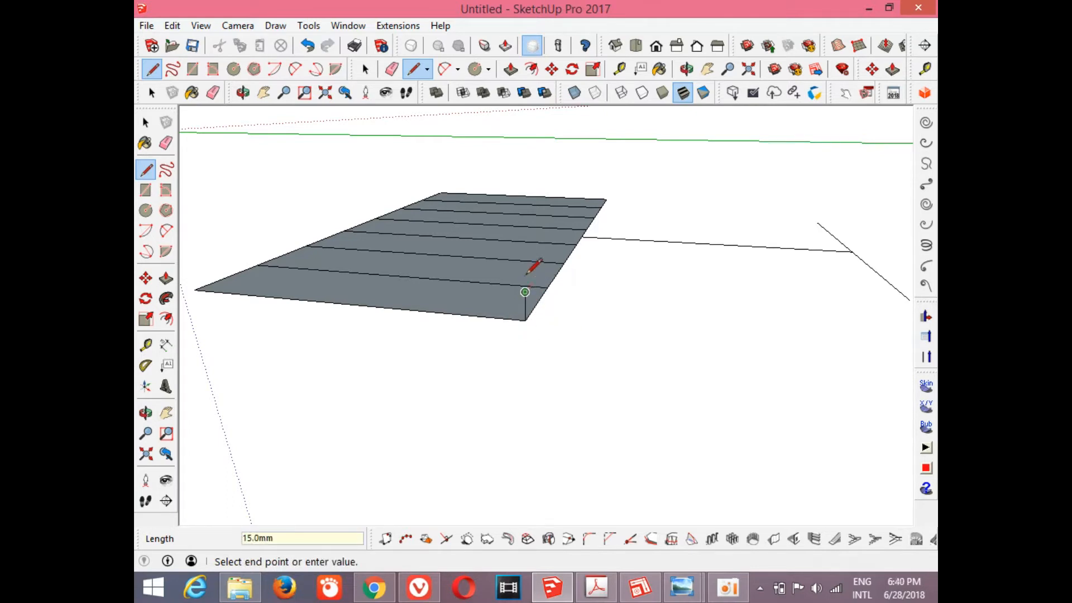
{"action": "left_click", "coordinate": [524, 320]}
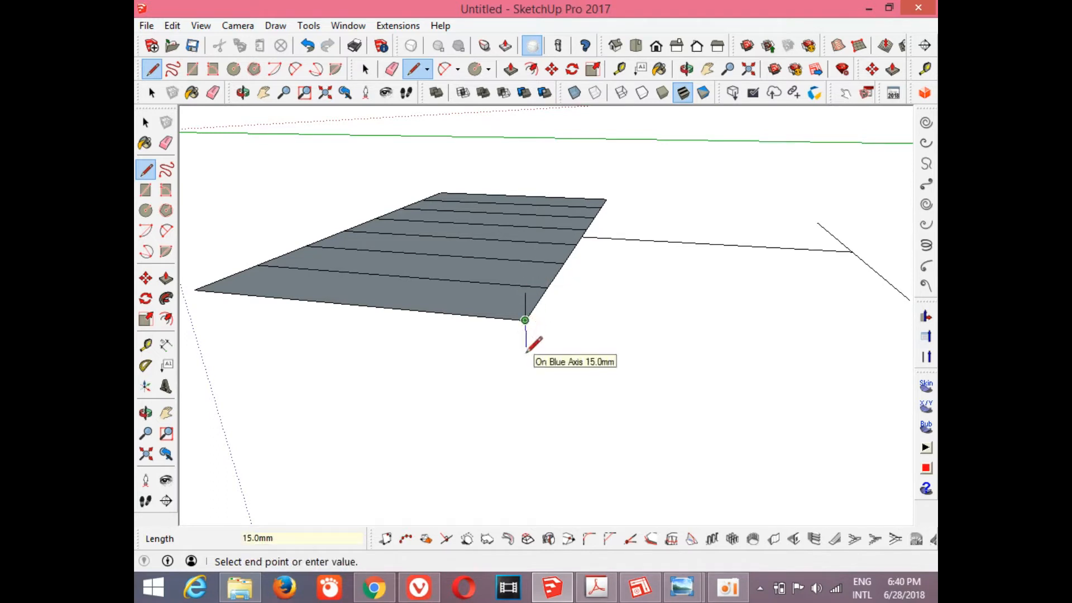
{"action": "type", "text": "1"}
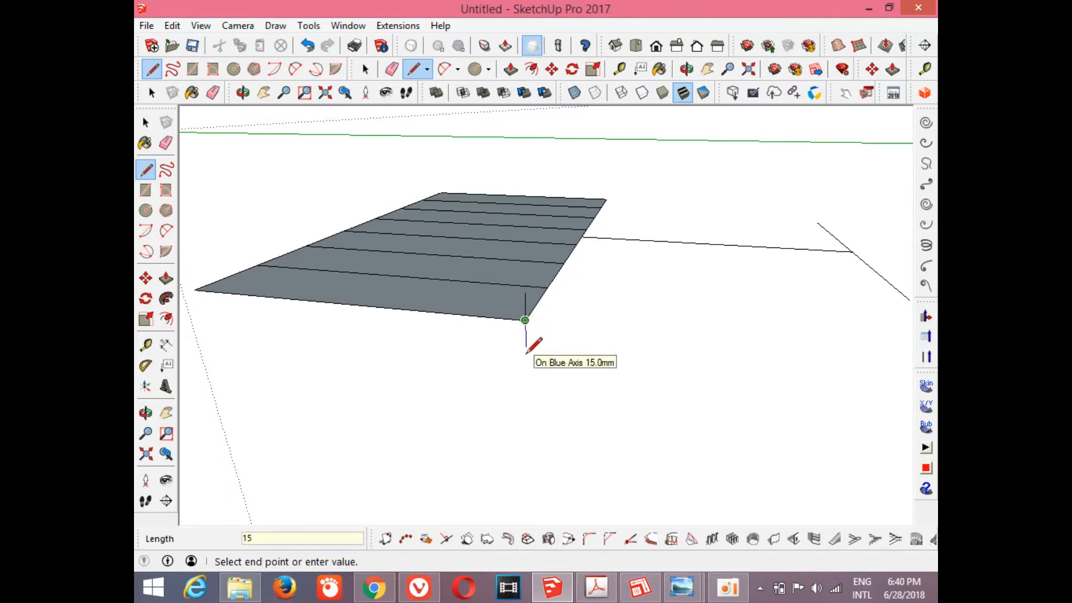
{"action": "type", "text": "5"}
{"action": "key", "text": "Return"}
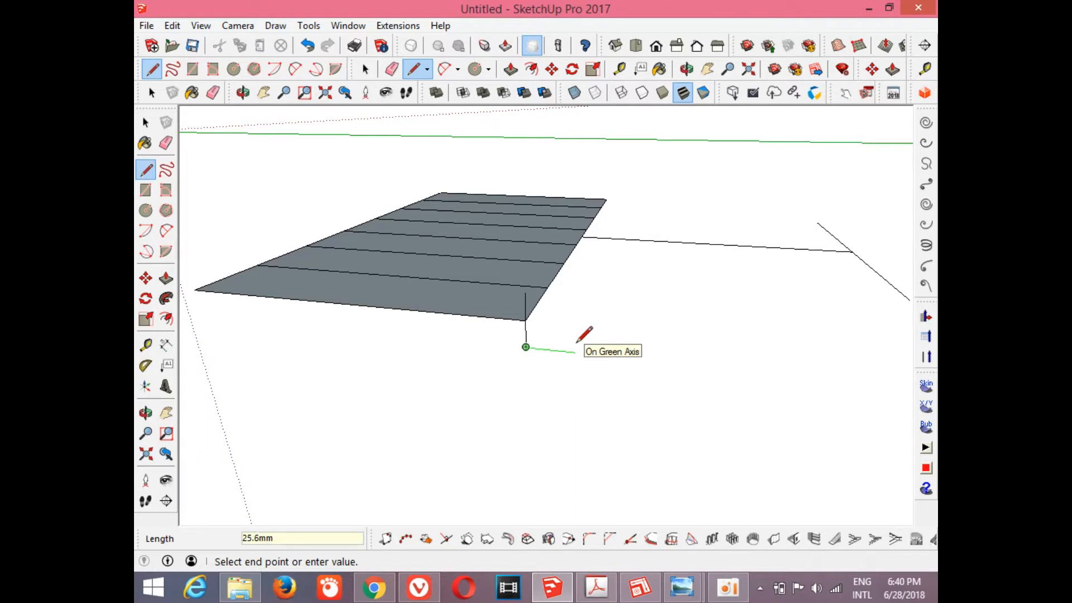
Complete an upright 25 by 30 mm rectangle at the corner, running 25 mm along the green axis and 30 mm up the blue axis.
{"action": "left_click", "coordinate": [576, 341]}
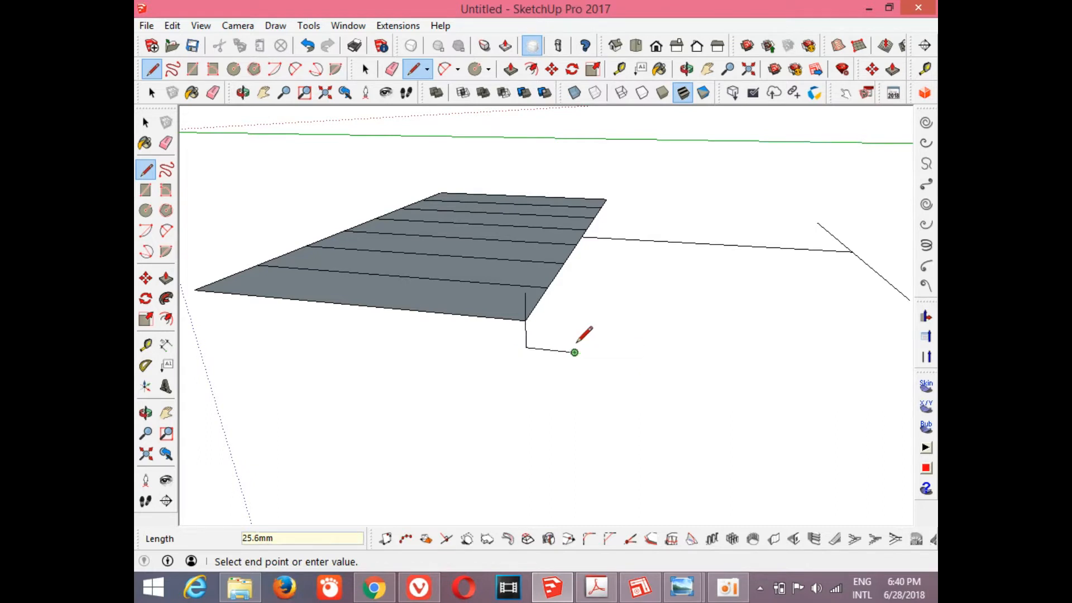
{"action": "key", "text": "ctrl+z"}
{"action": "left_click", "coordinate": [525, 347]}
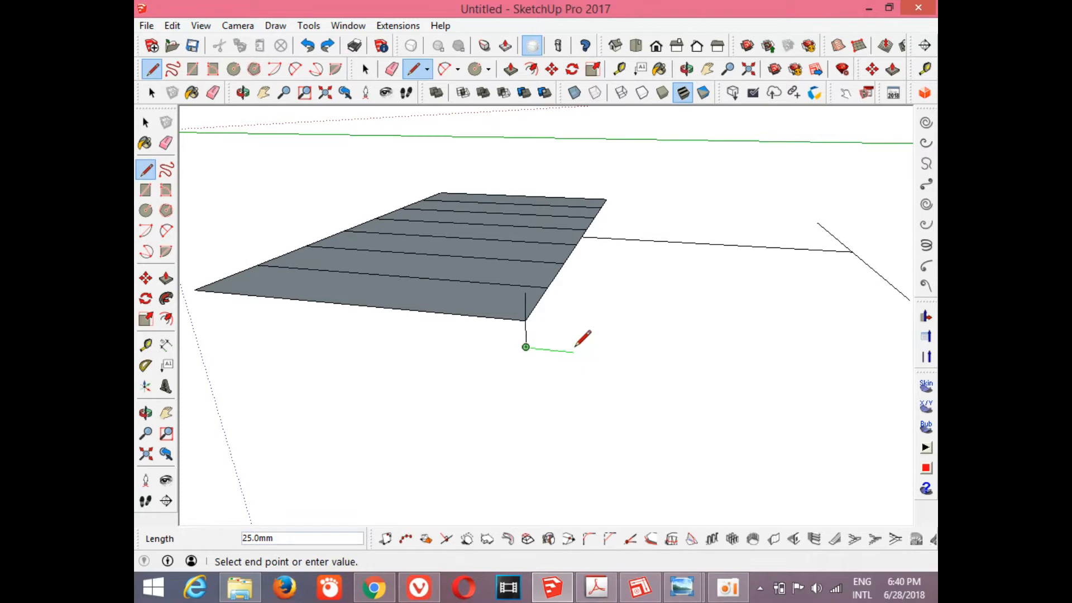
{"action": "type", "text": "2"}
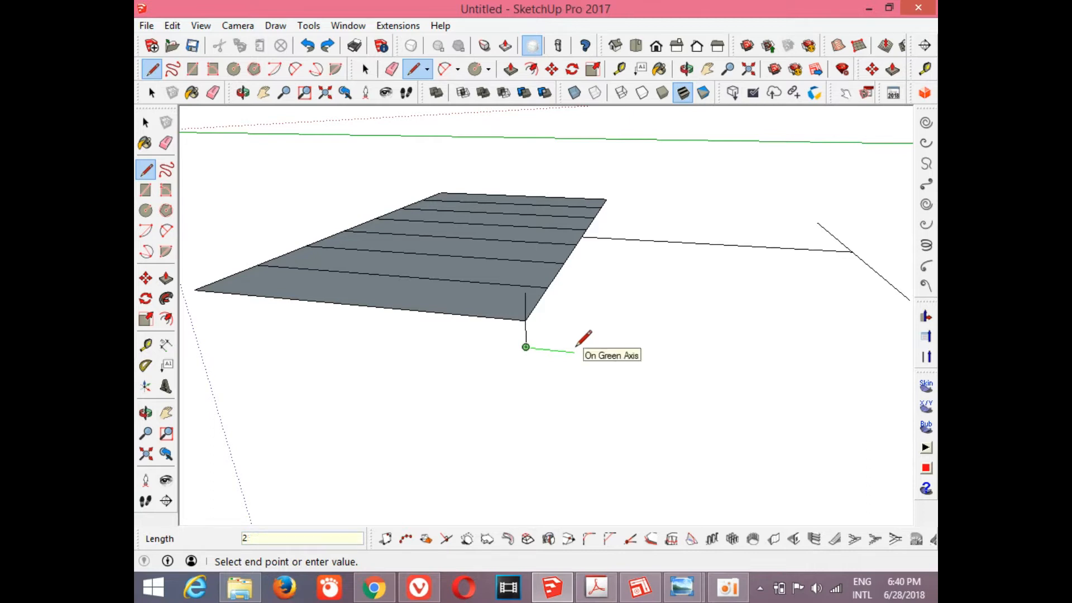
{"action": "type", "text": "5"}
{"action": "key", "text": "Return"}
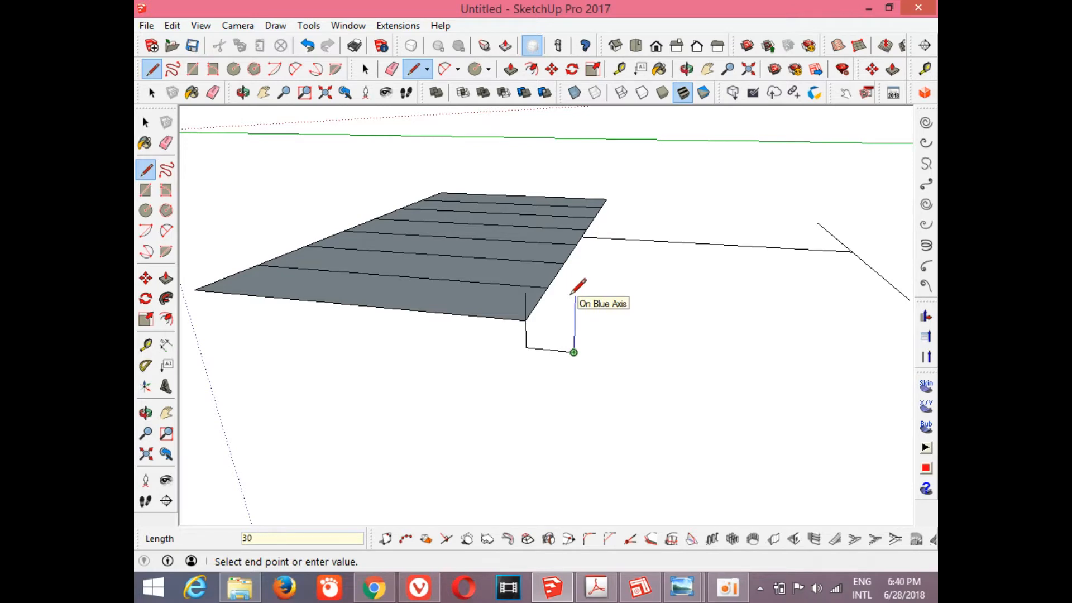
{"action": "type", "text": "30"}
{"action": "key", "text": "Return"}
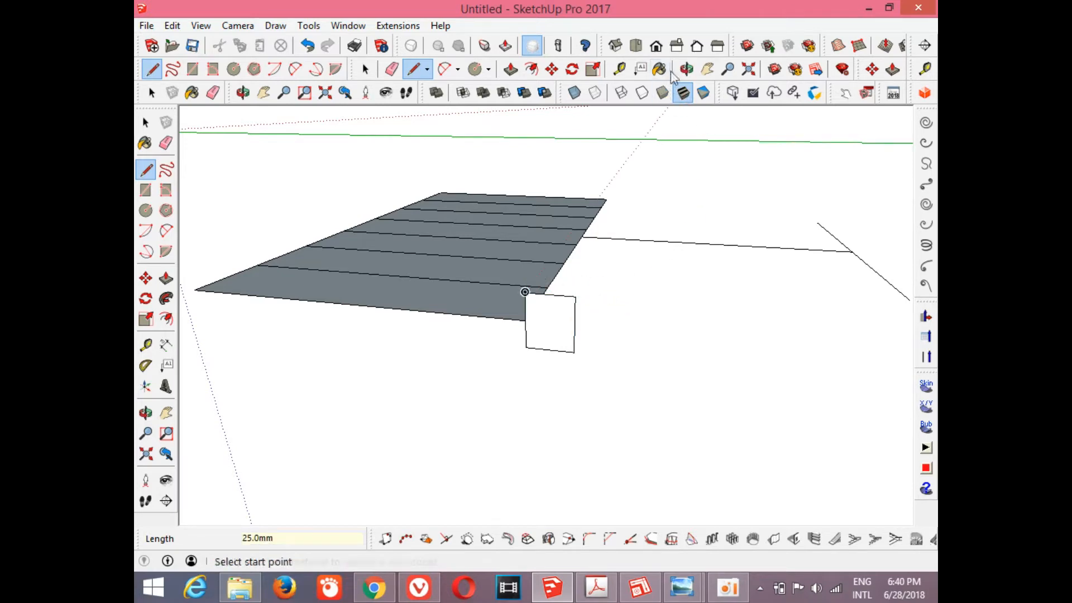
Draw a 12 mm line along the green axis into the upright rectangle from the plate corner on its side edge.
{"action": "key", "text": "o"}
{"action": "left_click_drag", "start_coordinate": [646, 246], "coordinate": [584, 275]}
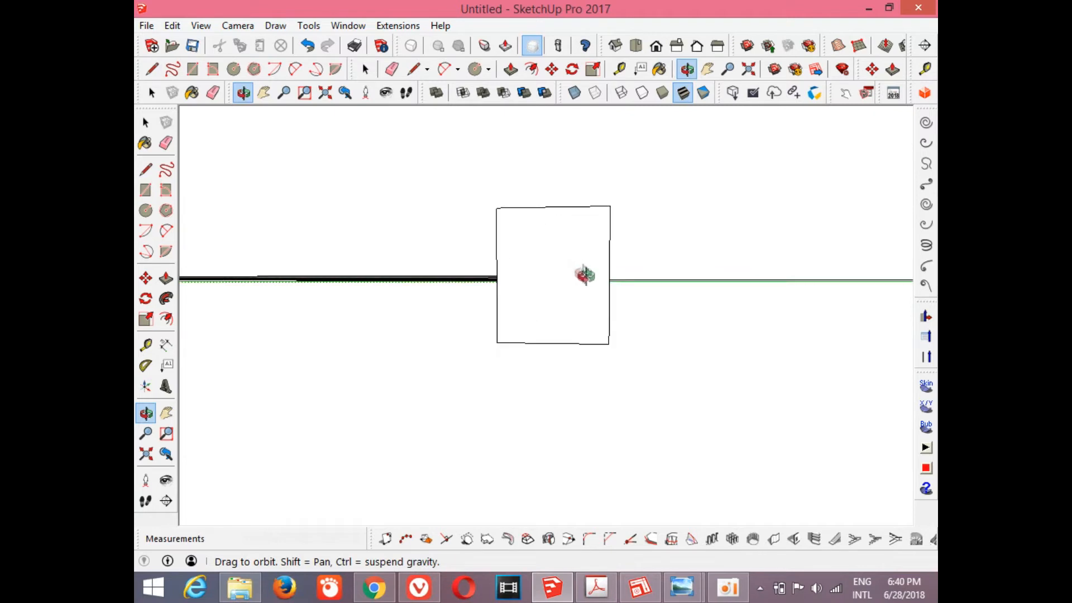
{"action": "left_click", "coordinate": [413, 68]}
{"action": "left_click", "coordinate": [496, 276]}
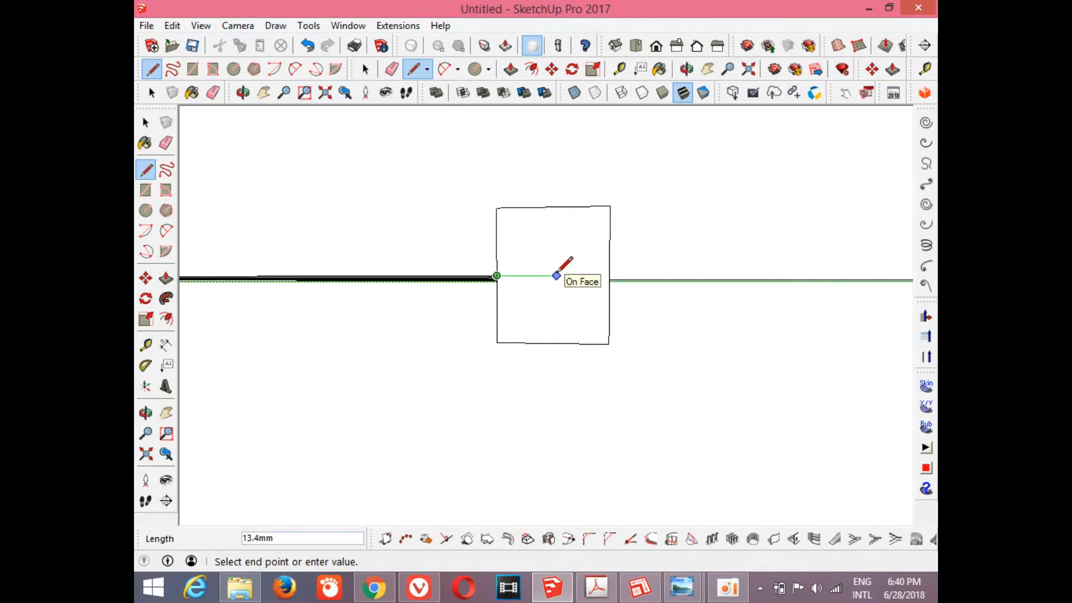
{"action": "type", "text": "12"}
{"action": "key", "text": "Return"}
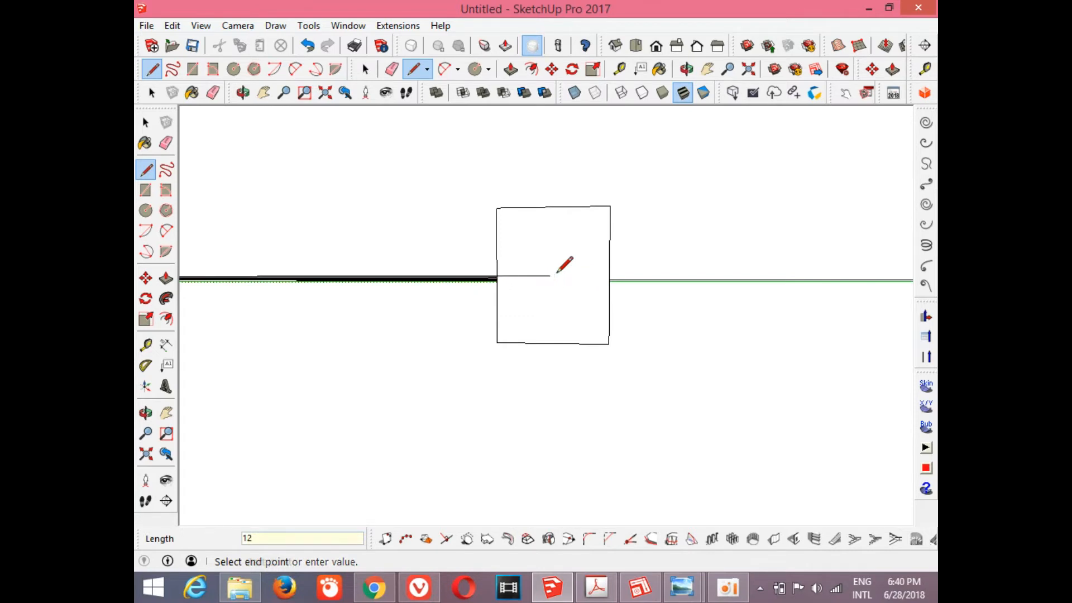
{"action": "key", "text": "Escape"}
Draw a circle of 15 mm radius on the upright rectangle, centred on the free end of the 12 mm line.
{"action": "left_click", "coordinate": [474, 69]}
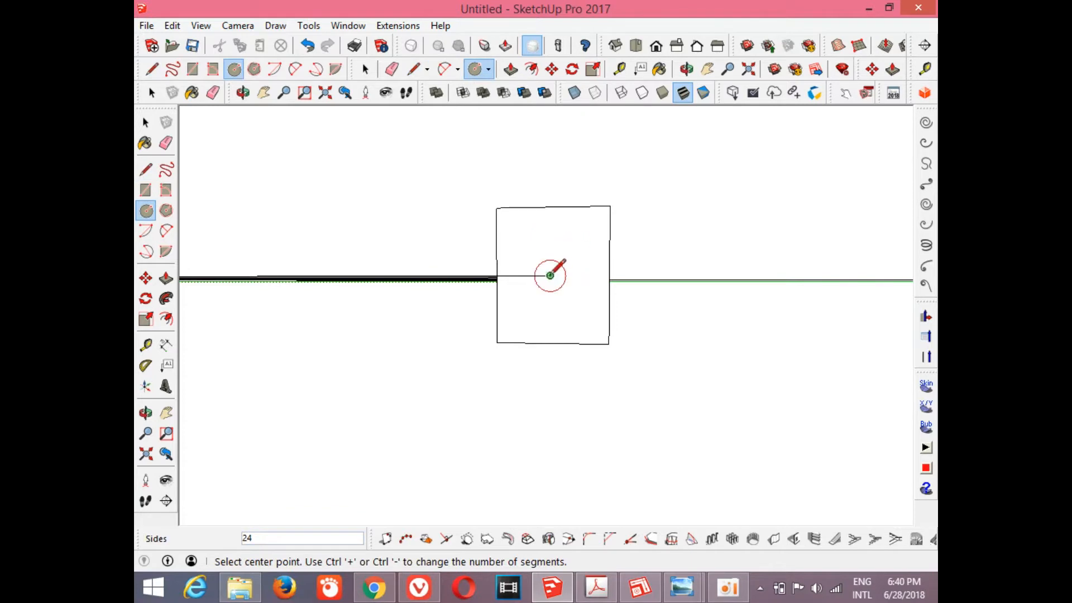
{"action": "left_click", "coordinate": [550, 275]}
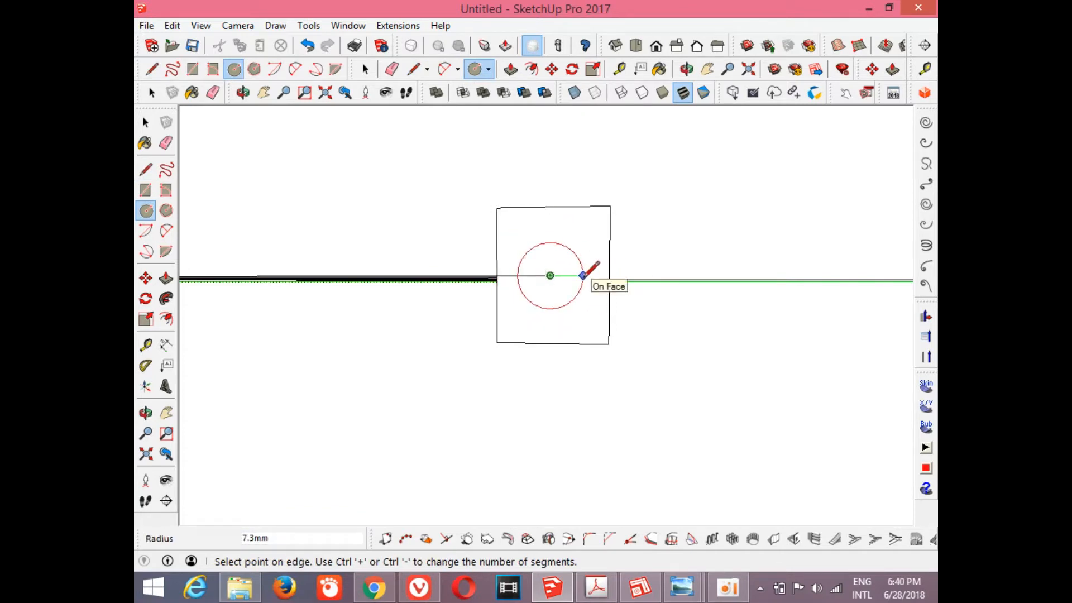
{"action": "type", "text": "15"}
{"action": "key", "text": "Return"}
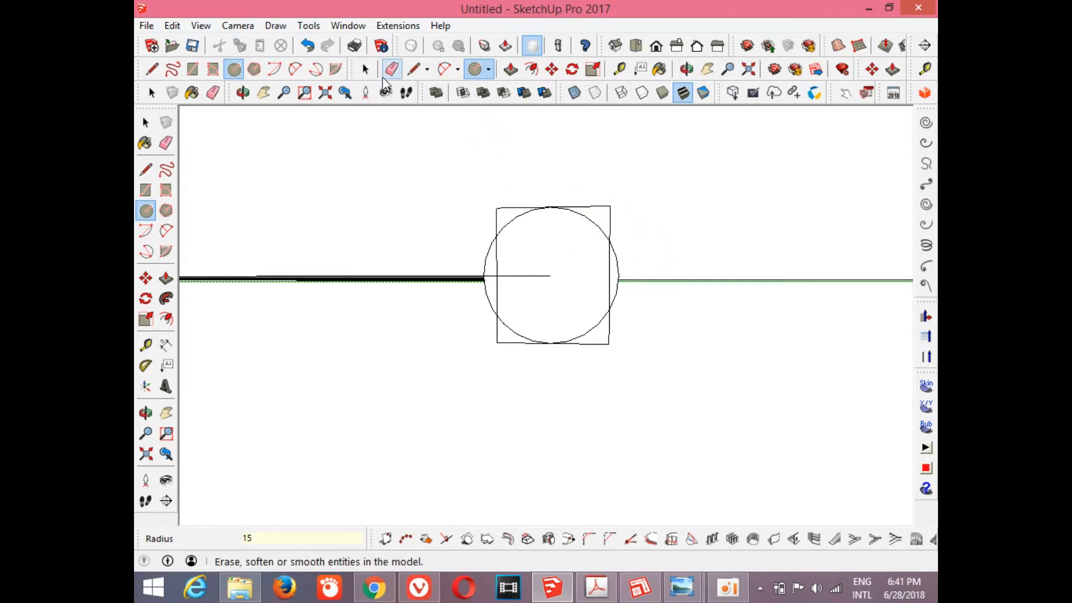
{"action": "key", "text": "space"}
{"action": "scroll", "coordinate": [593, 220], "scroll_direction": "up", "scroll_amount": 5}
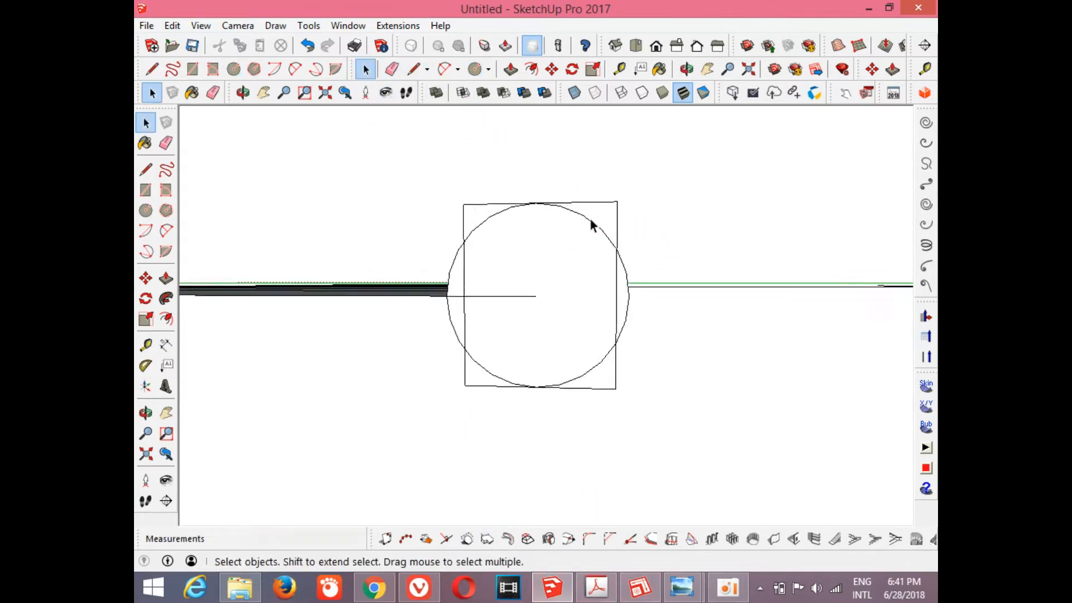
{"action": "left_click", "coordinate": [495, 306]}
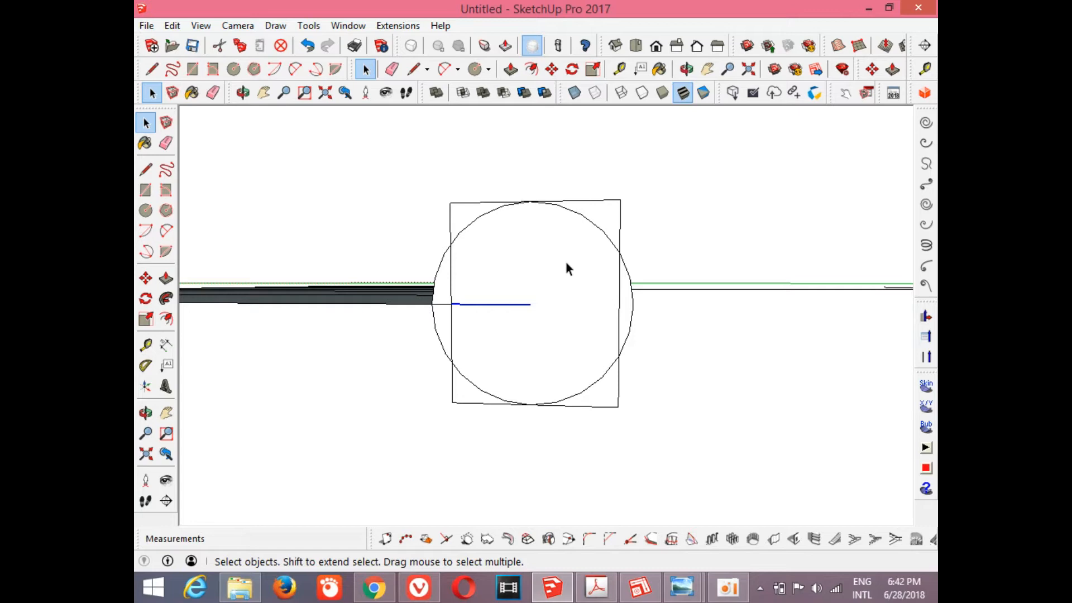
Draw a line about 200 mm long just inside the plate's outer side edge, from beside the circle profile to the opposite end.
{"action": "left_click_drag", "start_coordinate": [553, 363], "coordinate": [630, 287]}
{"action": "scroll", "coordinate": [631, 287], "scroll_direction": "up", "scroll_amount": 3}
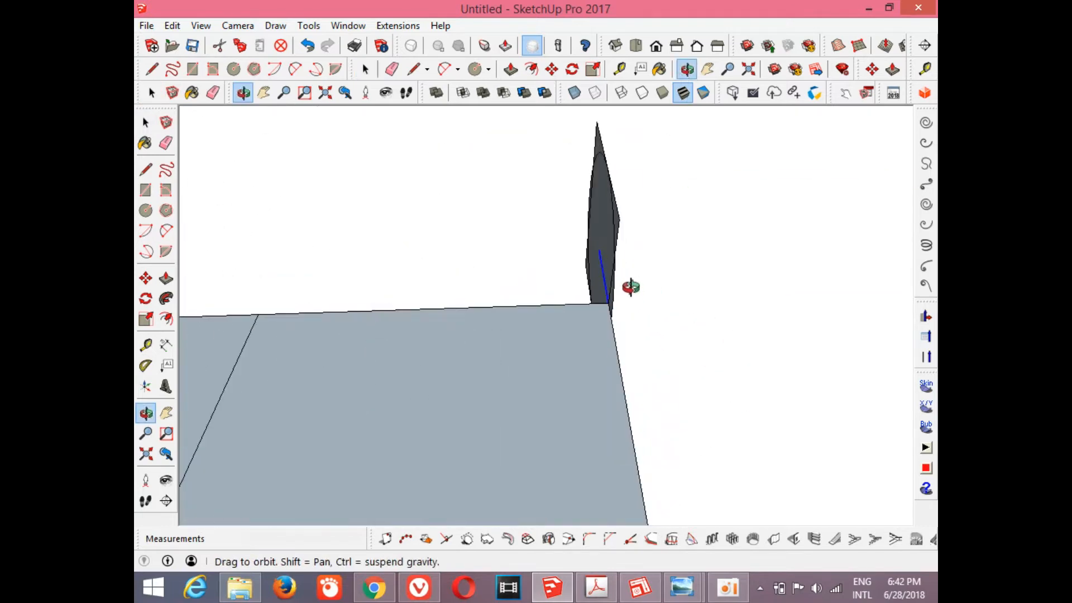
{"action": "left_click", "coordinate": [413, 68]}
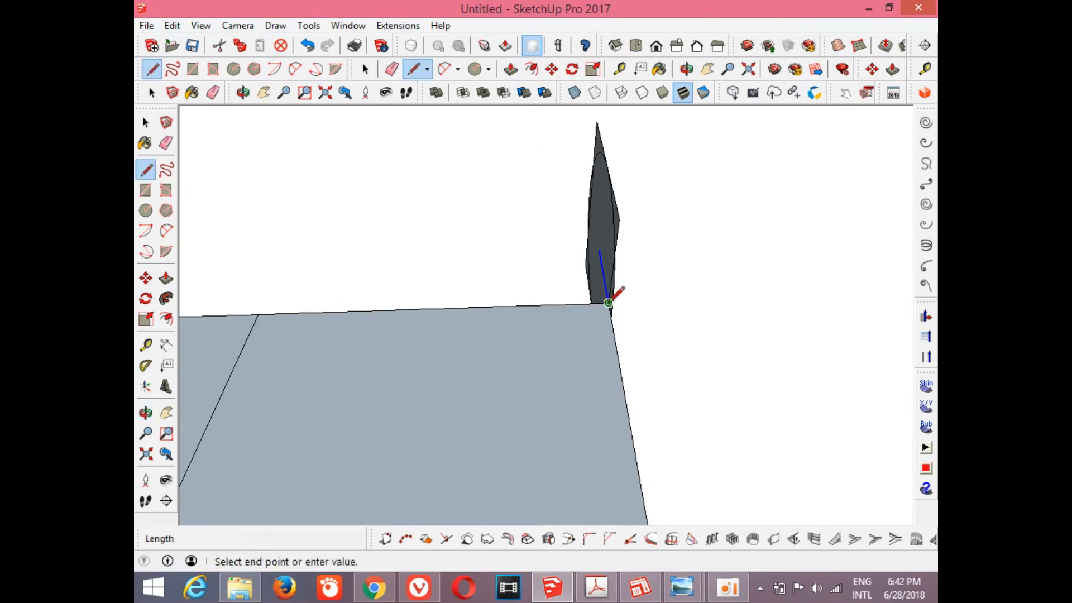
{"action": "left_click", "coordinate": [573, 303]}
{"action": "scroll", "coordinate": [575, 306], "scroll_direction": "down", "scroll_amount": 5}
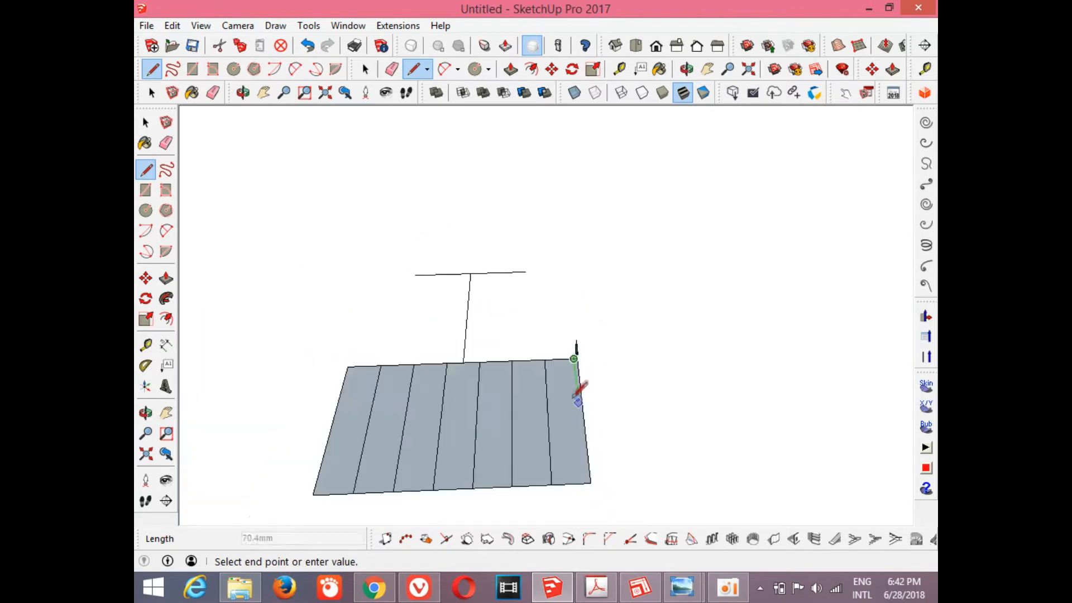
{"action": "scroll", "coordinate": [578, 427], "scroll_direction": "up", "scroll_amount": 3}
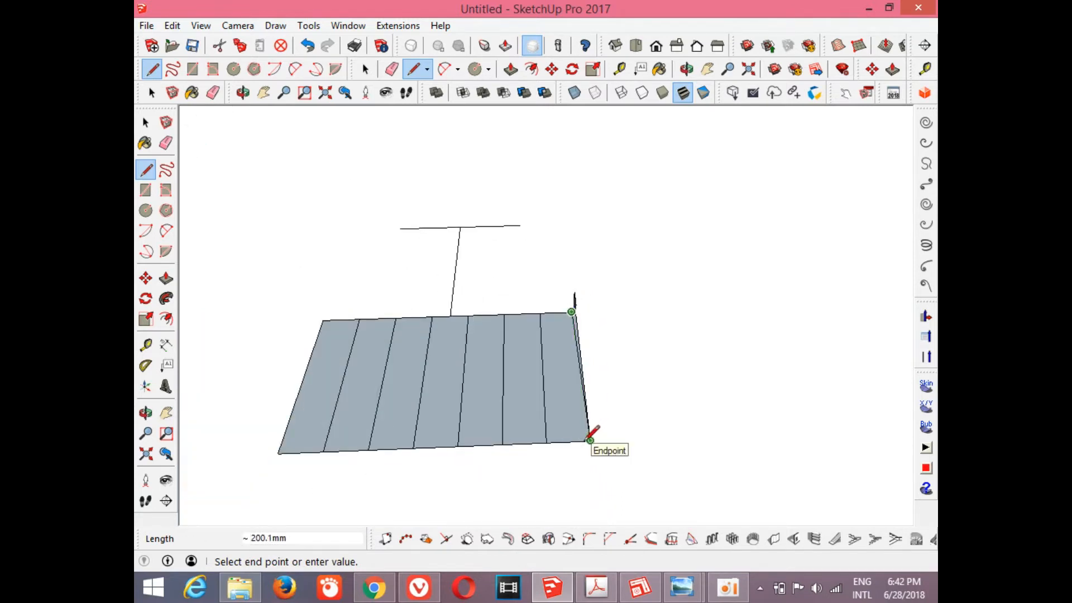
{"action": "left_click", "coordinate": [590, 440]}
{"action": "scroll", "coordinate": [597, 424], "scroll_direction": "up", "scroll_amount": 3}
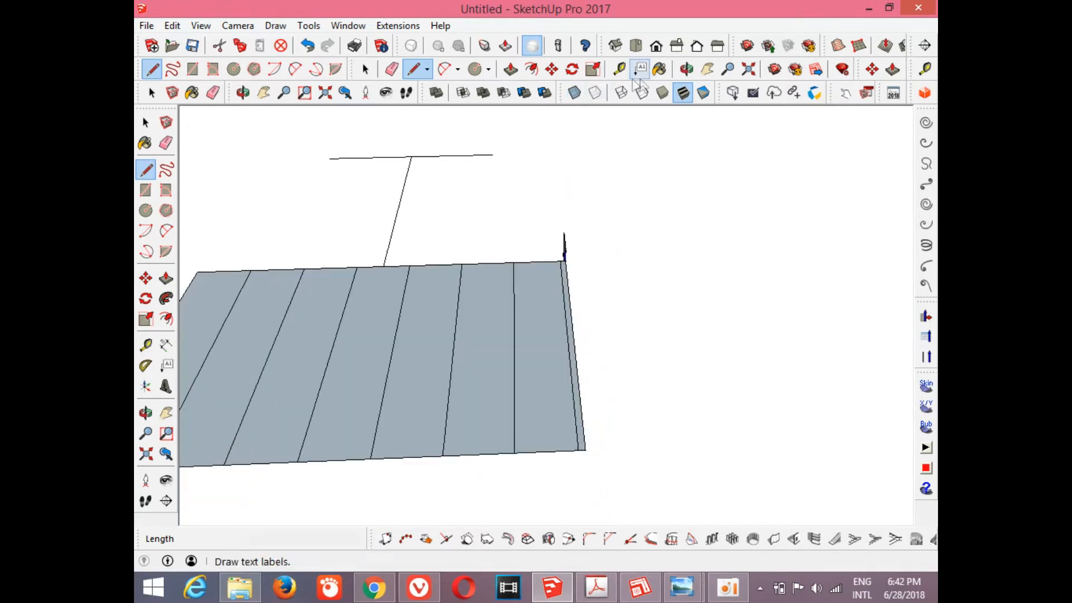
Delete the part of the circle's arc that overlaps the plate beyond the upright rectangle's edge.
{"action": "left_click", "coordinate": [687, 69]}
{"action": "left_click_drag", "start_coordinate": [553, 352], "coordinate": [469, 319]}
{"action": "left_click_drag", "start_coordinate": [612, 328], "coordinate": [631, 263]}
{"action": "scroll", "coordinate": [629, 264], "scroll_direction": "up", "scroll_amount": 4}
{"action": "left_click_drag", "start_coordinate": [603, 323], "coordinate": [667, 293]}
{"action": "scroll", "coordinate": [626, 288], "scroll_direction": "up", "scroll_amount": 4}
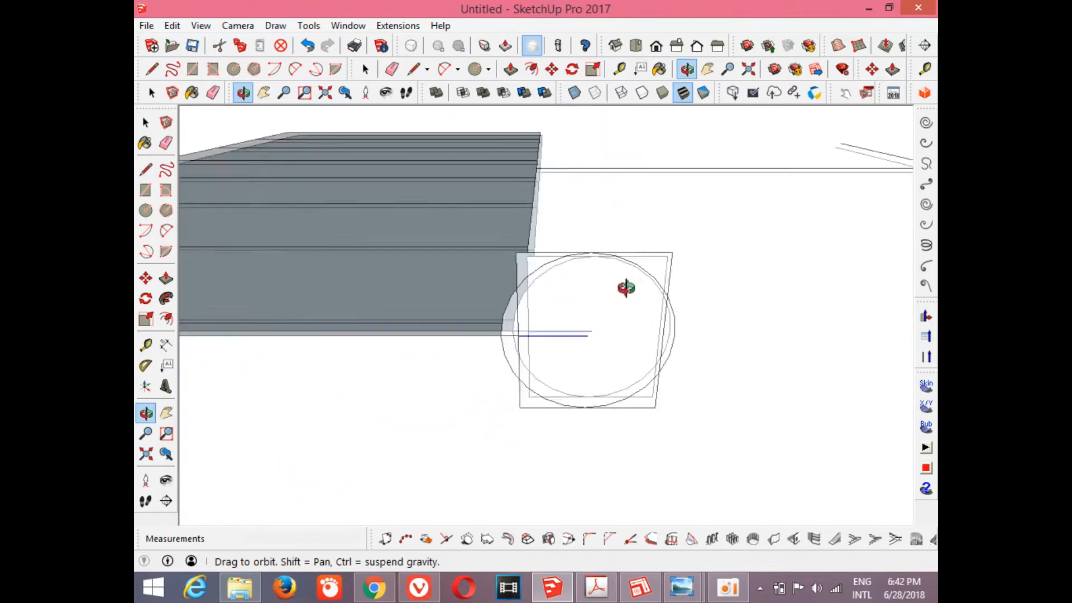
{"action": "key", "text": "space"}
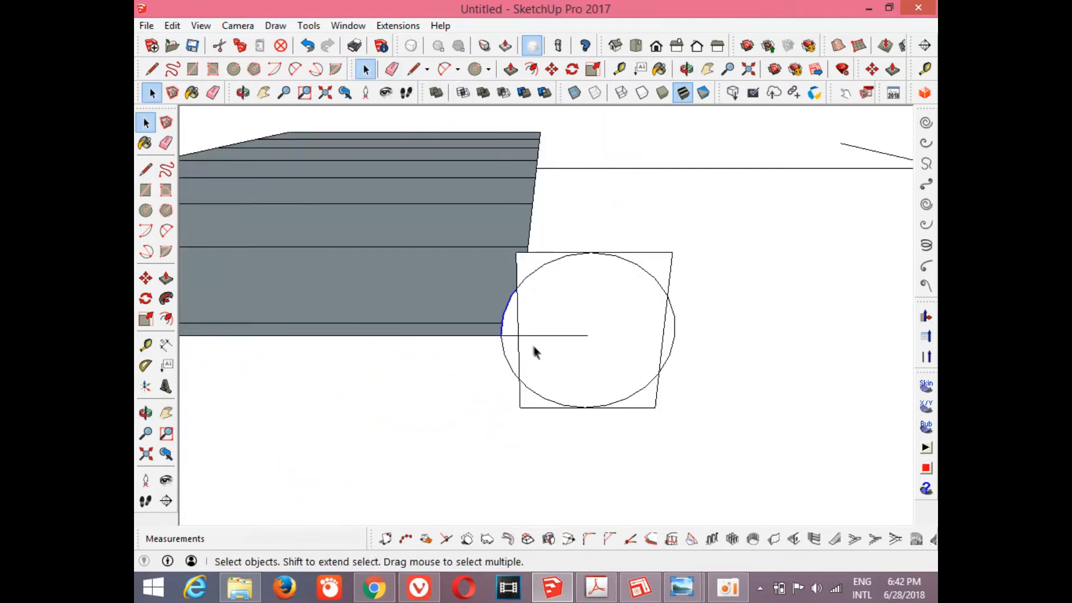
{"action": "key", "text": "Delete"}
Delete the upright rectangle's leftover corner edges outside the circle, keeping the edge that closes the profile against the plate.
{"action": "left_click", "coordinate": [519, 402]}
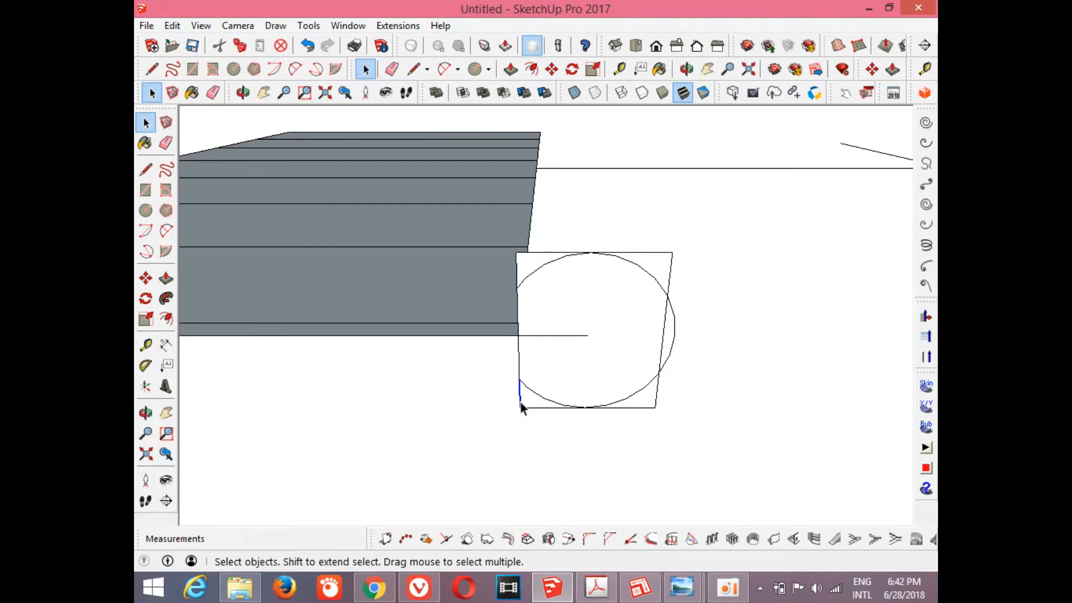
{"action": "key", "text": "Delete"}
{"action": "left_click", "coordinate": [531, 408]}
{"action": "key", "text": "Delete"}
{"action": "left_click", "coordinate": [656, 398]}
{"action": "key", "text": "Delete"}
{"action": "left_click", "coordinate": [659, 253]}
{"action": "key", "text": "Delete"}
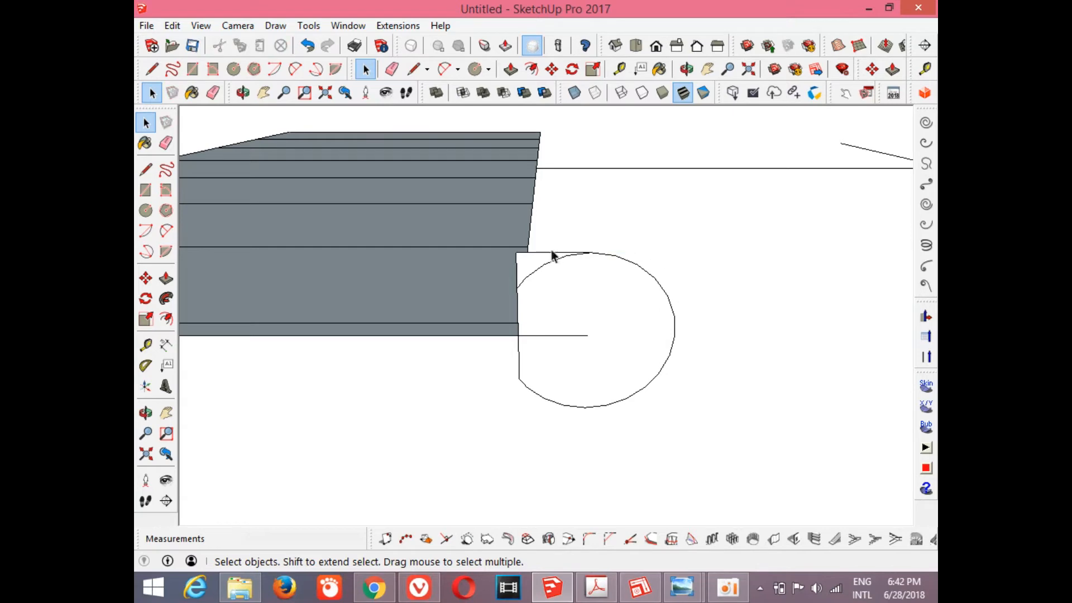
{"action": "left_click", "coordinate": [552, 252]}
{"action": "key", "text": "Delete"}
Delete the 12 mm construction line inside the trimmed circle.
{"action": "left_click", "coordinate": [572, 334]}
{"action": "left_click", "coordinate": [571, 335]}
{"action": "key", "text": "Delete"}
Group the trimmed circle's face together with its boundary edges.
{"action": "left_click", "coordinate": [581, 327]}
{"action": "scroll", "coordinate": [580, 328], "scroll_direction": "down", "scroll_amount": 2}
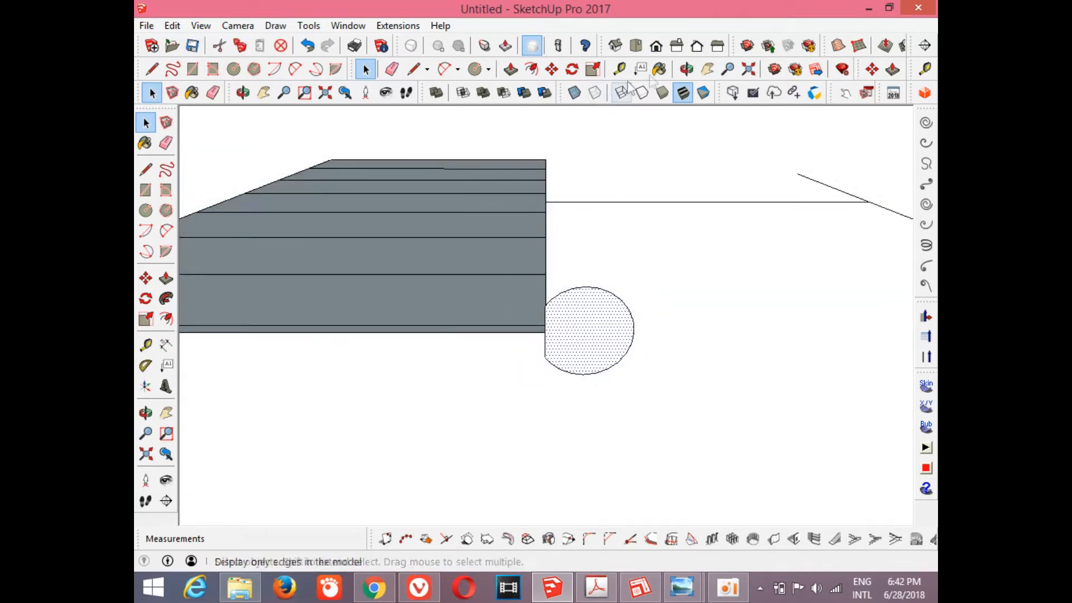
{"action": "left_click", "coordinate": [686, 70]}
{"action": "left_click_drag", "start_coordinate": [603, 313], "coordinate": [421, 301]}
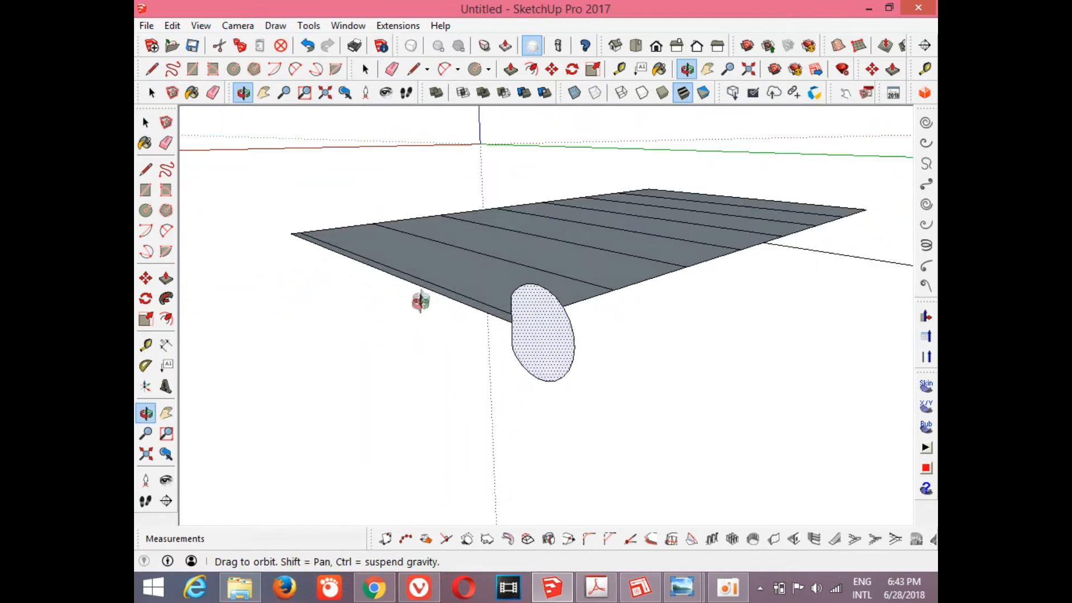
{"action": "key", "text": "space"}
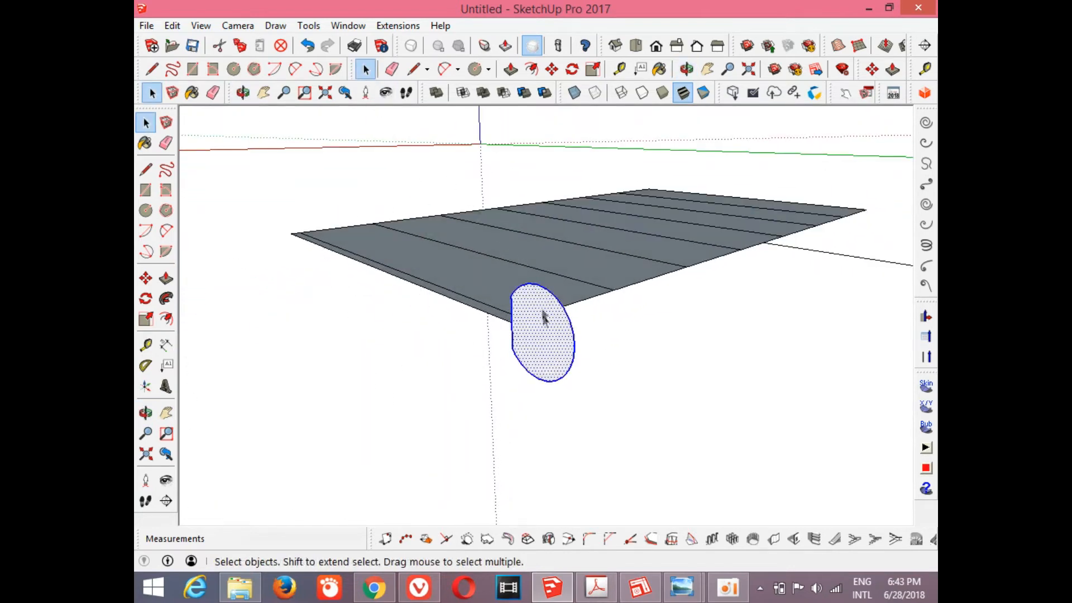
{"action": "right_click", "coordinate": [545, 317]}
{"action": "left_click", "coordinate": [625, 163]}
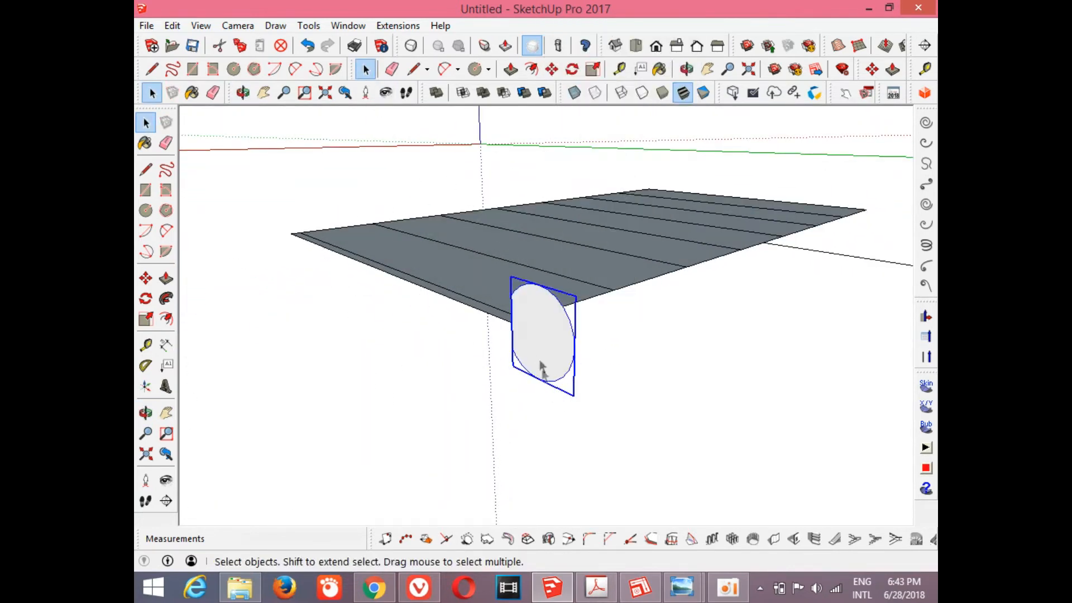
Inside the group, extrude the trimmed circle profile 350 mm along the plate's edge to form the tube.
{"action": "double_click", "coordinate": [544, 339]}
{"action": "left_click", "coordinate": [543, 339]}
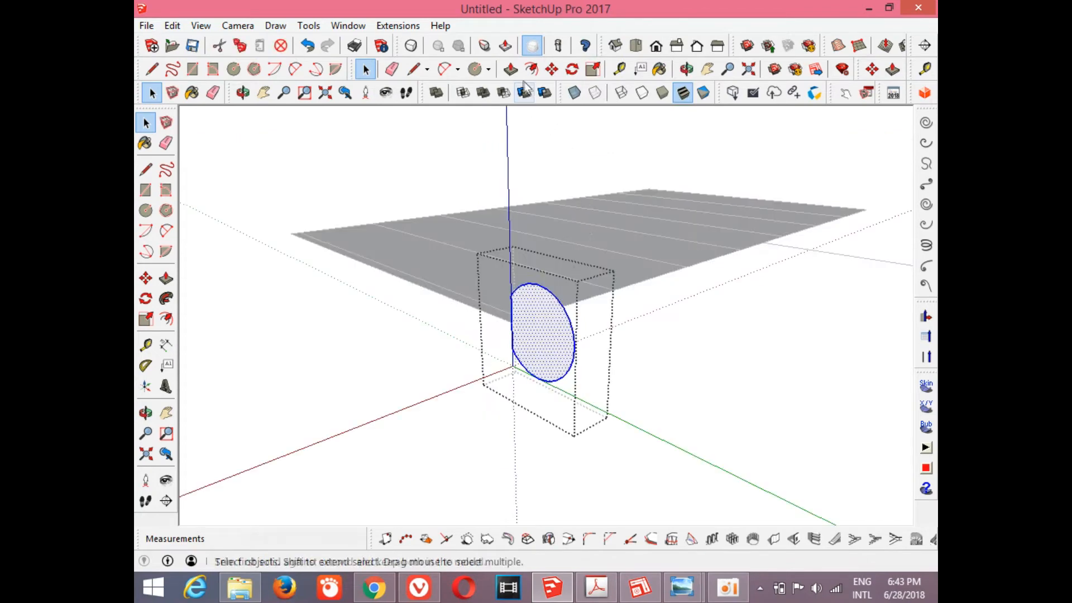
{"action": "key", "text": "p"}
{"action": "left_click_drag", "start_coordinate": [545, 338], "coordinate": [666, 306]}
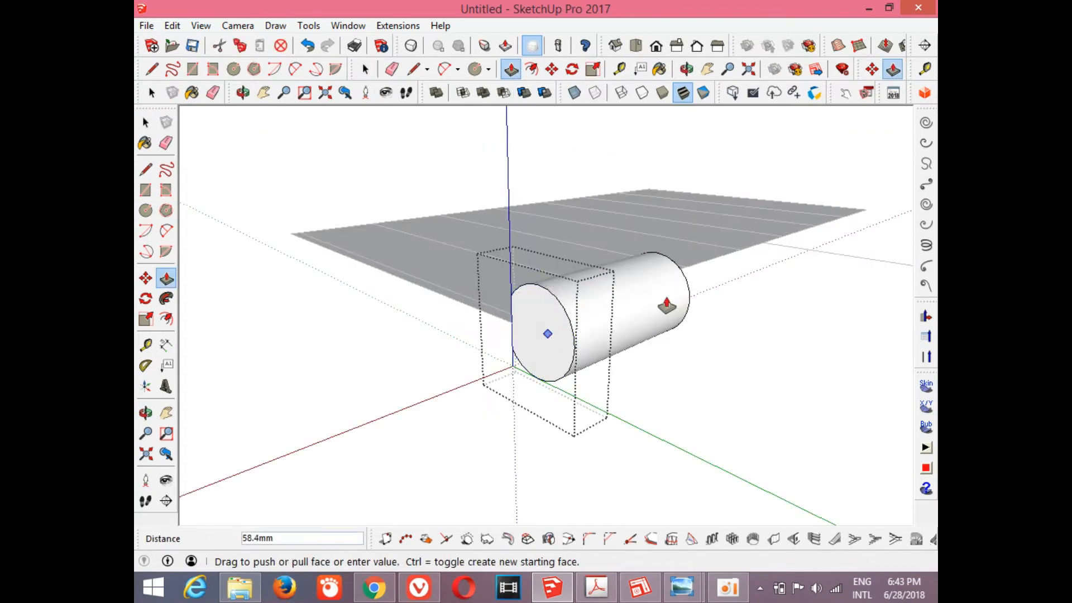
{"action": "key", "text": "Return"}
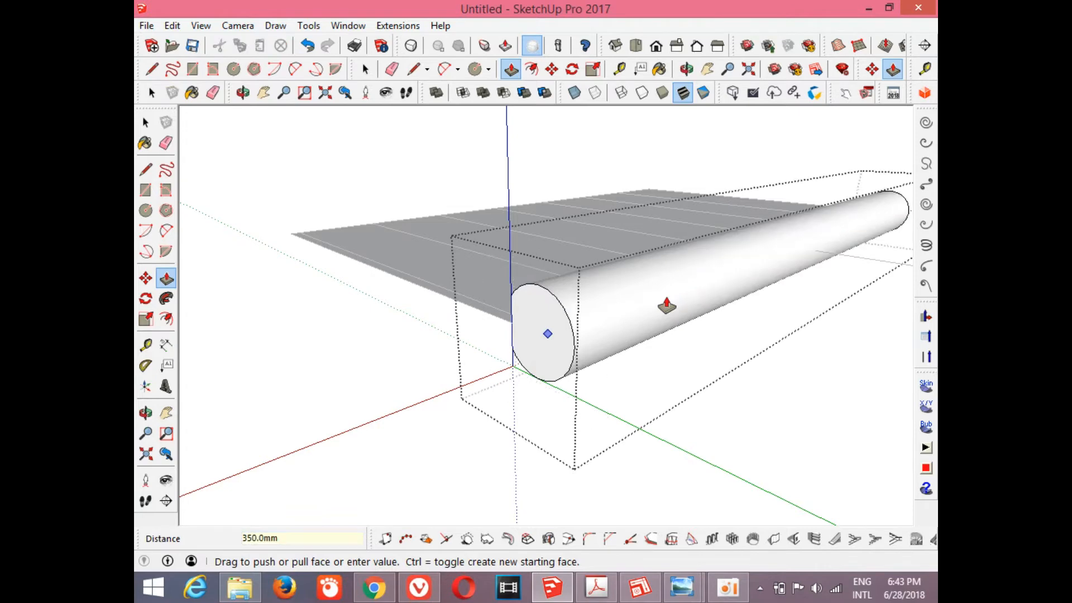
{"action": "scroll", "coordinate": [568, 363], "scroll_direction": "down", "scroll_amount": 5}
{"action": "left_click", "coordinate": [368, 69]}
{"action": "left_click", "coordinate": [390, 239]}
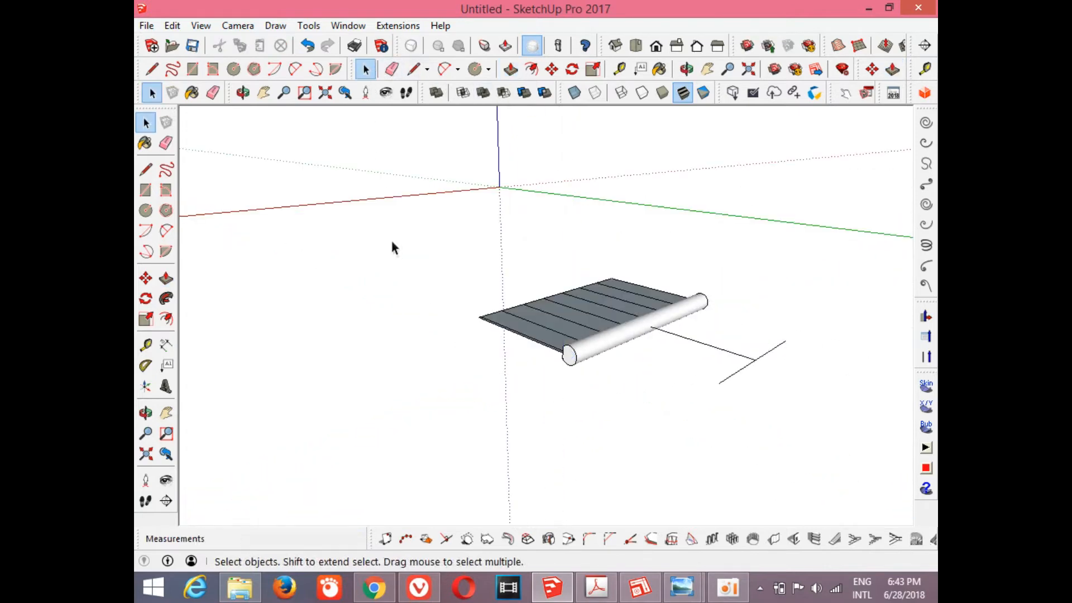
Extrude the narrow strip along the plate's outer side edge upward 10 mm.
{"action": "left_click", "coordinate": [687, 72]}
{"action": "left_click_drag", "start_coordinate": [617, 335], "coordinate": [554, 343]}
{"action": "left_click", "coordinate": [510, 69]}
{"action": "key", "text": "Return"}
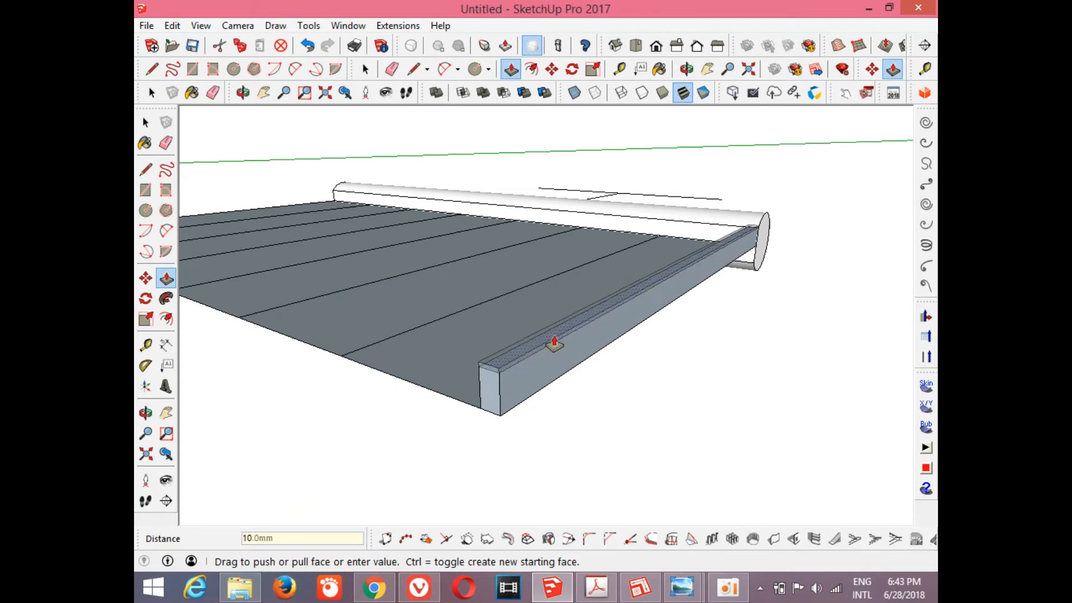
{"action": "key", "text": "o"}
{"action": "left_click_drag", "start_coordinate": [658, 155], "coordinate": [614, 235]}
{"action": "left_click", "coordinate": [511, 69]}
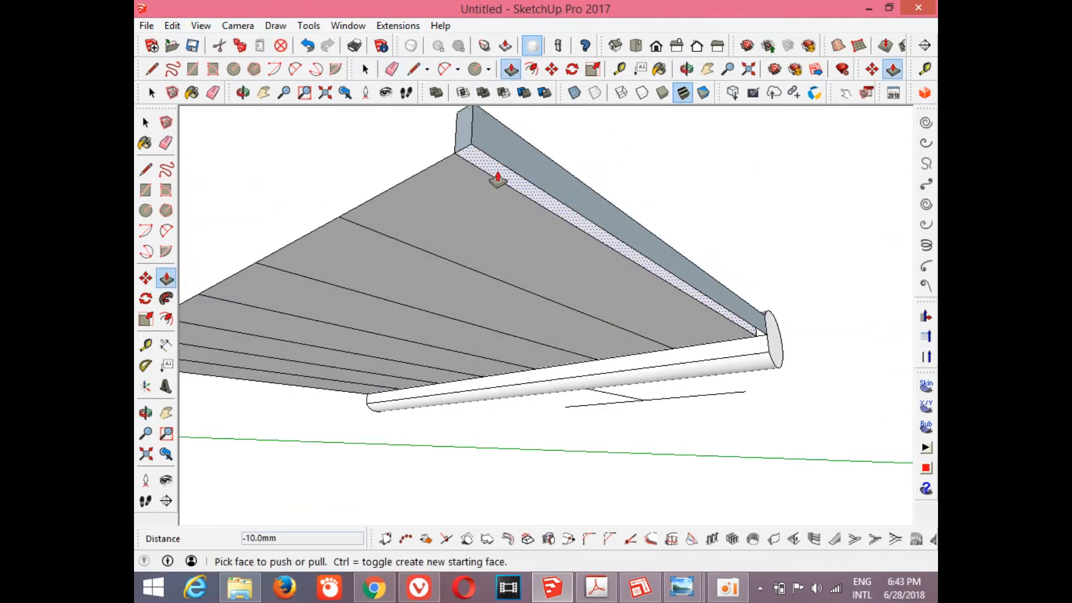
{"action": "left_click", "coordinate": [491, 170]}
{"action": "left_click", "coordinate": [519, 205]}
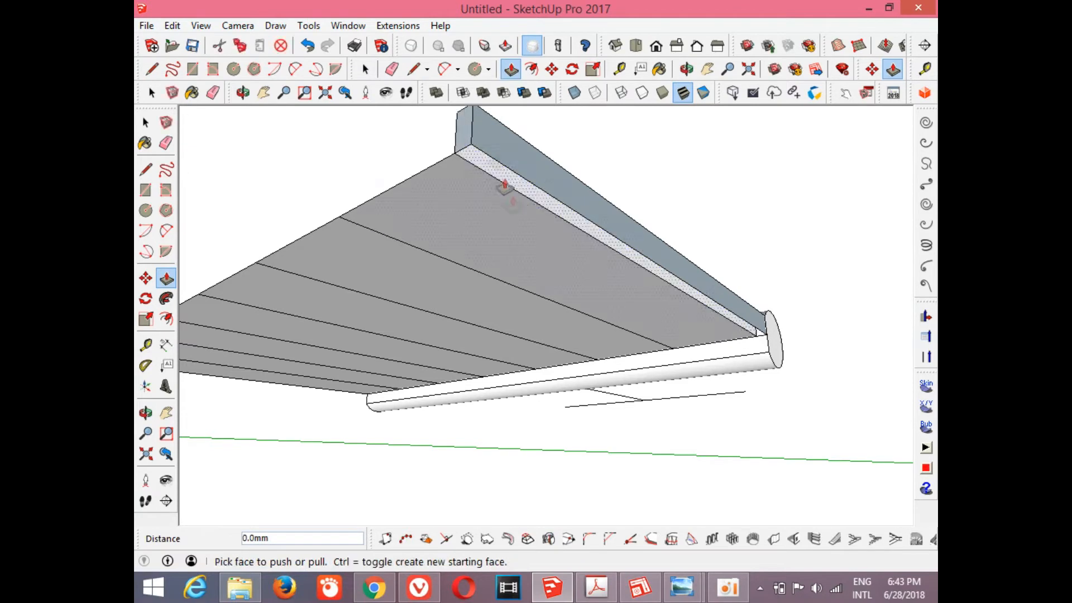
{"action": "key", "text": "space"}
{"action": "scroll", "coordinate": [493, 172], "scroll_direction": "up", "scroll_amount": 2}
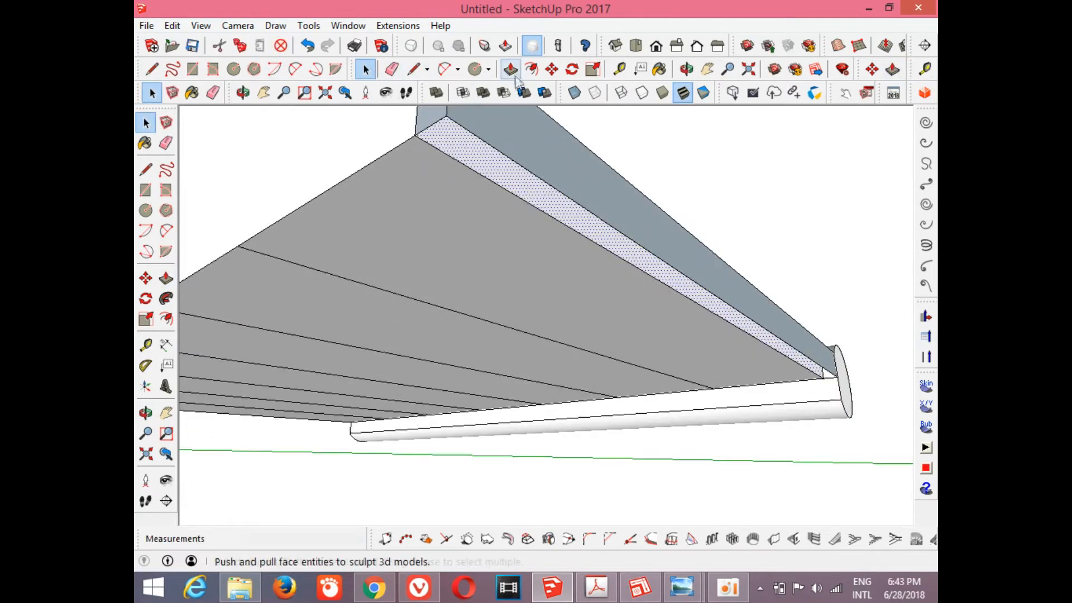
{"action": "left_click", "coordinate": [510, 68]}
{"action": "left_click", "coordinate": [496, 159]}
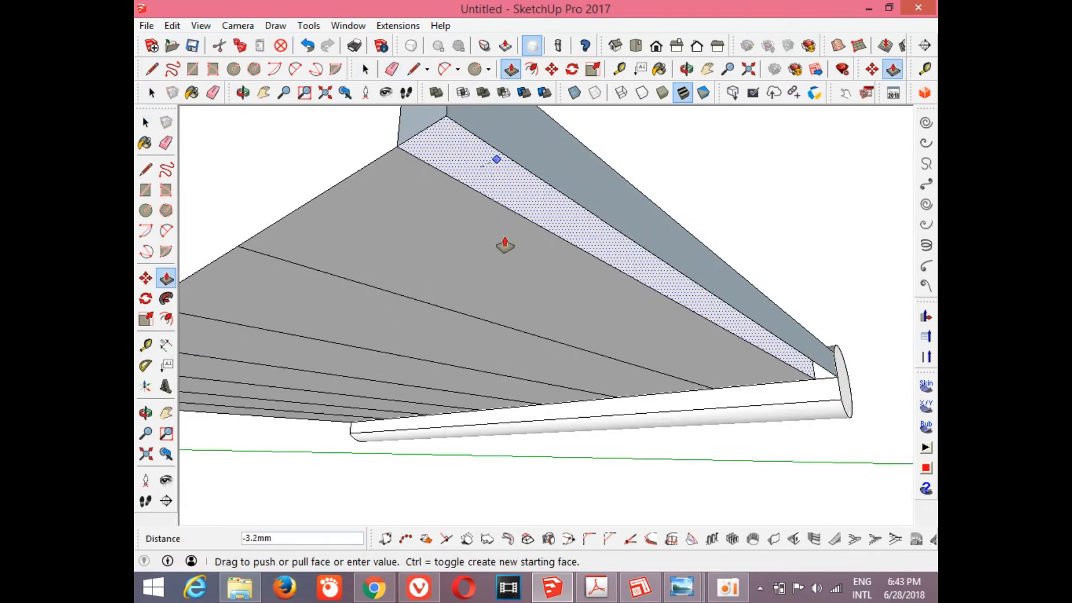
{"action": "key", "text": "Escape"}
{"action": "scroll", "coordinate": [505, 241], "scroll_direction": "down", "scroll_amount": 2}
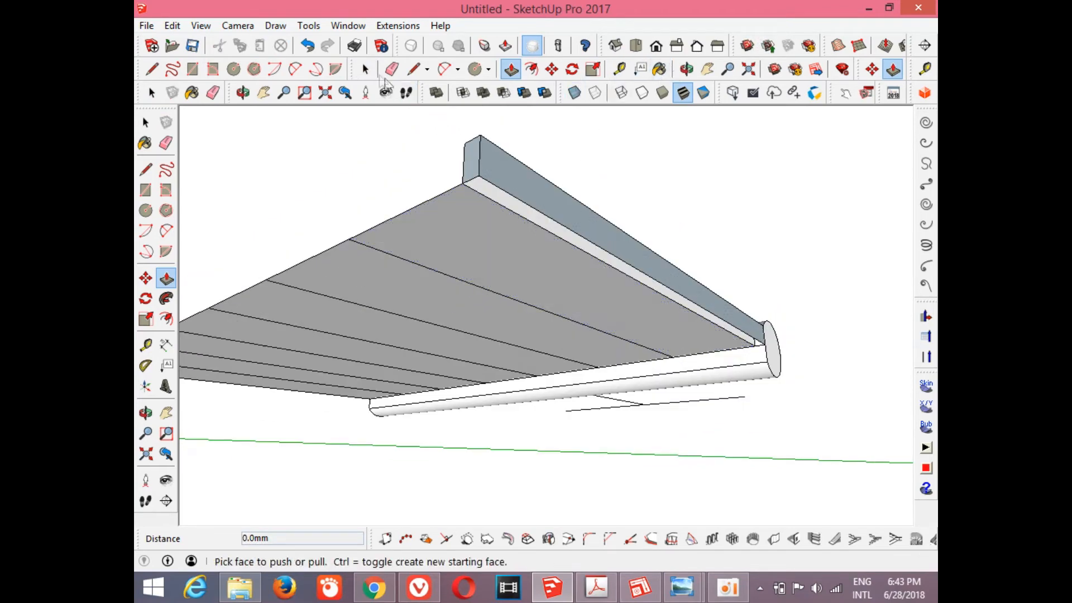
Delete the plate panel directly beside the extruded side bar.
{"action": "left_click", "coordinate": [366, 69]}
{"action": "left_click", "coordinate": [461, 234]}
{"action": "key", "text": "Delete"}
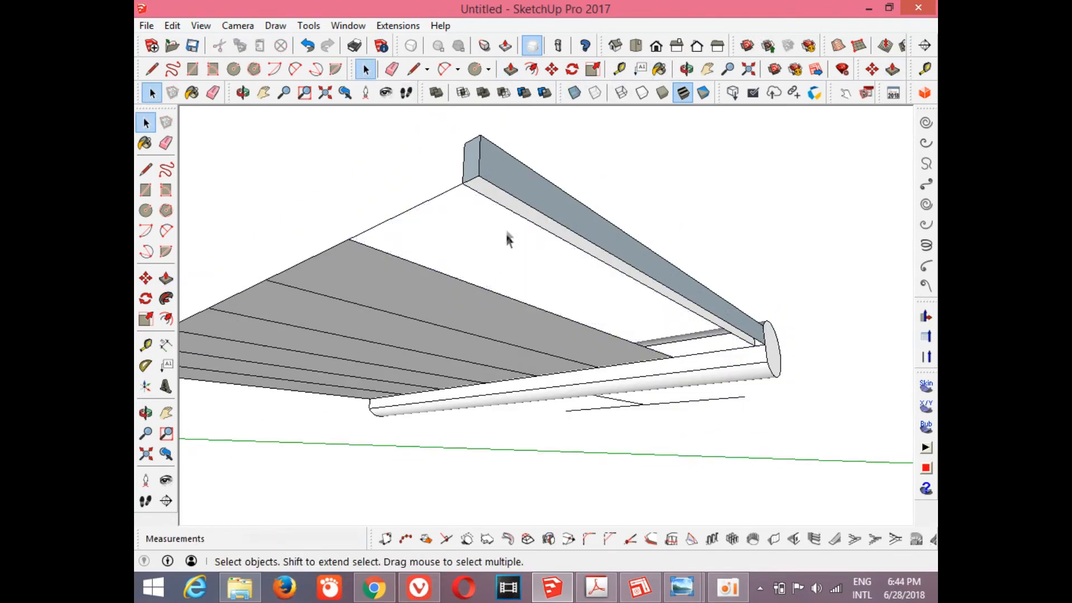
{"action": "left_click", "coordinate": [505, 211]}
{"action": "left_click", "coordinate": [510, 69]}
{"action": "left_click", "coordinate": [505, 199]}
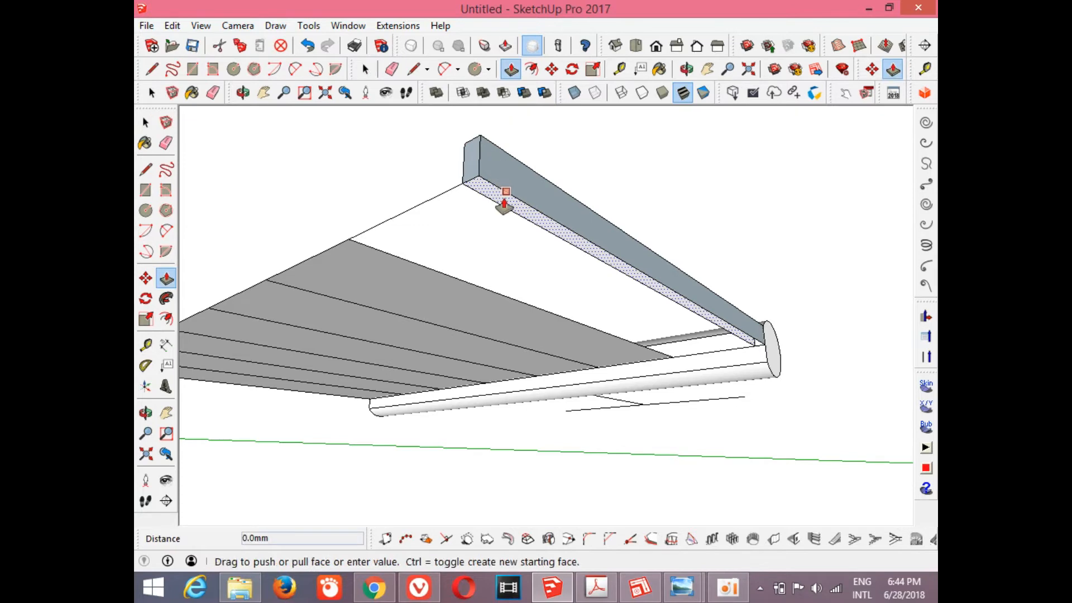
{"action": "key", "text": "Escape"}
Delete the leftover edge joining the side bar's free end to the remaining plate.
{"action": "left_click", "coordinate": [687, 68]}
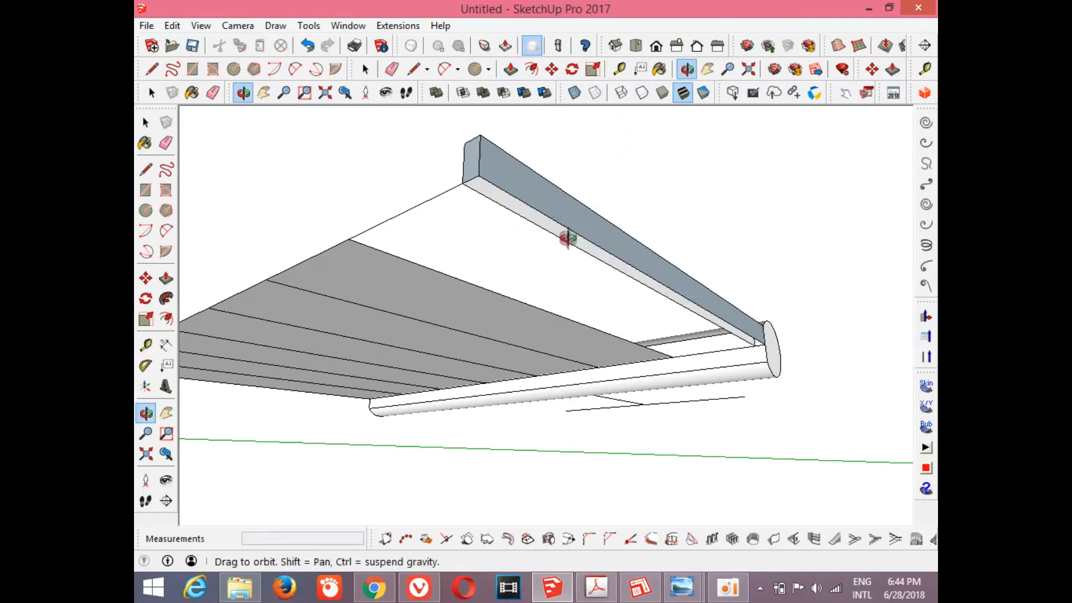
{"action": "left_click_drag", "start_coordinate": [567, 237], "coordinate": [737, 440]}
{"action": "left_click", "coordinate": [366, 72]}
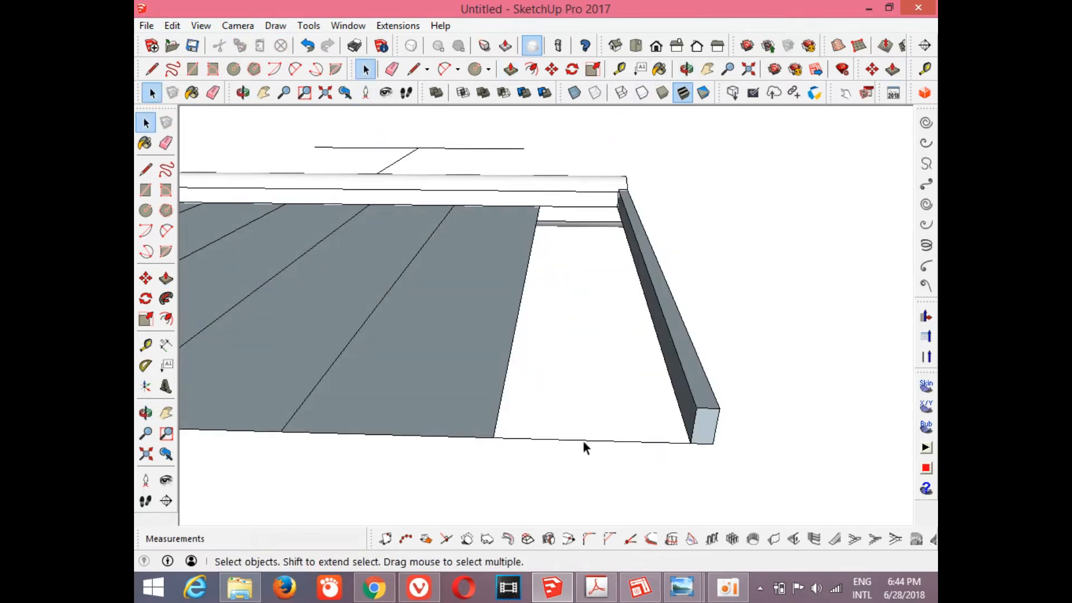
{"action": "left_click", "coordinate": [583, 441]}
{"action": "key", "text": "Delete"}
Draw a 5 mm by 10 mm rectangle directly below the side bar's free end face and extrude it 200 mm to the tube.
{"action": "left_click", "coordinate": [687, 69]}
{"action": "left_click_drag", "start_coordinate": [687, 272], "coordinate": [471, 149]}
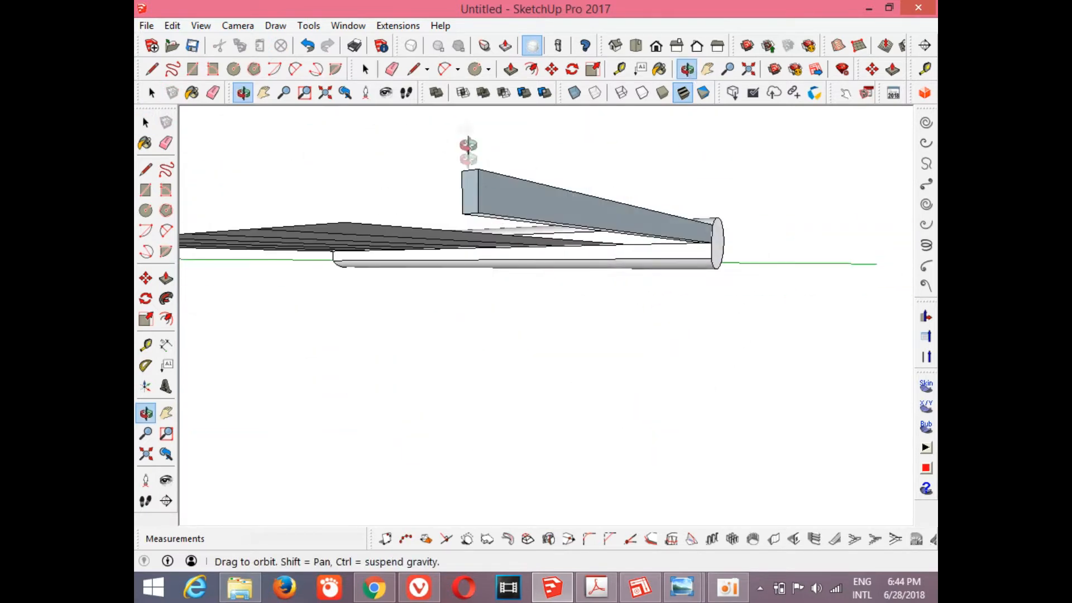
{"action": "left_click", "coordinate": [413, 69]}
{"action": "left_click", "coordinate": [478, 213]}
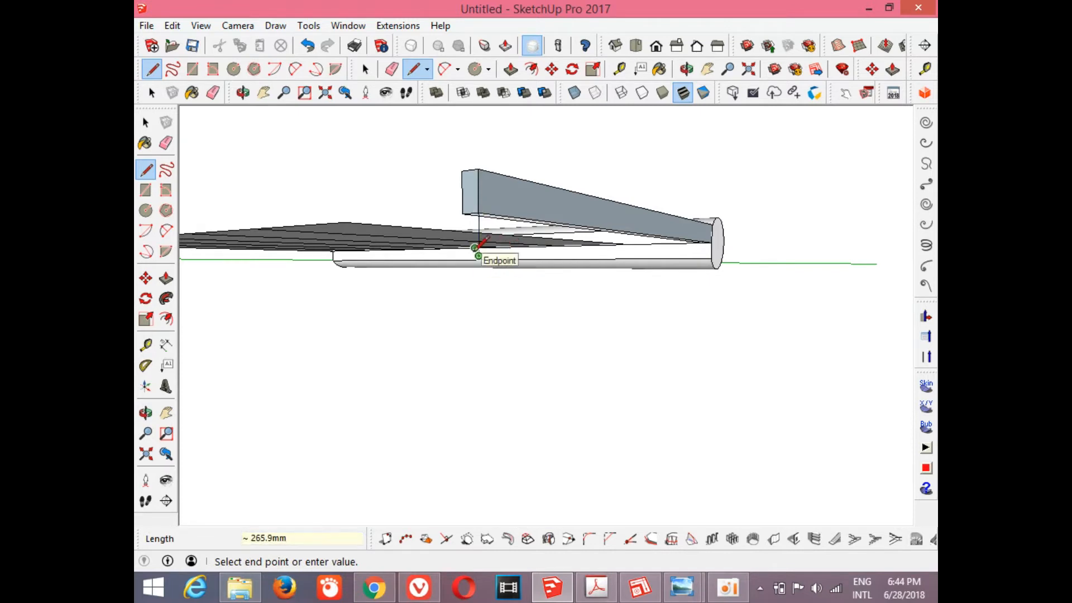
{"action": "left_click", "coordinate": [452, 258]}
{"action": "left_click", "coordinate": [462, 213]}
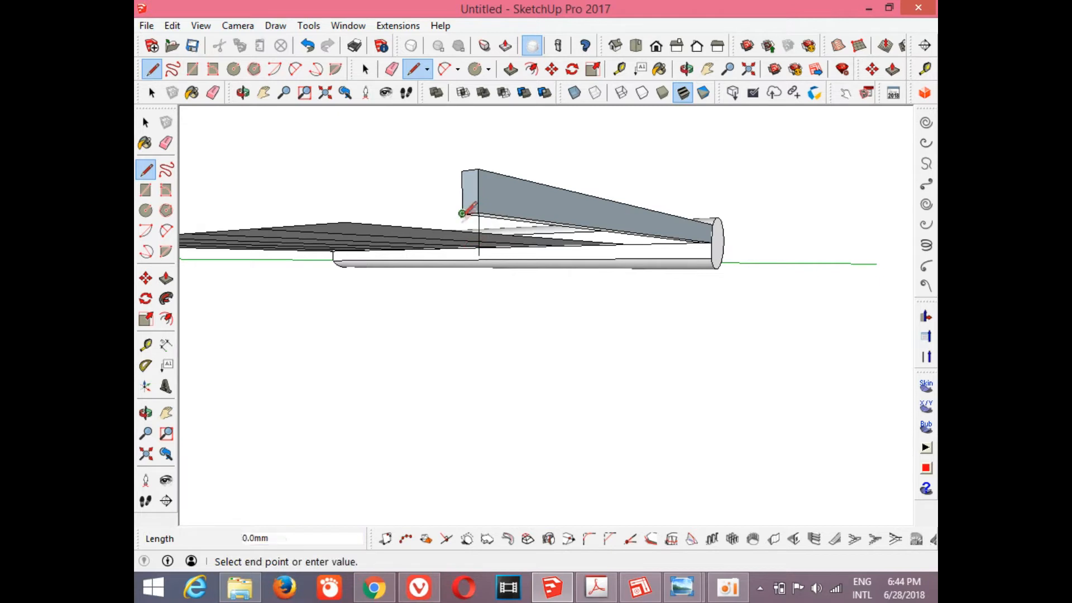
{"action": "type", "text": "10"}
{"action": "key", "text": "Return"}
{"action": "left_click", "coordinate": [479, 254]}
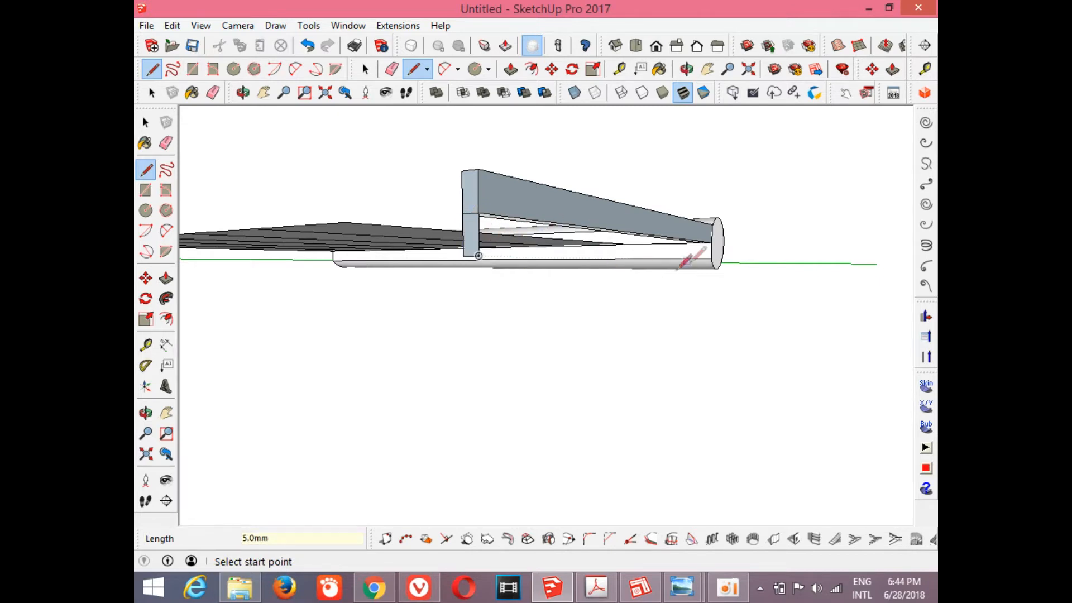
{"action": "left_click", "coordinate": [510, 69]}
{"action": "left_click", "coordinate": [470, 238]}
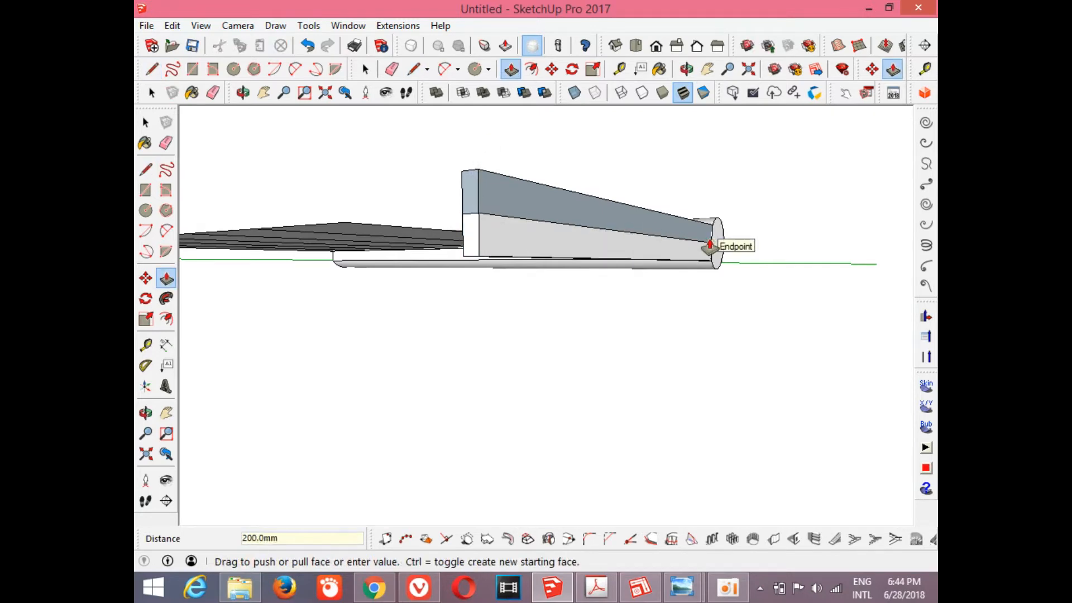
Delete the seam edges between the bar's upper and lower halves on its end face and long sides.
{"action": "left_click", "coordinate": [686, 69]}
{"action": "left_click_drag", "start_coordinate": [620, 263], "coordinate": [777, 333]}
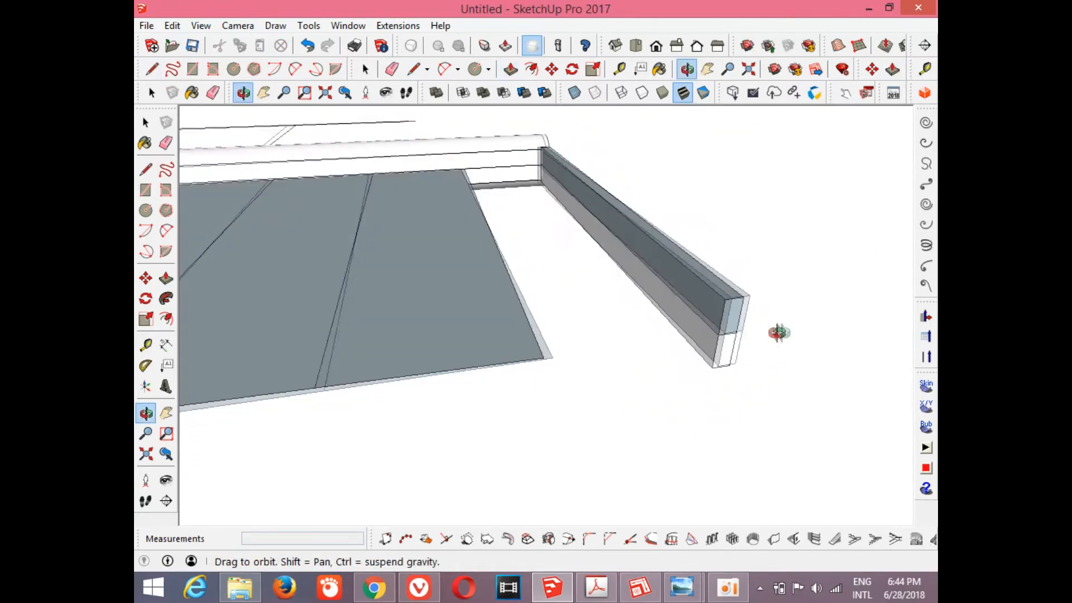
{"action": "left_click", "coordinate": [366, 69]}
{"action": "scroll", "coordinate": [726, 332], "scroll_direction": "up", "scroll_amount": 3}
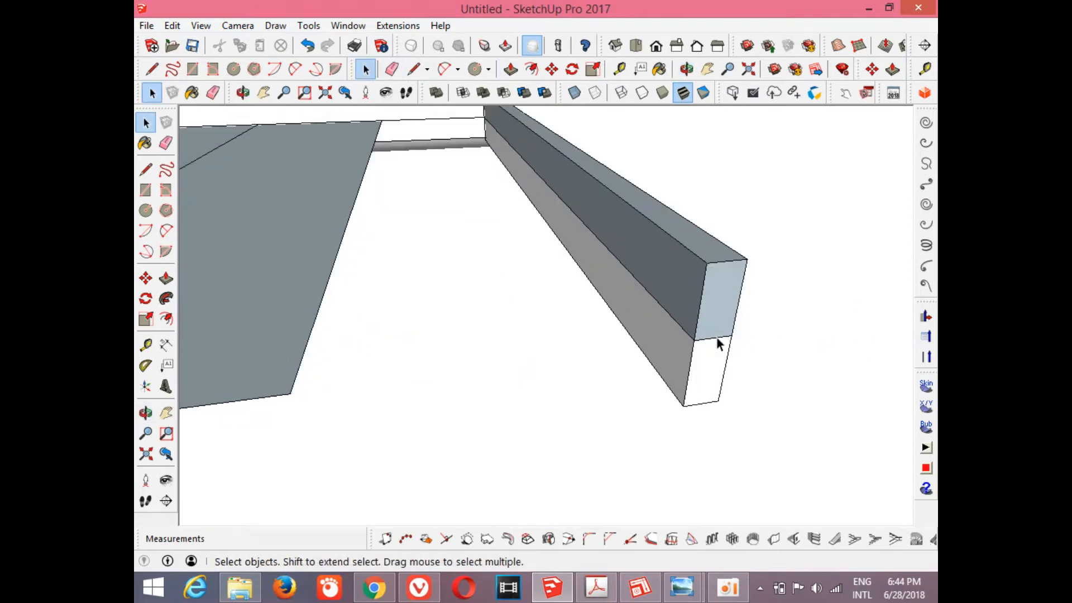
{"action": "key", "text": "Delete"}
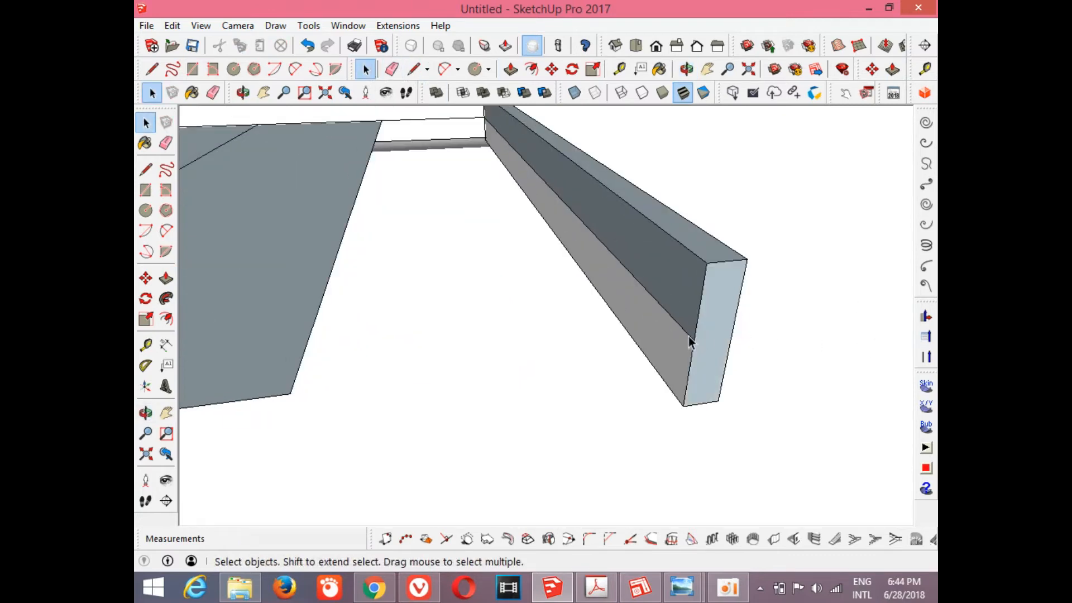
{"action": "left_click", "coordinate": [687, 70]}
{"action": "left_click_drag", "start_coordinate": [694, 223], "coordinate": [460, 288]}
{"action": "left_click", "coordinate": [367, 69]}
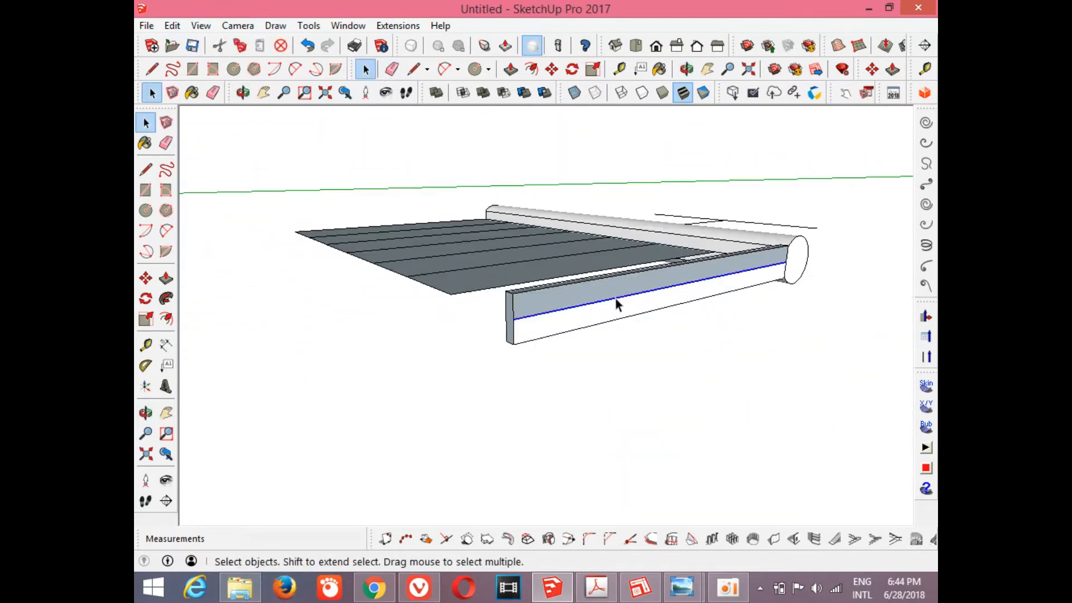
Copy the whole side bar 345 mm along the red axis to the plate's opposite side edge.
{"action": "scroll", "coordinate": [616, 302], "scroll_direction": "down", "scroll_amount": 5}
{"action": "left_click", "coordinate": [687, 70]}
{"action": "left_click_drag", "start_coordinate": [706, 267], "coordinate": [746, 409]}
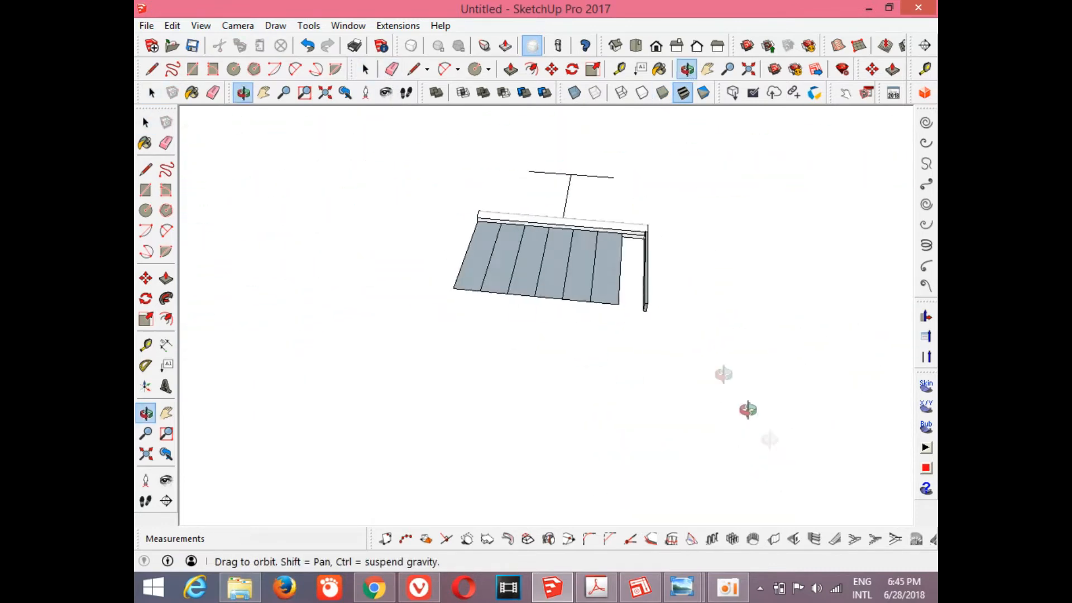
{"action": "scroll", "coordinate": [648, 266], "scroll_direction": "up", "scroll_amount": 5}
{"action": "left_click_drag", "start_coordinate": [602, 310], "coordinate": [644, 361]}
{"action": "scroll", "coordinate": [653, 340], "scroll_direction": "down", "scroll_amount": 5}
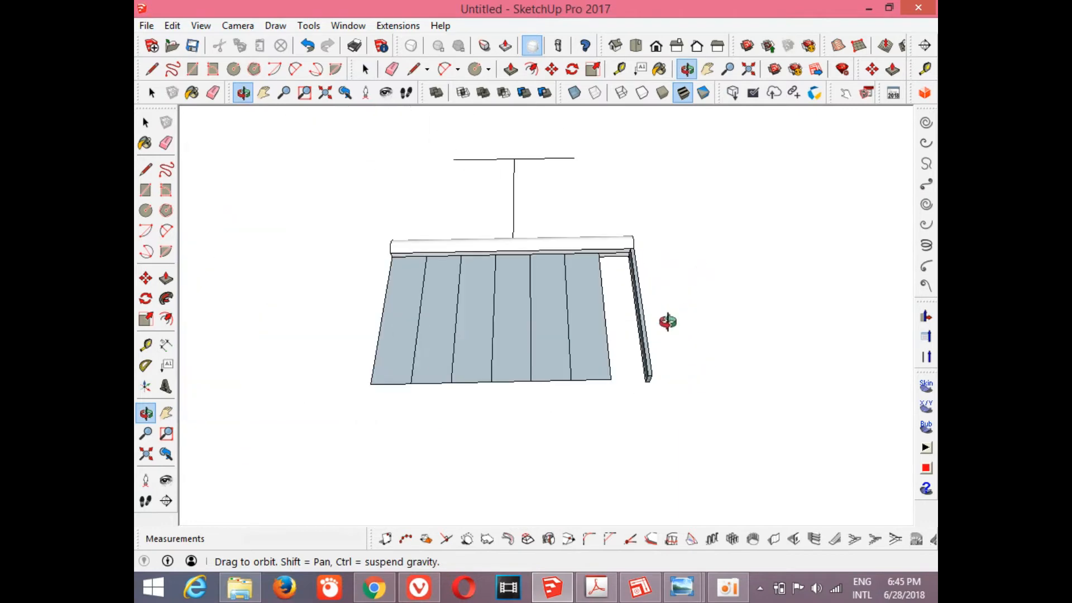
{"action": "left_click_drag", "start_coordinate": [665, 318], "coordinate": [614, 313]}
{"action": "key", "text": "space"}
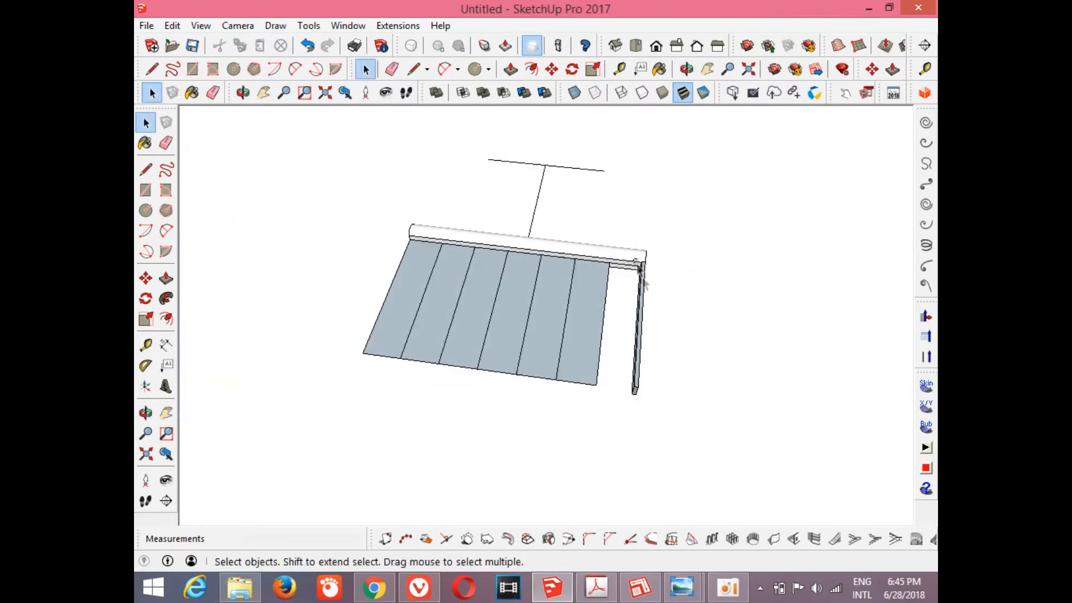
{"action": "left_click", "coordinate": [630, 273]}
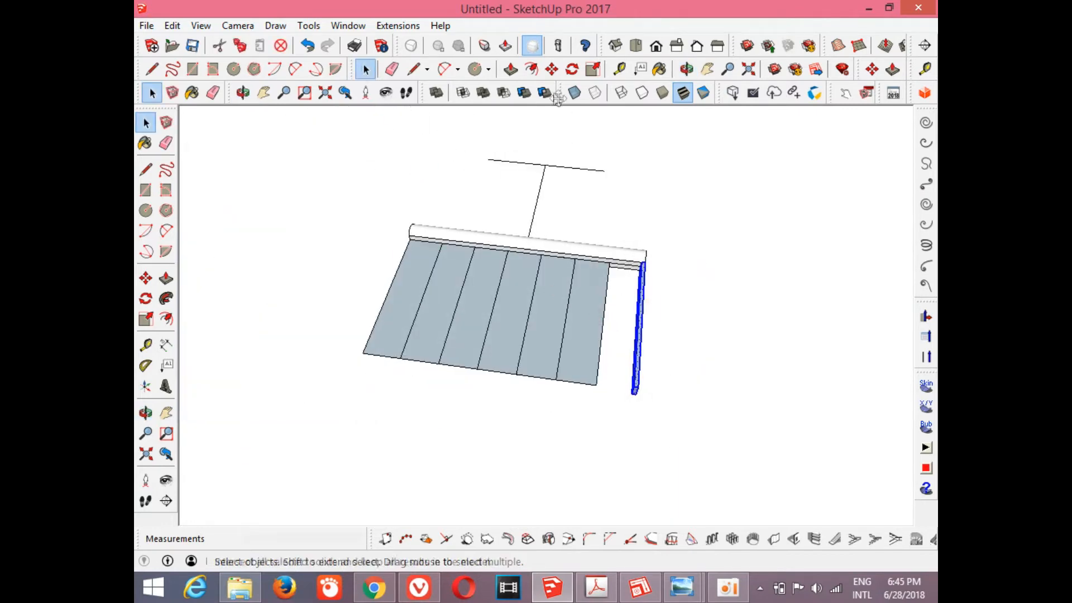
{"action": "left_click", "coordinate": [552, 68]}
{"action": "left_click", "coordinate": [638, 334]}
{"action": "key", "text": "ctrl"}
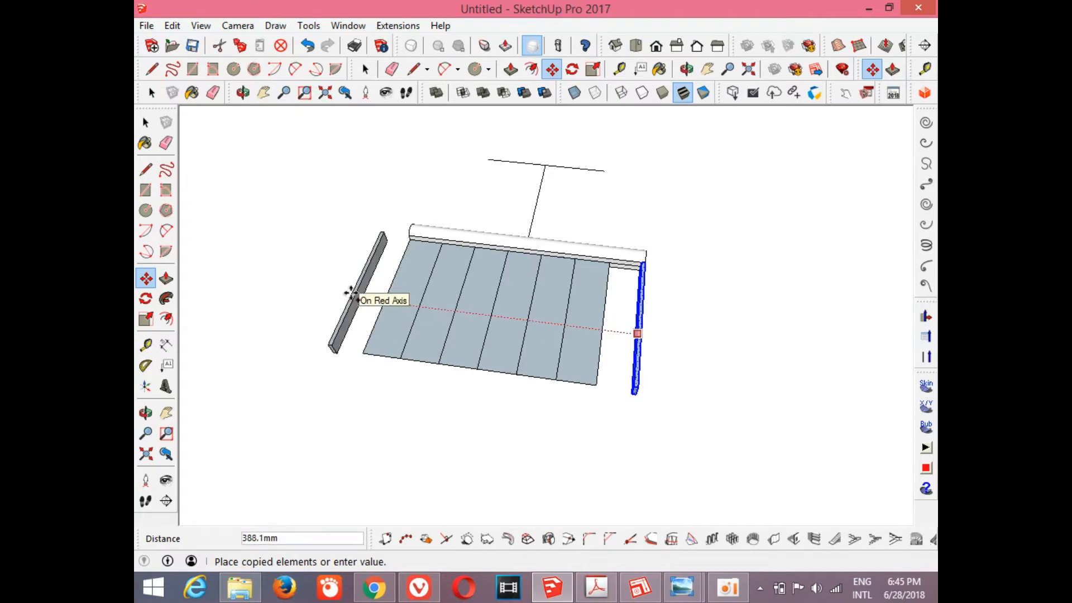
{"action": "key", "text": "Return"}
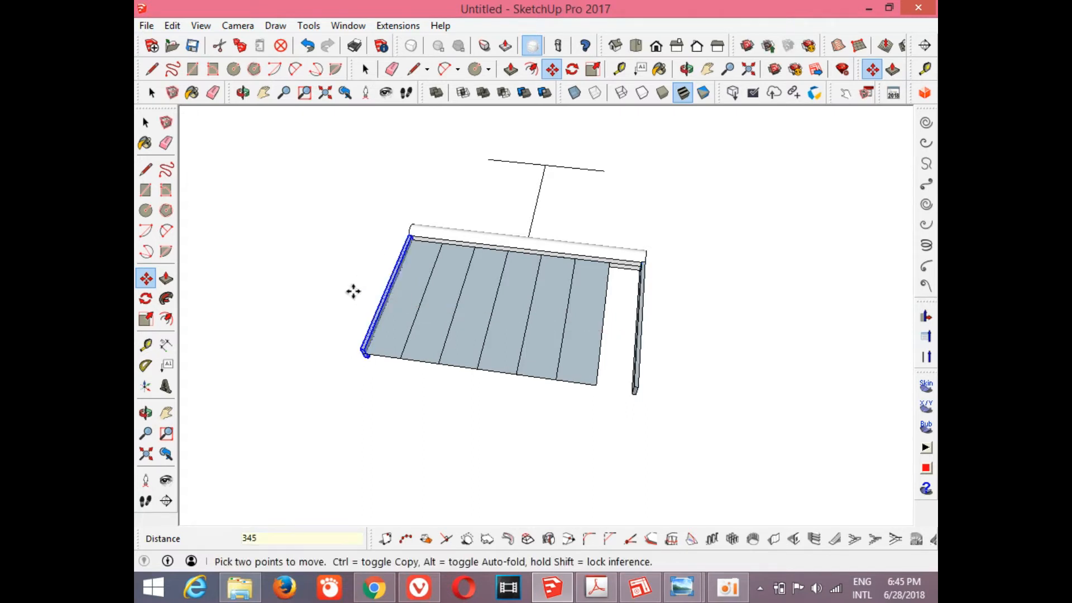
Delete the plate panel directly beside the copied bar.
{"action": "scroll", "coordinate": [593, 326], "scroll_direction": "up", "scroll_amount": 2}
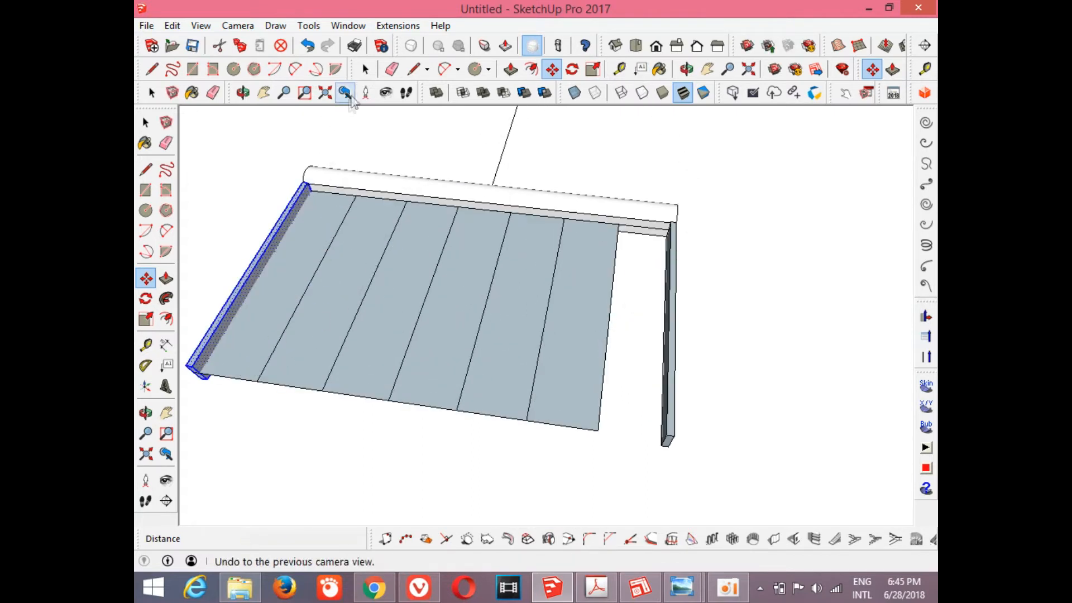
{"action": "left_click", "coordinate": [366, 69]}
{"action": "left_click", "coordinate": [259, 323]}
{"action": "scroll", "coordinate": [259, 324], "scroll_direction": "up", "scroll_amount": 2}
{"action": "key", "text": "Delete"}
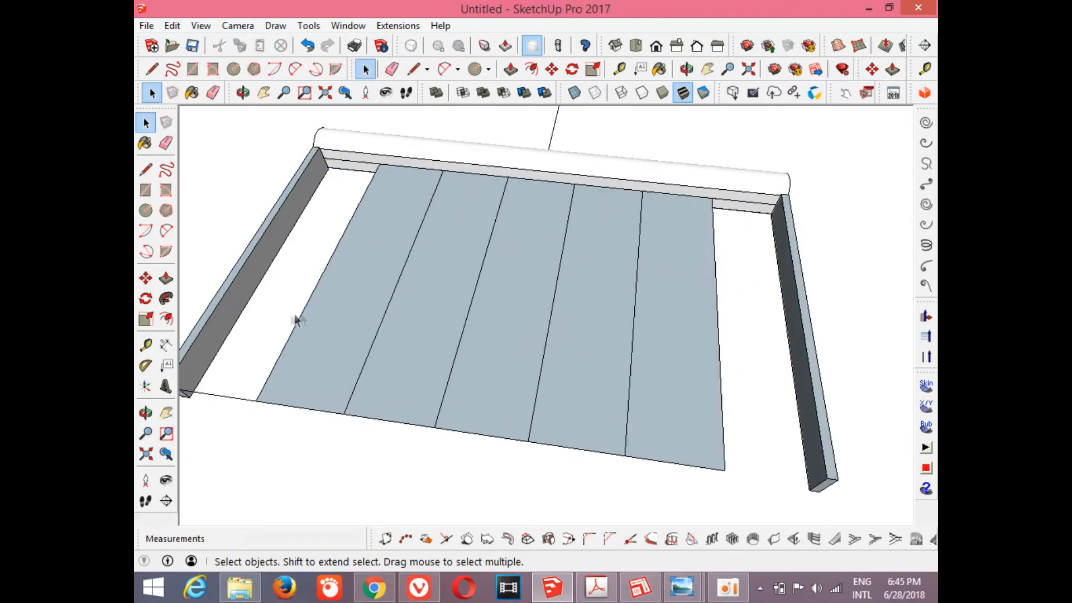
Delete the leftover front edge joining the side bar's free end to the nearest remaining plate panel.
{"action": "scroll", "coordinate": [370, 280], "scroll_direction": "down", "scroll_amount": 3}
{"action": "left_click", "coordinate": [257, 351]}
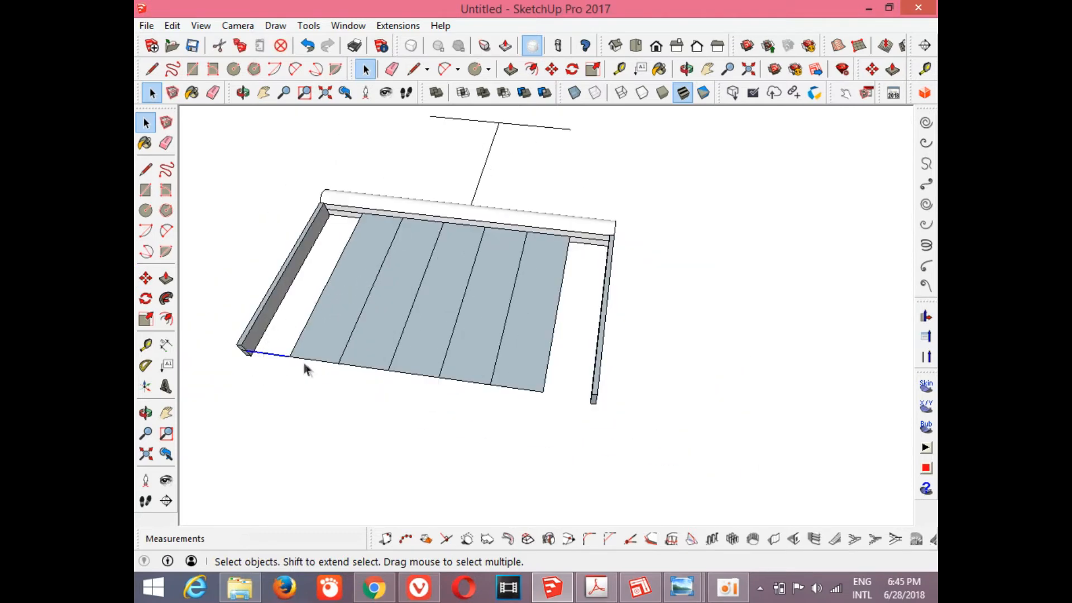
{"action": "left_click", "coordinate": [323, 343]}
Draw a 5 mm line along the tube from the outer panel's corner, then a 180 mm line down the panel.
{"action": "scroll", "coordinate": [317, 352], "scroll_direction": "up", "scroll_amount": 2}
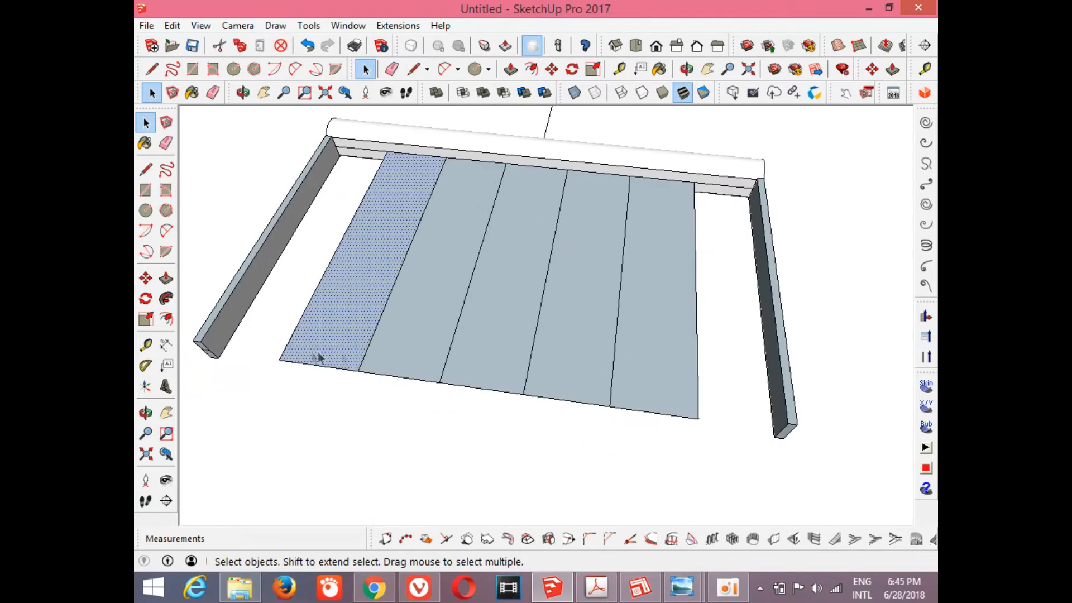
{"action": "left_click", "coordinate": [687, 70]}
{"action": "left_click_drag", "start_coordinate": [551, 347], "coordinate": [467, 324]}
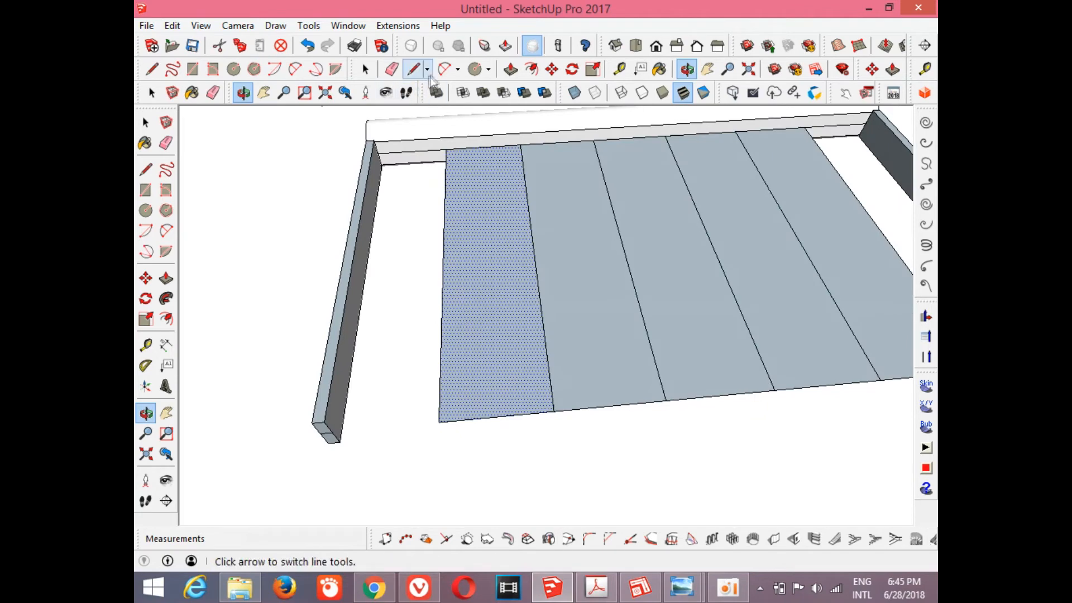
{"action": "left_click", "coordinate": [414, 70]}
{"action": "left_click", "coordinate": [451, 148]}
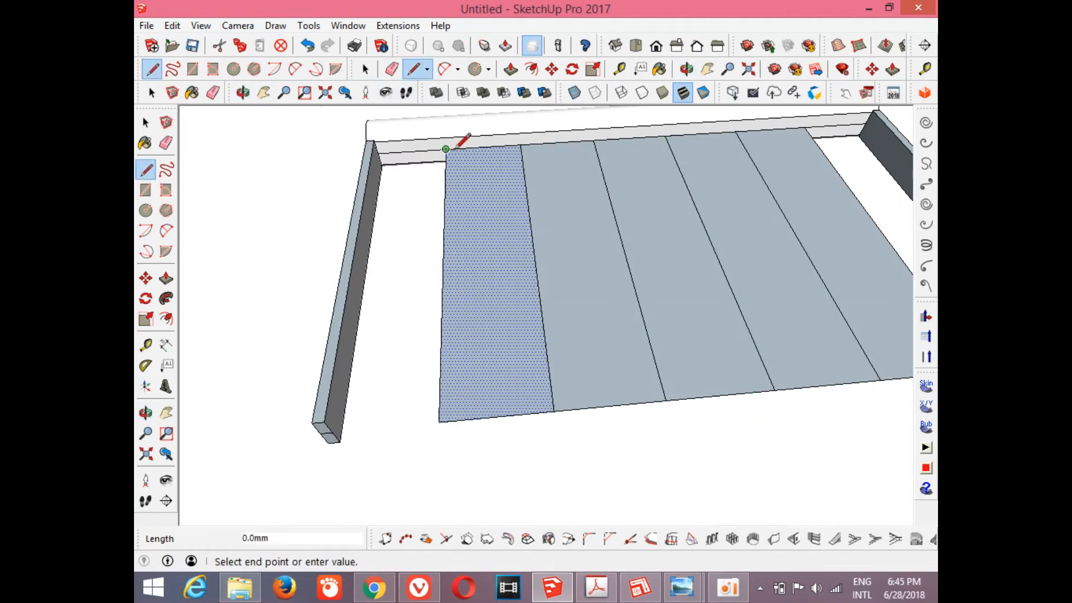
{"action": "scroll", "coordinate": [452, 147], "scroll_direction": "up", "scroll_amount": 2}
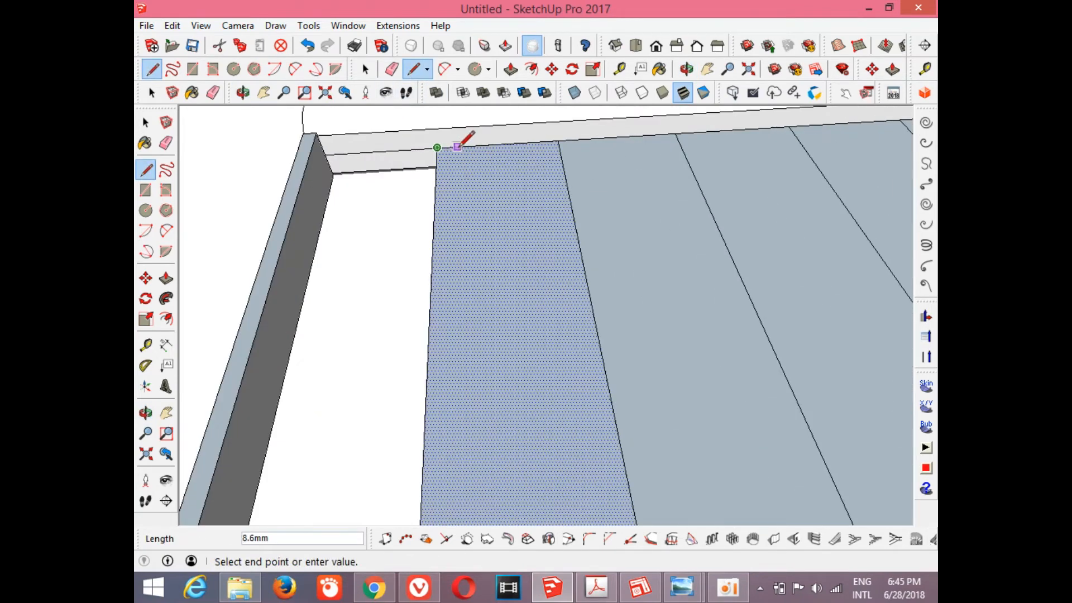
{"action": "key", "text": "Return"}
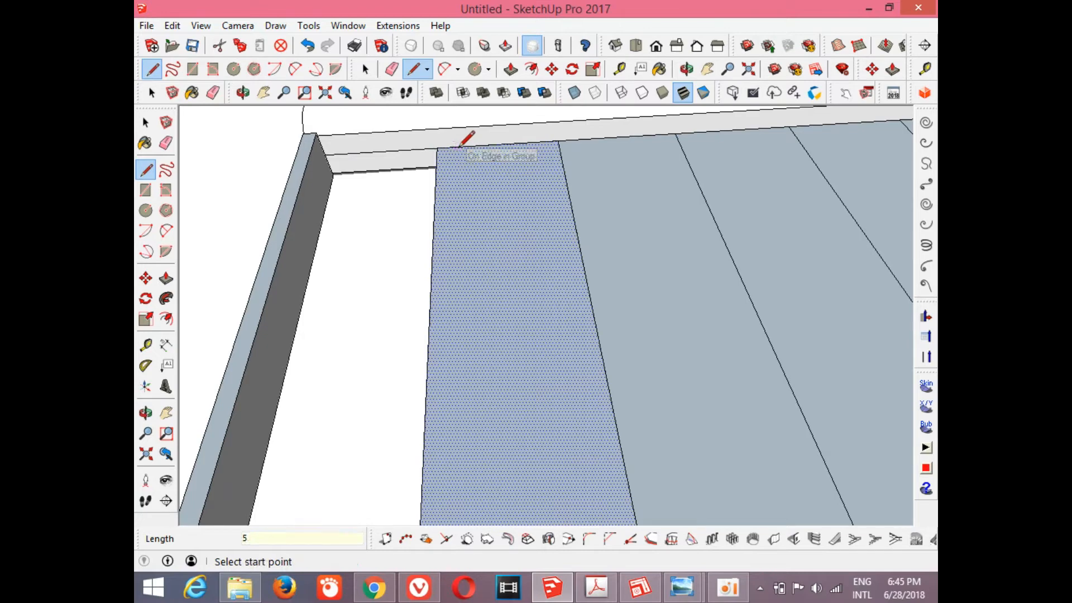
{"action": "left_click", "coordinate": [448, 148]}
{"action": "scroll", "coordinate": [449, 173], "scroll_direction": "down", "scroll_amount": 5}
{"action": "scroll", "coordinate": [452, 307], "scroll_direction": "up", "scroll_amount": 3}
{"action": "scroll", "coordinate": [452, 306], "scroll_direction": "up", "scroll_amount": 1}
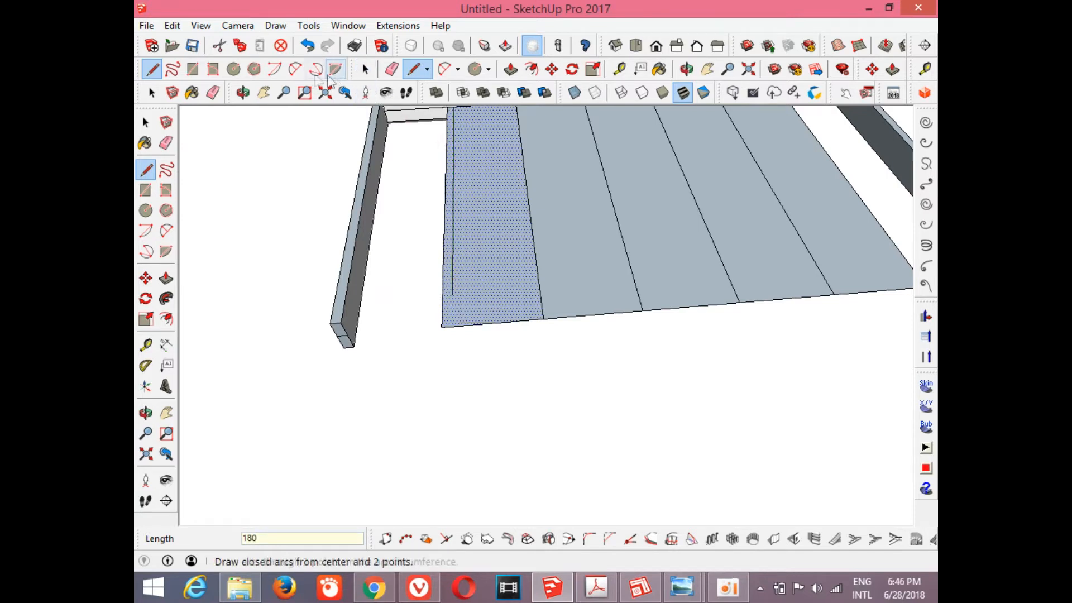
Draw a tip arc from the 180 mm line's end to the panel's outer corner and delete the rest of that panel.
{"action": "left_click", "coordinate": [274, 68]}
{"action": "left_click", "coordinate": [295, 68]}
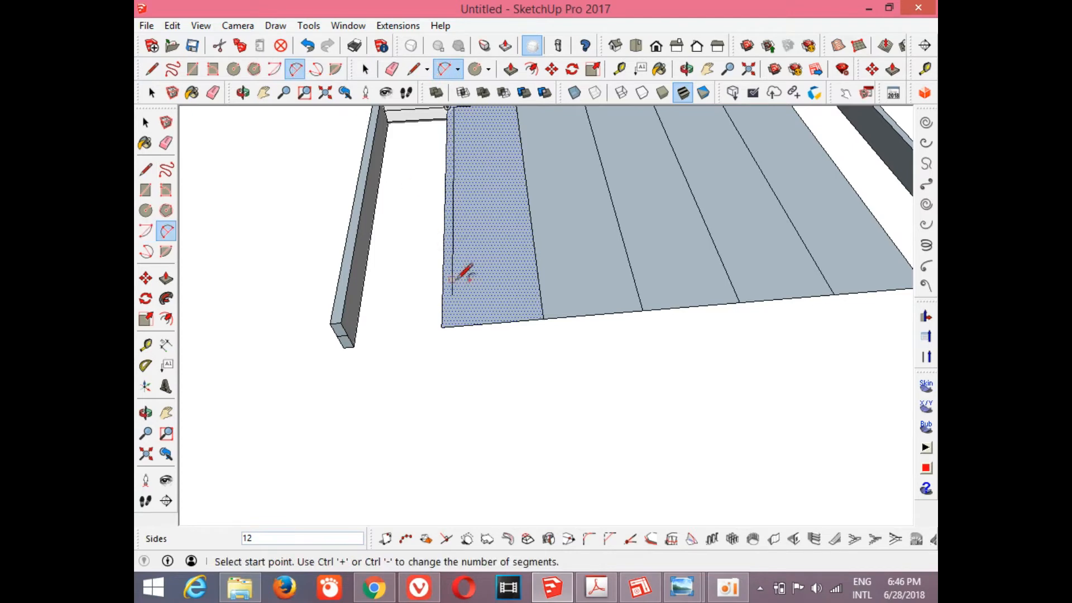
{"action": "left_click", "coordinate": [452, 295]}
{"action": "left_click", "coordinate": [447, 323]}
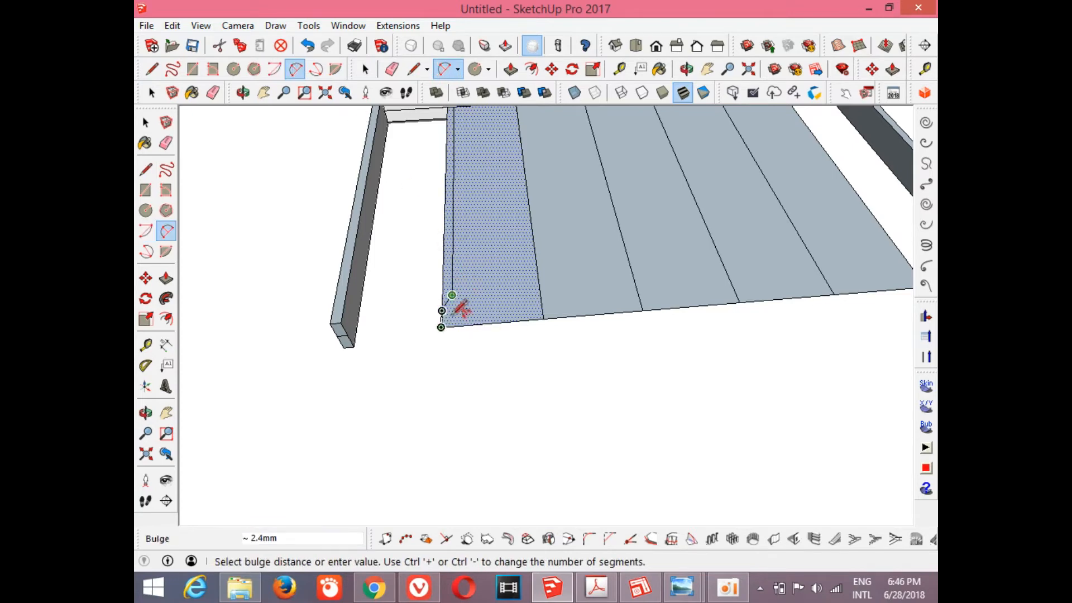
{"action": "left_click", "coordinate": [457, 315]}
{"action": "left_click", "coordinate": [366, 68]}
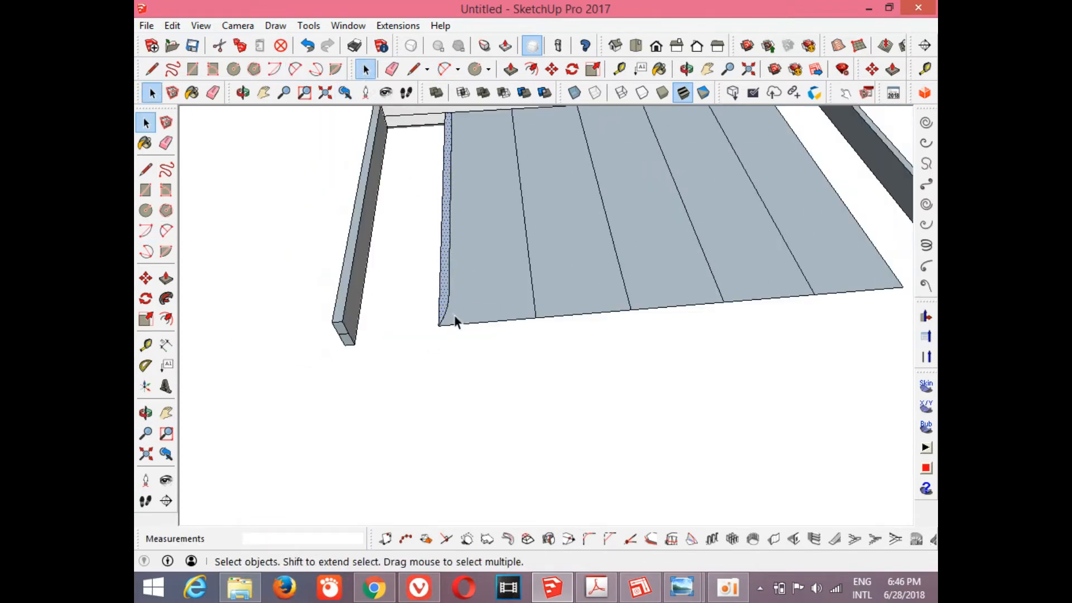
{"action": "scroll", "coordinate": [491, 317], "scroll_direction": "down", "scroll_amount": 5}
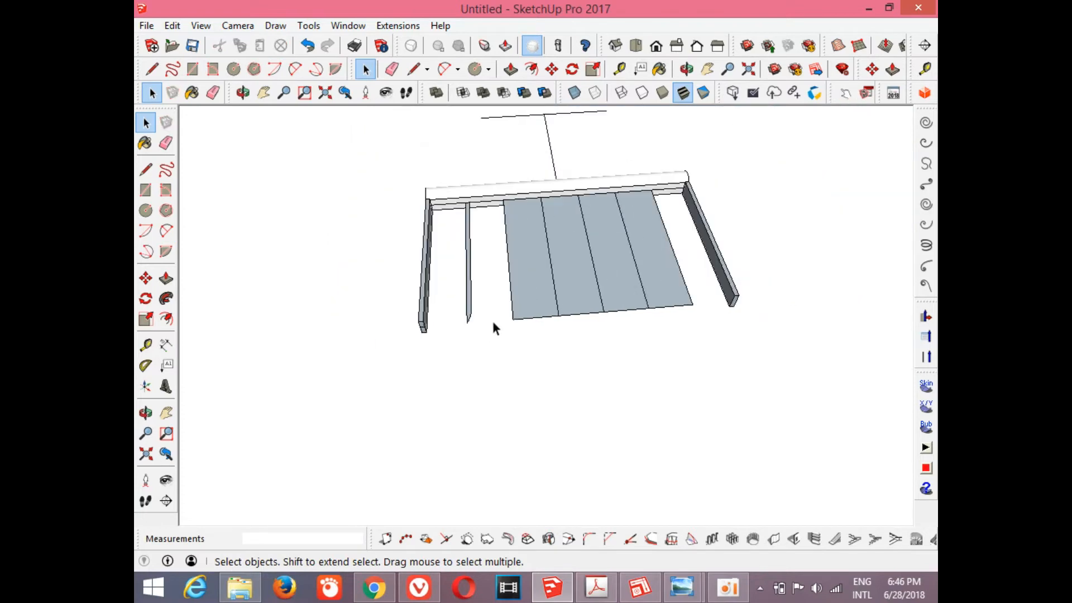
Draw a circle around the narrow profile's end at the tube and sweep the profile around it with Follow Me.
{"action": "scroll", "coordinate": [470, 208], "scroll_direction": "up", "scroll_amount": 8}
{"action": "left_click", "coordinate": [688, 69]}
{"action": "left_click_drag", "start_coordinate": [441, 208], "coordinate": [491, 198]}
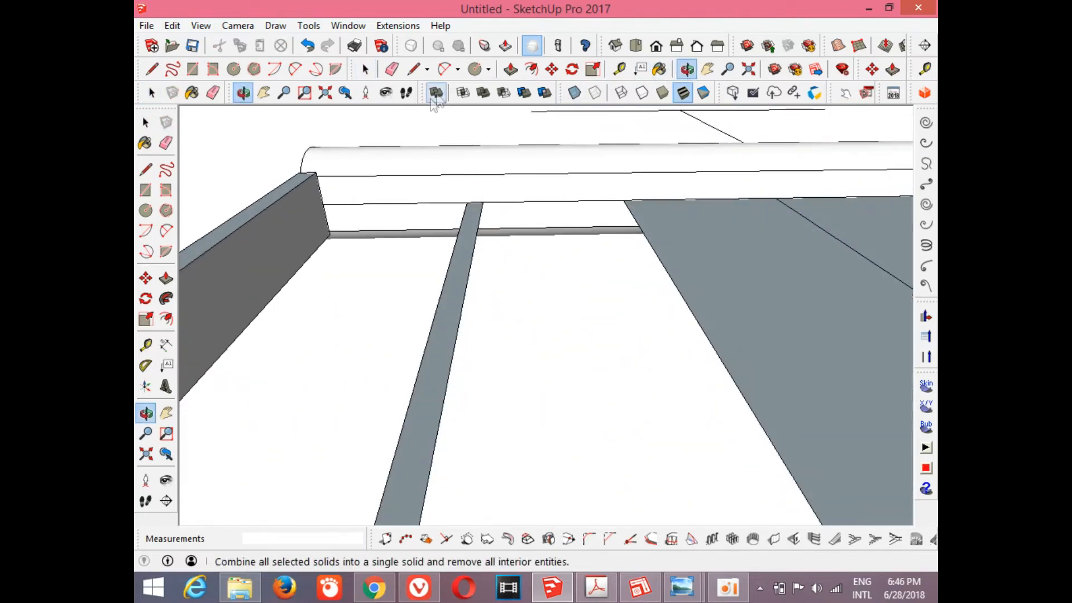
{"action": "left_click", "coordinate": [475, 69]}
{"action": "left_click", "coordinate": [481, 200]}
{"action": "left_click", "coordinate": [482, 198]}
{"action": "key", "text": "space"}
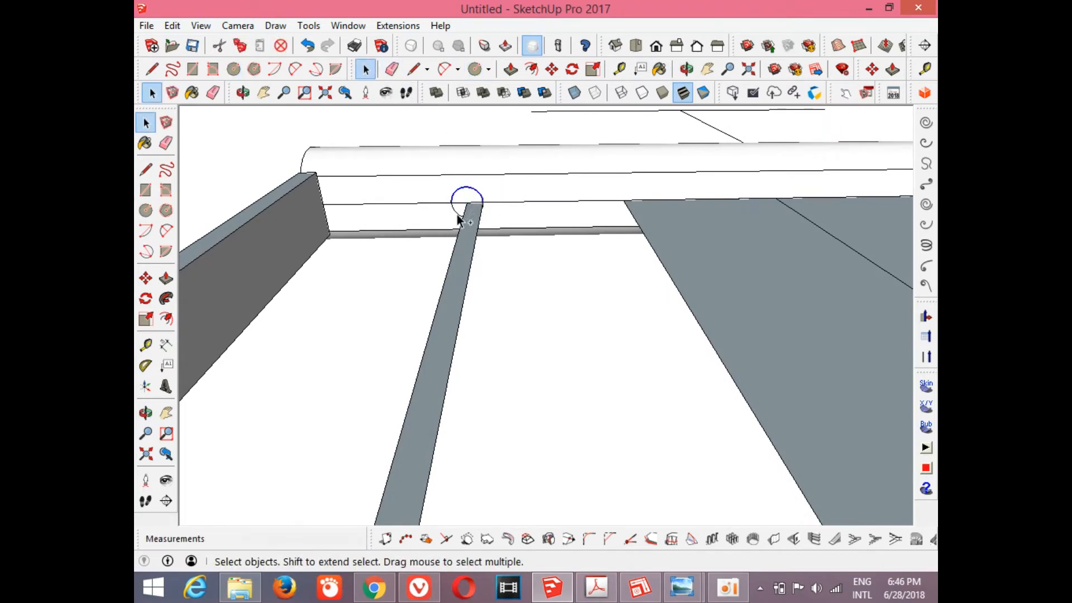
{"action": "left_click", "coordinate": [166, 299]}
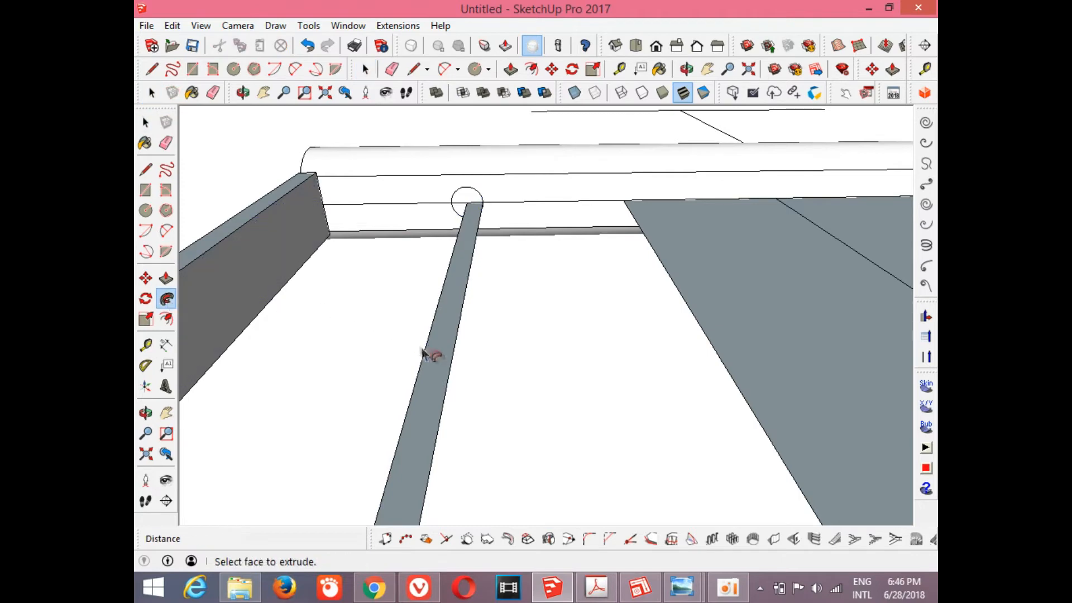
{"action": "left_click", "coordinate": [438, 361]}
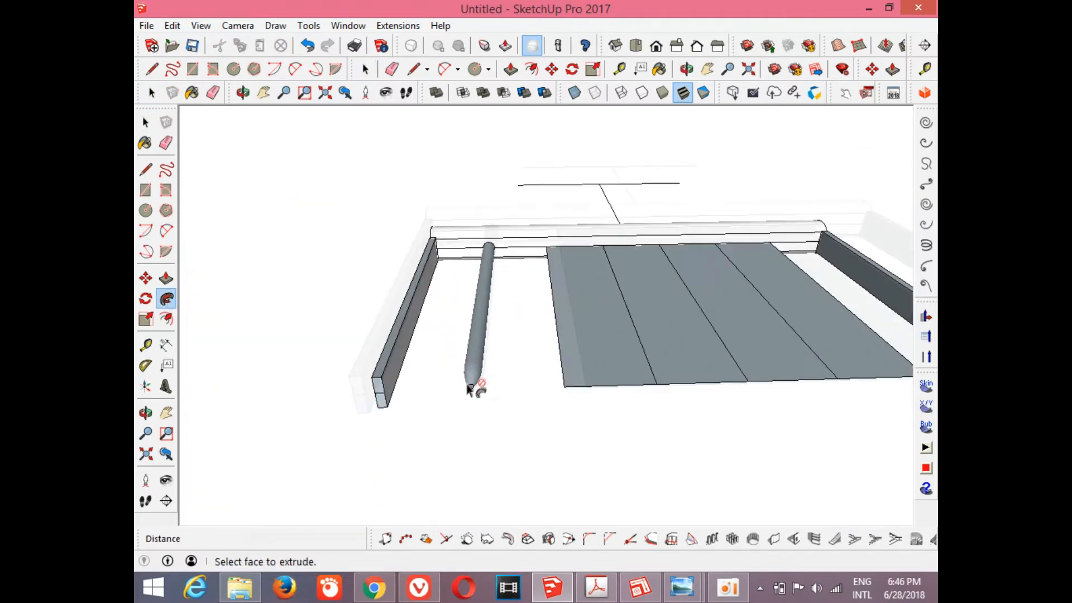
Close the tine's open tip by drawing a line across its rim, then delete that dividing line.
{"action": "scroll", "coordinate": [469, 385], "scroll_direction": "up", "scroll_amount": 10}
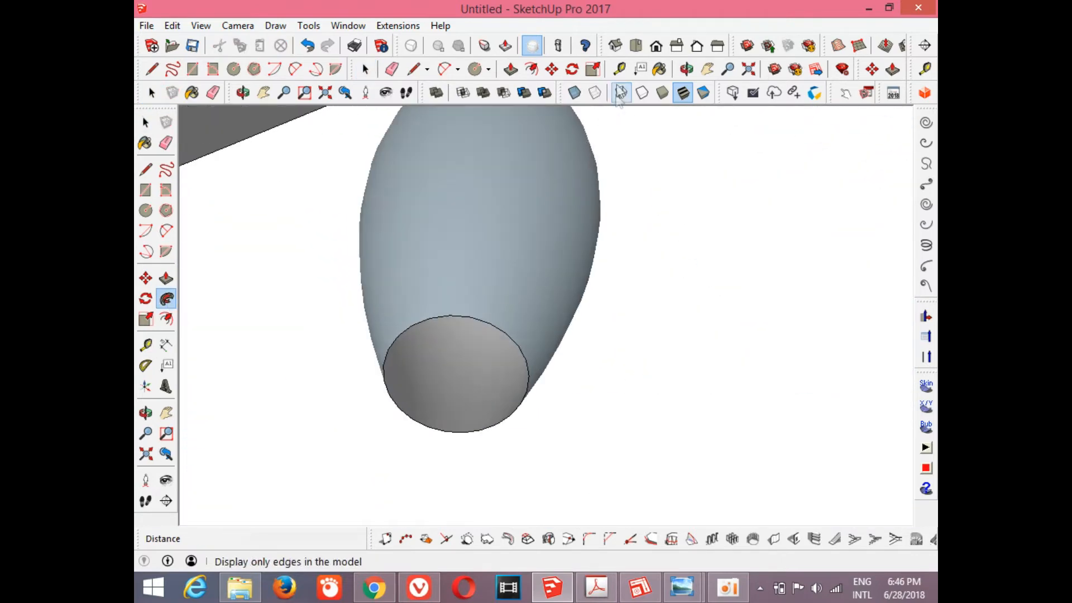
{"action": "left_click", "coordinate": [686, 69]}
{"action": "left_click_drag", "start_coordinate": [547, 290], "coordinate": [290, 190]}
{"action": "left_click", "coordinate": [414, 69]}
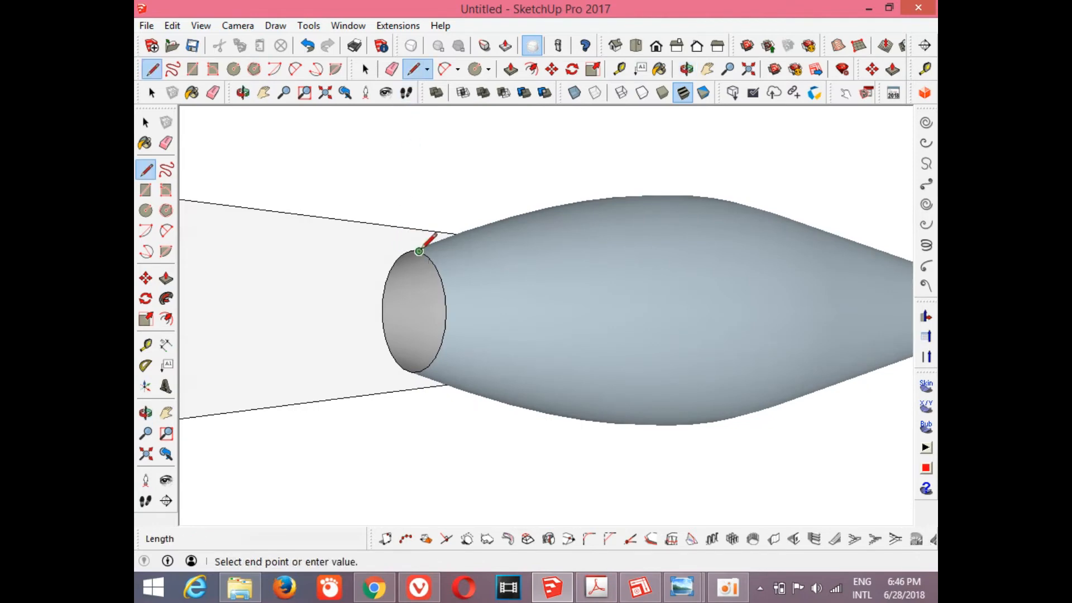
{"action": "left_click", "coordinate": [405, 369]}
{"action": "key", "text": "space"}
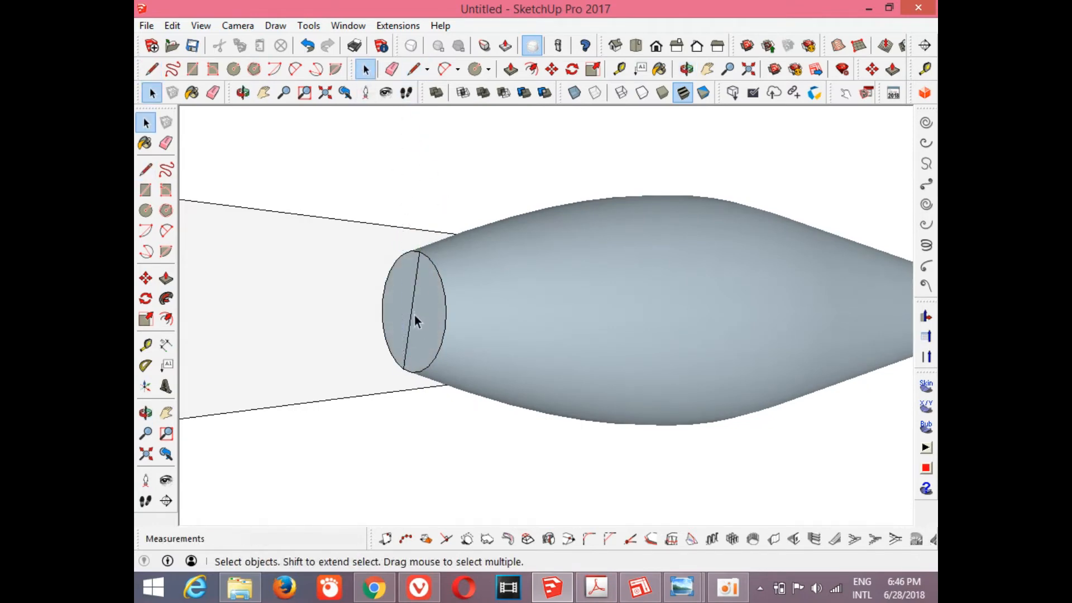
{"action": "left_click", "coordinate": [412, 314]}
{"action": "key", "text": "Delete"}
Select the complete round tine and make it a group.
{"action": "scroll", "coordinate": [421, 369], "scroll_direction": "down", "scroll_amount": 6}
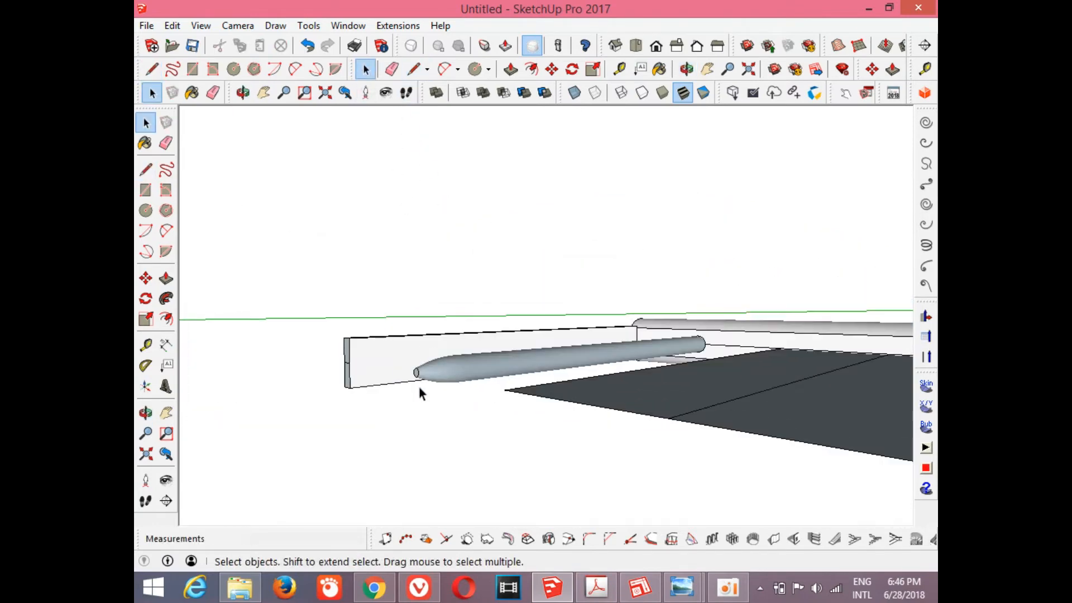
{"action": "left_click", "coordinate": [687, 70]}
{"action": "left_click_drag", "start_coordinate": [692, 252], "coordinate": [626, 505]}
{"action": "key", "text": "space"}
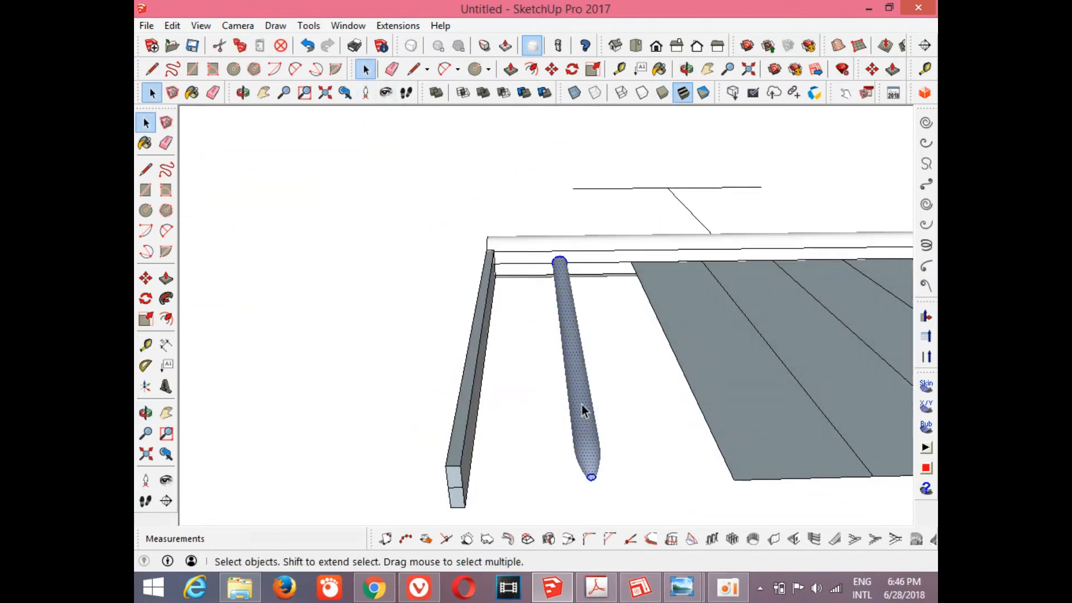
{"action": "right_click", "coordinate": [582, 404]}
{"action": "left_click", "coordinate": [628, 283]}
Delete the remaining plate panels and their leftover edges between the tine and the far side bar.
{"action": "scroll", "coordinate": [470, 315], "scroll_direction": "down", "scroll_amount": 6}
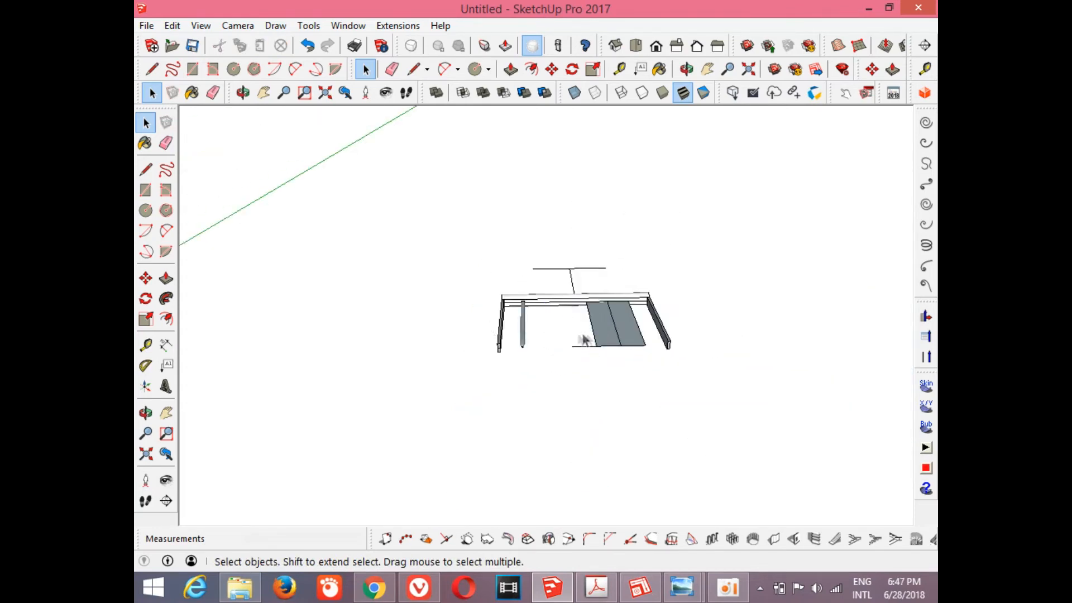
{"action": "left_click", "coordinate": [623, 341]}
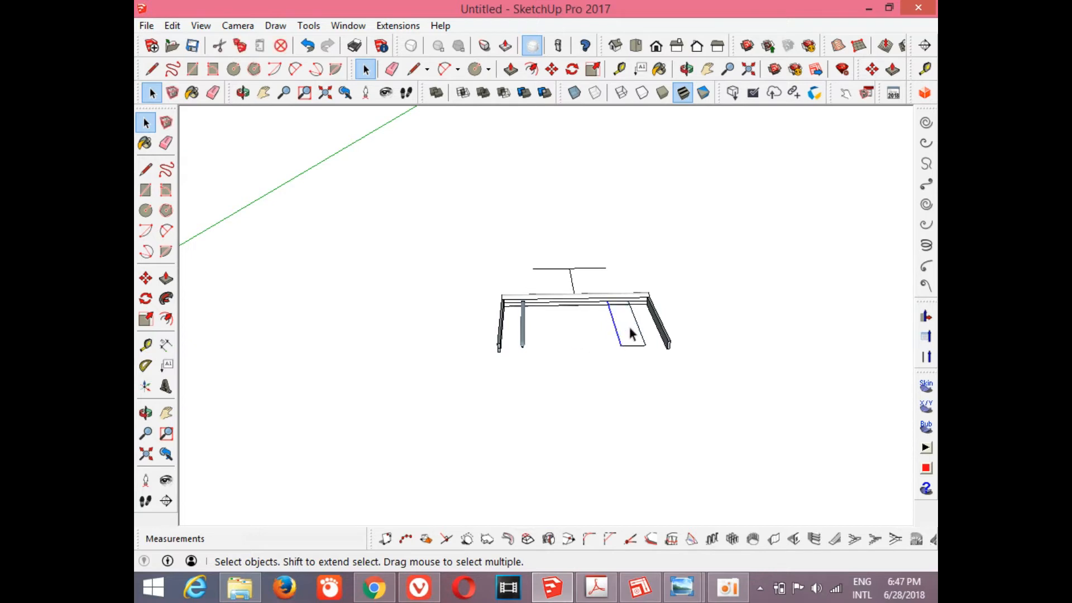
{"action": "key", "text": "Delete"}
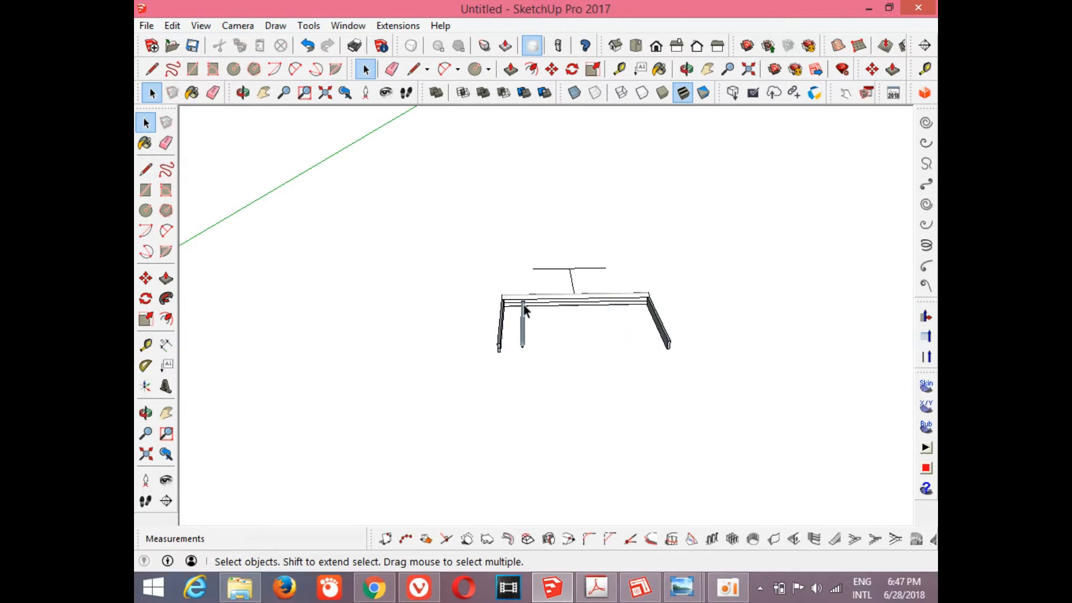
Copy the round tine 50 mm along the red axis and repeat the copy with *5 across the tube.
{"action": "left_click", "coordinate": [526, 319]}
{"action": "left_click", "coordinate": [552, 69]}
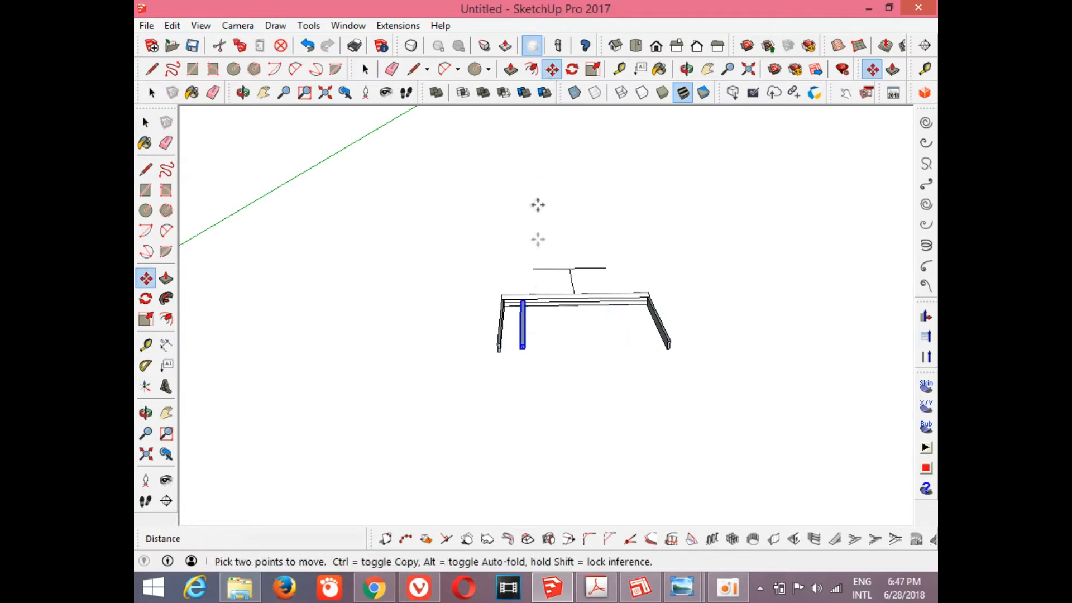
{"action": "key", "text": "ctrl"}
{"action": "left_click", "coordinate": [527, 326]}
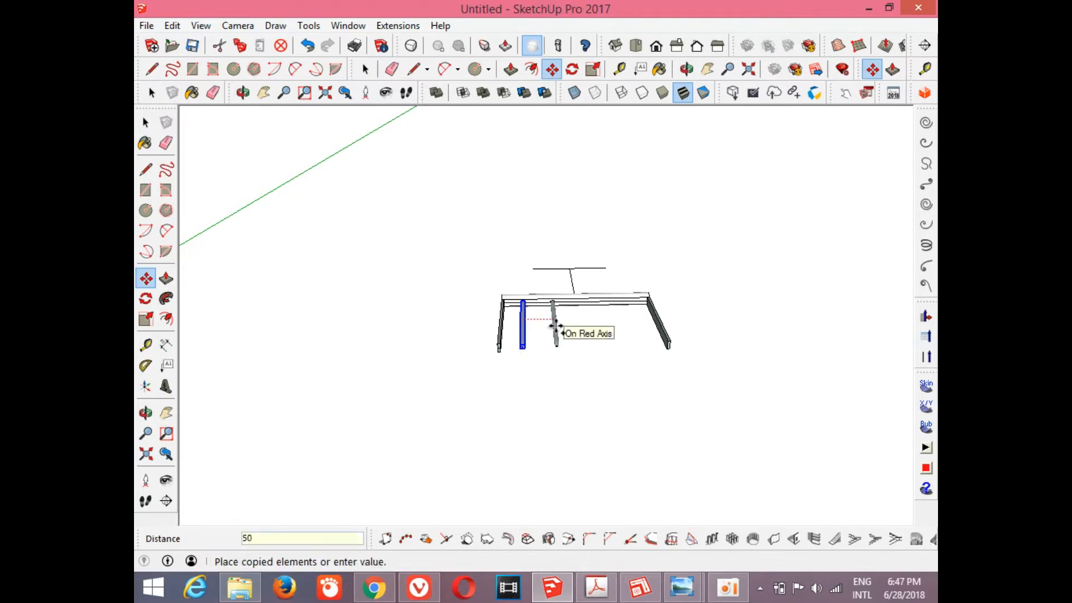
{"action": "type", "text": "50"}
{"action": "key", "text": "Return"}
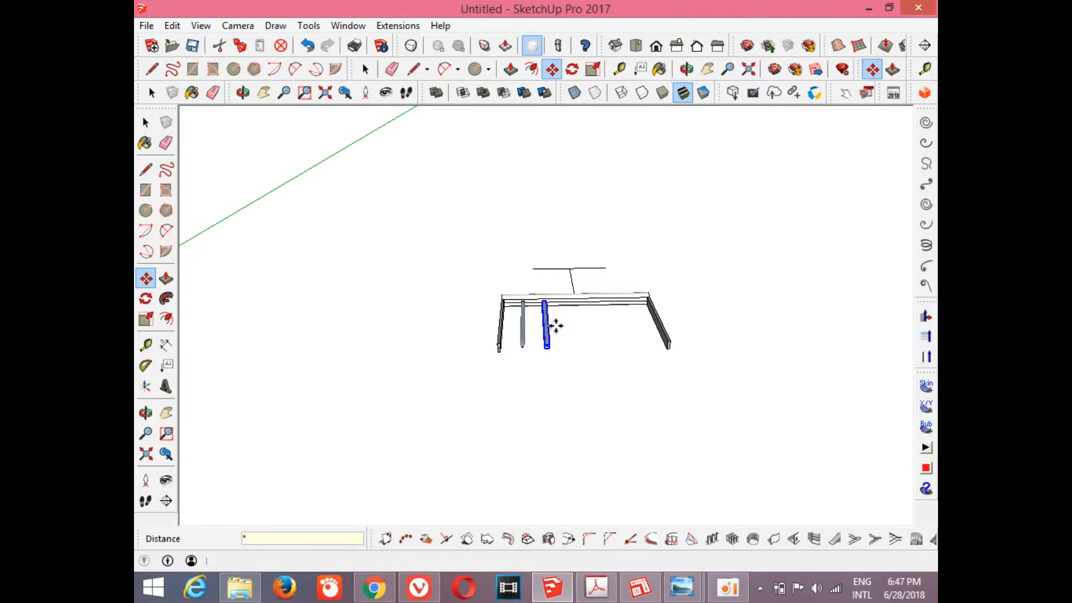
{"action": "key", "text": "Return"}
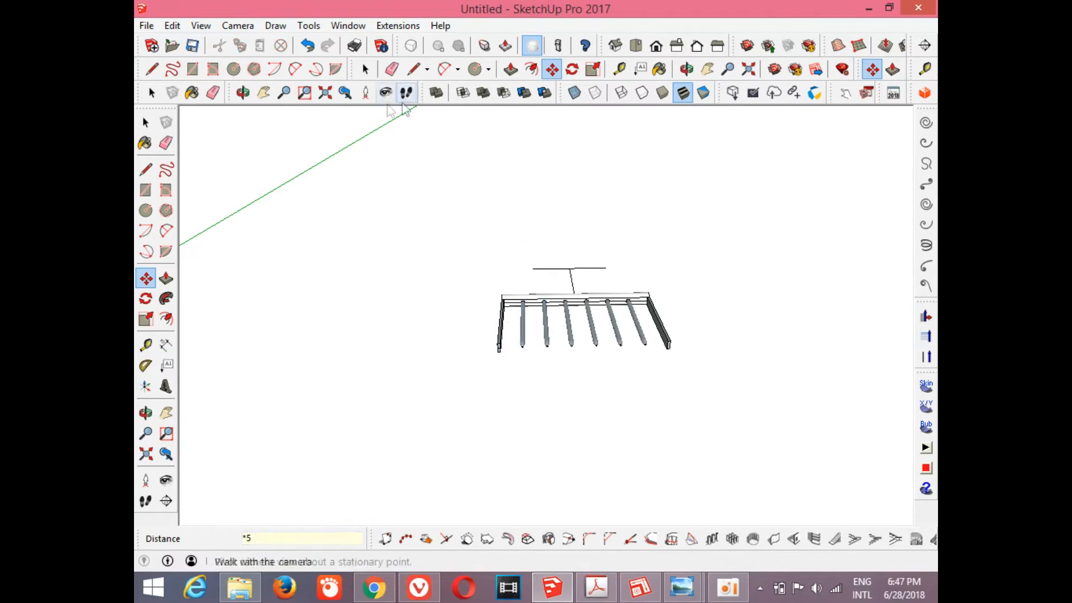
Delete the seam edges along the side bar's outer long face and across its end face.
{"action": "left_click", "coordinate": [370, 66]}
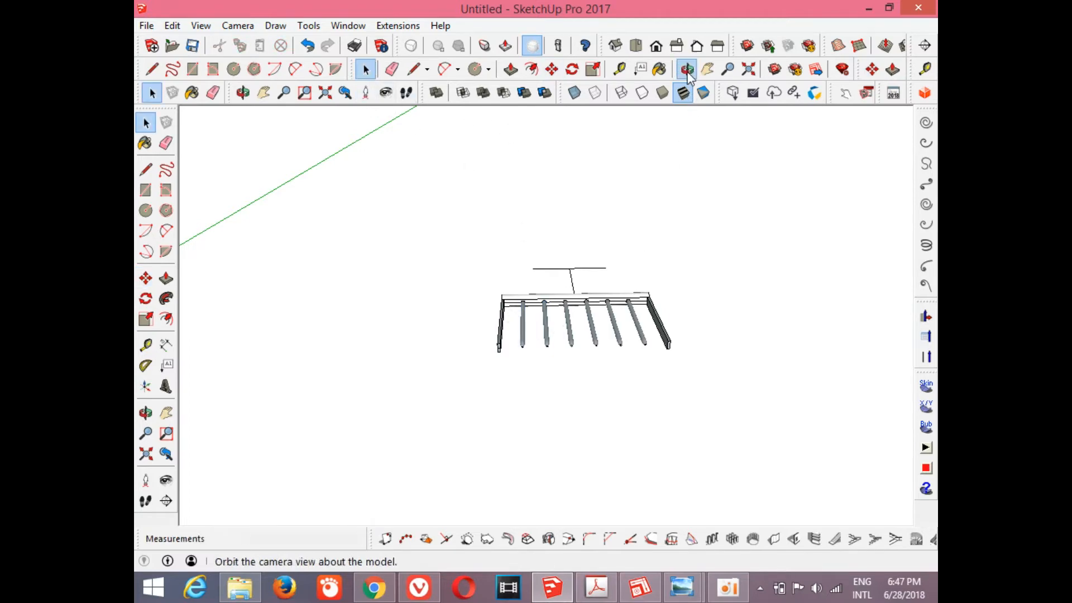
{"action": "left_click", "coordinate": [686, 69]}
{"action": "left_click_drag", "start_coordinate": [563, 228], "coordinate": [489, 347]}
{"action": "left_click", "coordinate": [360, 67]}
{"action": "left_click", "coordinate": [389, 327]}
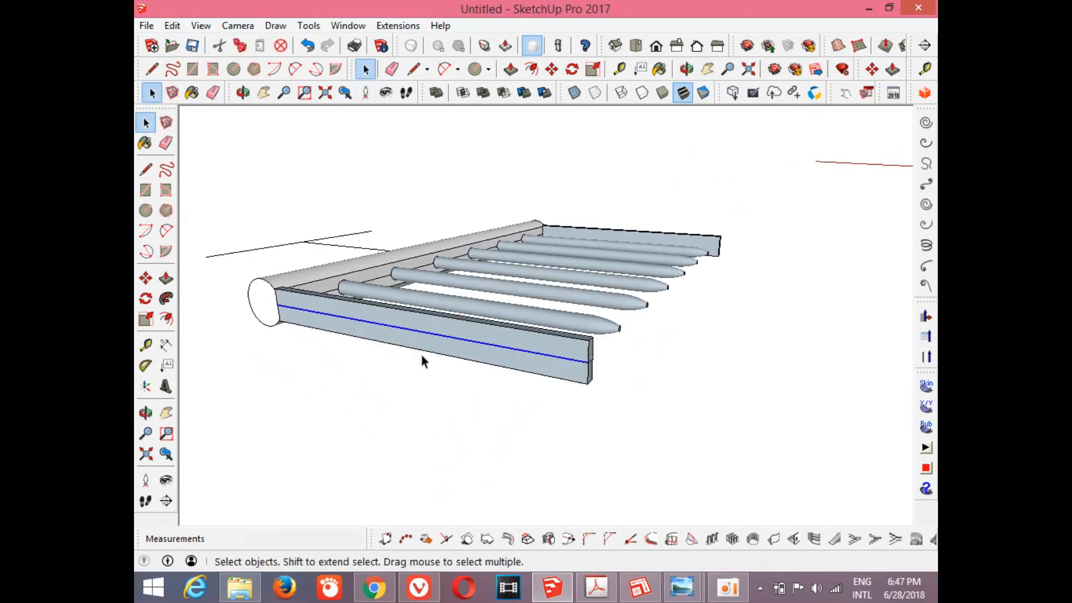
{"action": "left_click", "coordinate": [614, 368]}
{"action": "scroll", "coordinate": [614, 369], "scroll_direction": "up", "scroll_amount": 5}
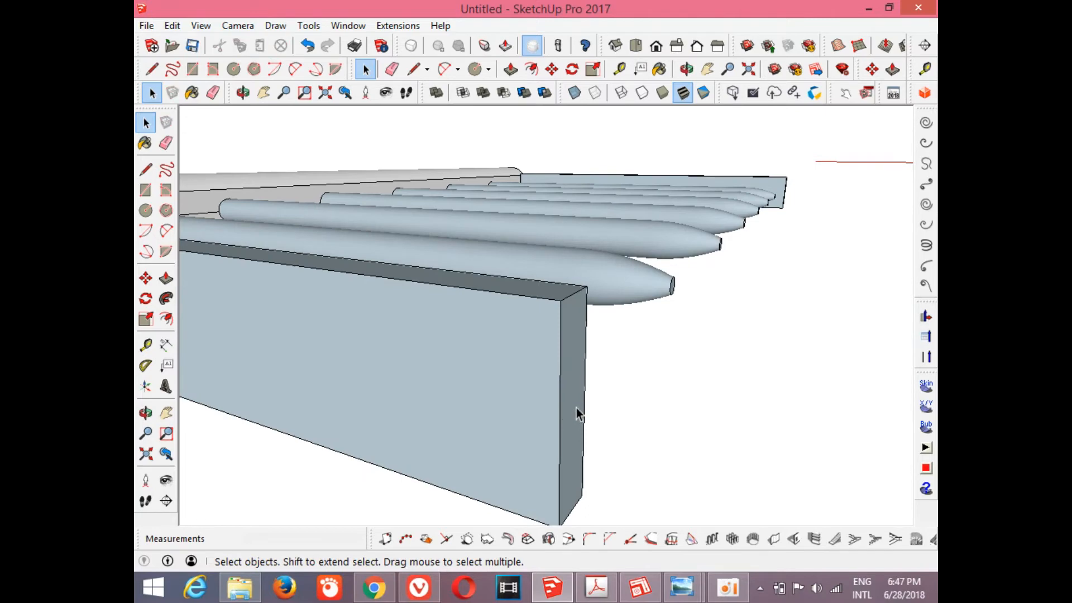
Draw a 6 mm radius circle centred on the vertical edge at the side bar's free end, in the inner face's plane.
{"action": "scroll", "coordinate": [578, 393], "scroll_direction": "down", "scroll_amount": 5}
{"action": "key", "text": "o"}
{"action": "left_click_drag", "start_coordinate": [605, 328], "coordinate": [324, 212]}
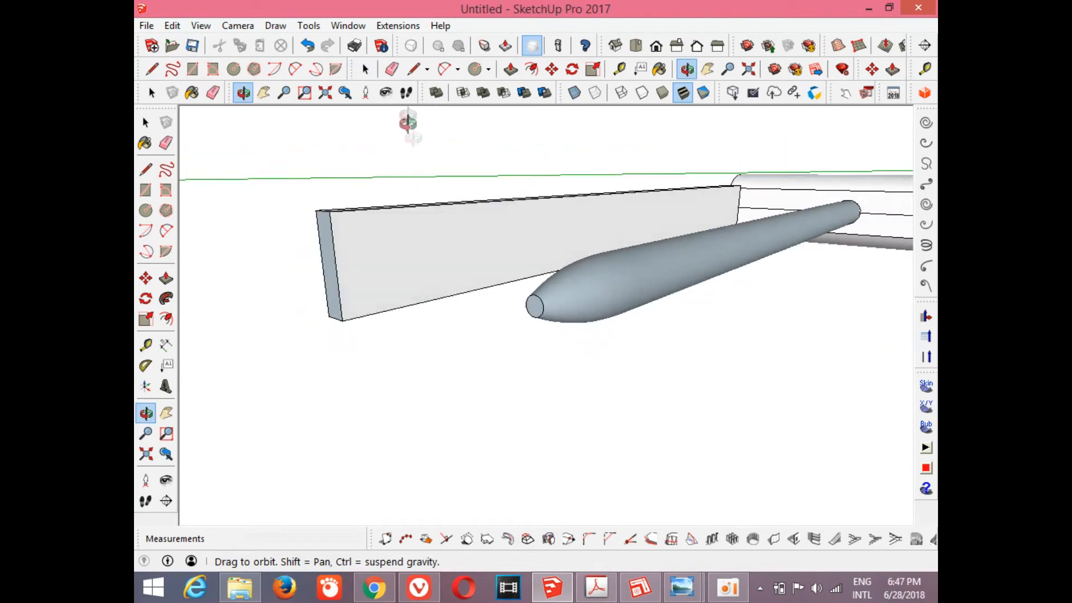
{"action": "left_click", "coordinate": [446, 70]}
{"action": "key", "text": "c"}
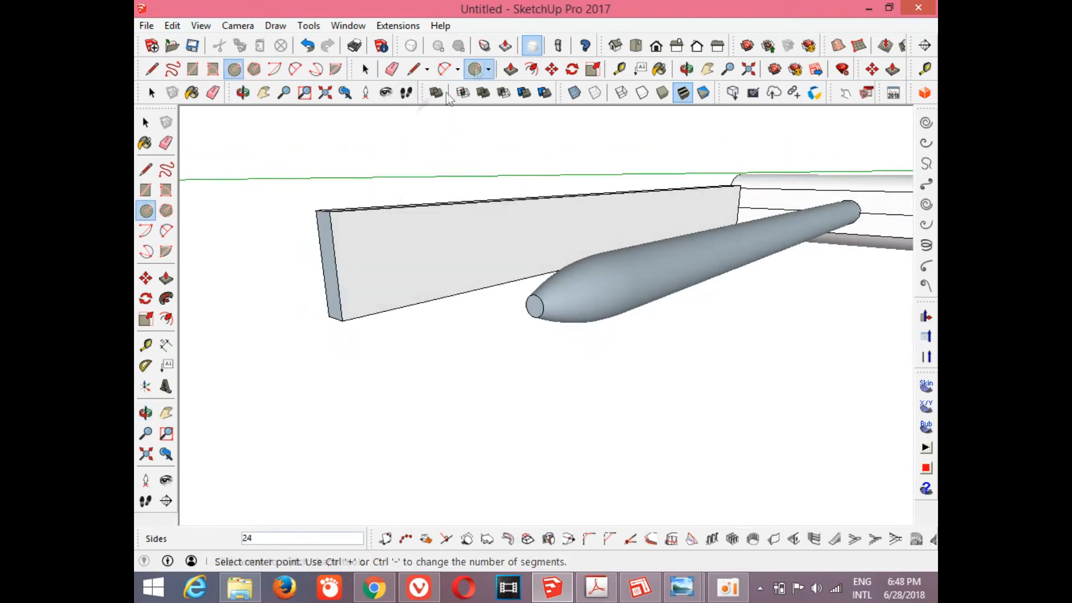
{"action": "left_click", "coordinate": [335, 267]}
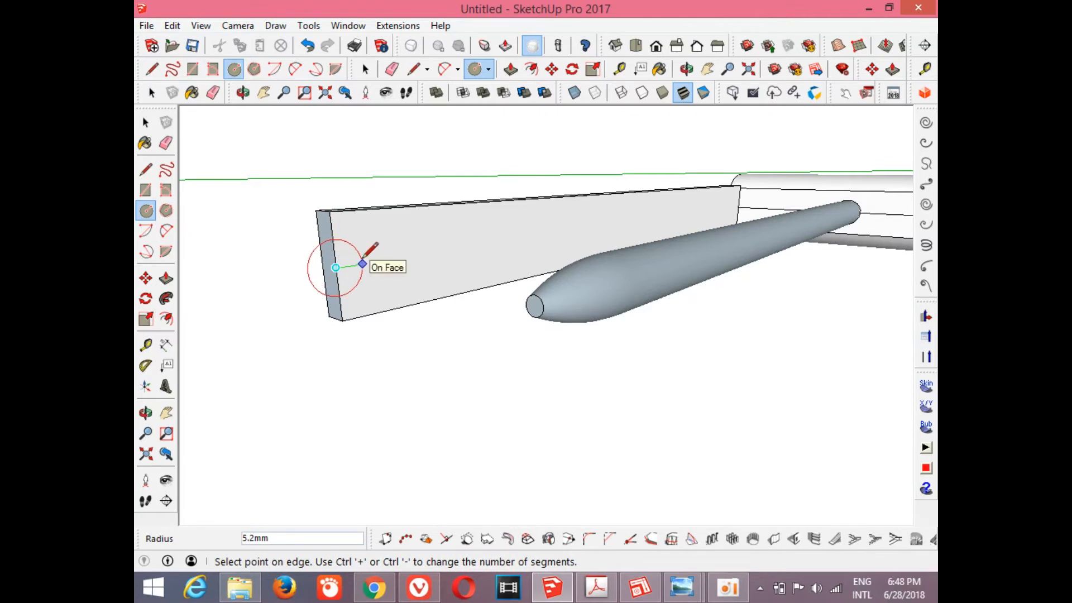
{"action": "type", "text": "6"}
{"action": "key", "text": "Return"}
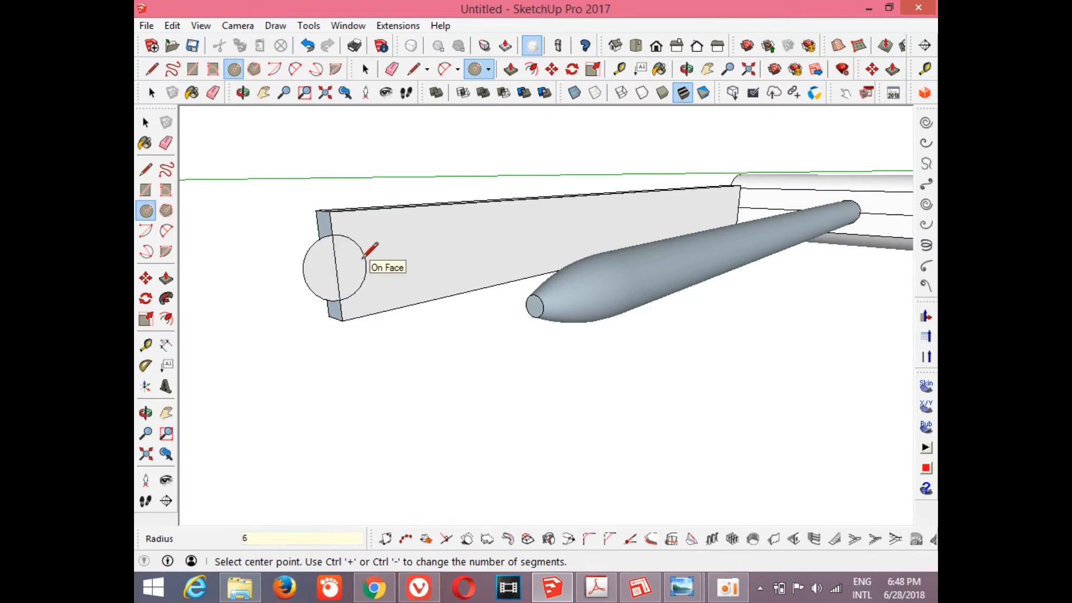
Extrude the inner half of the circle at the side bar's free end 345 mm across the frame to the opposite side bar.
{"action": "key", "text": "space"}
{"action": "left_click", "coordinate": [337, 272]}
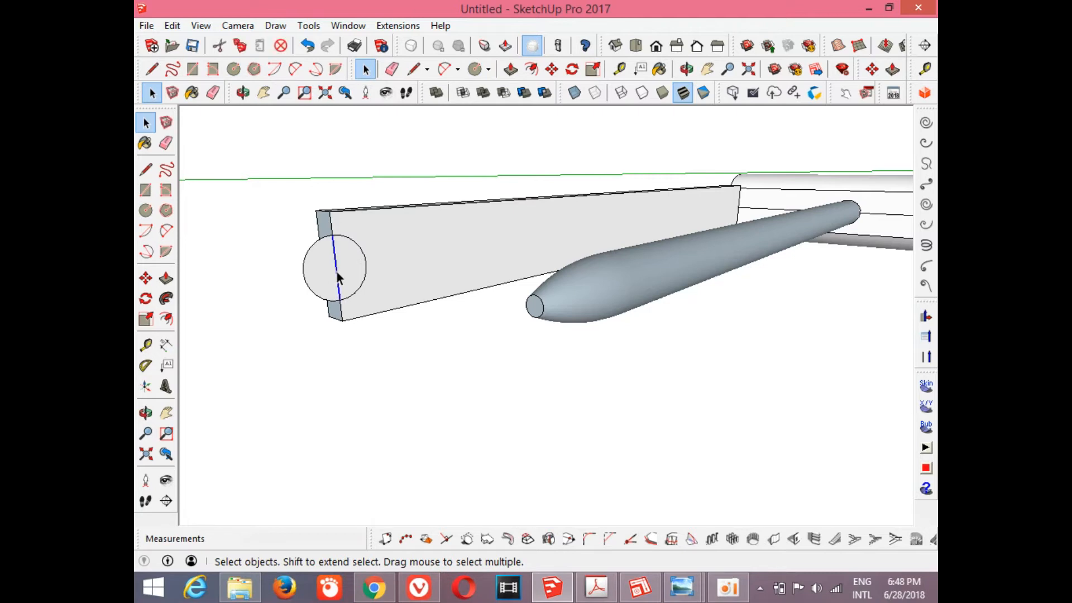
{"action": "key", "text": "Delete"}
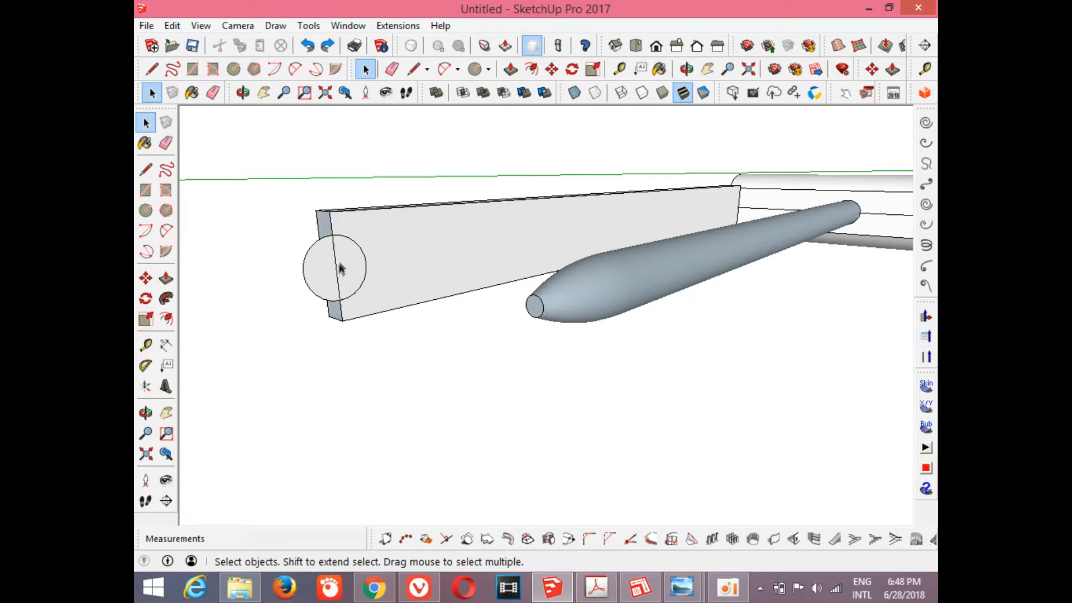
{"action": "left_click", "coordinate": [342, 267]}
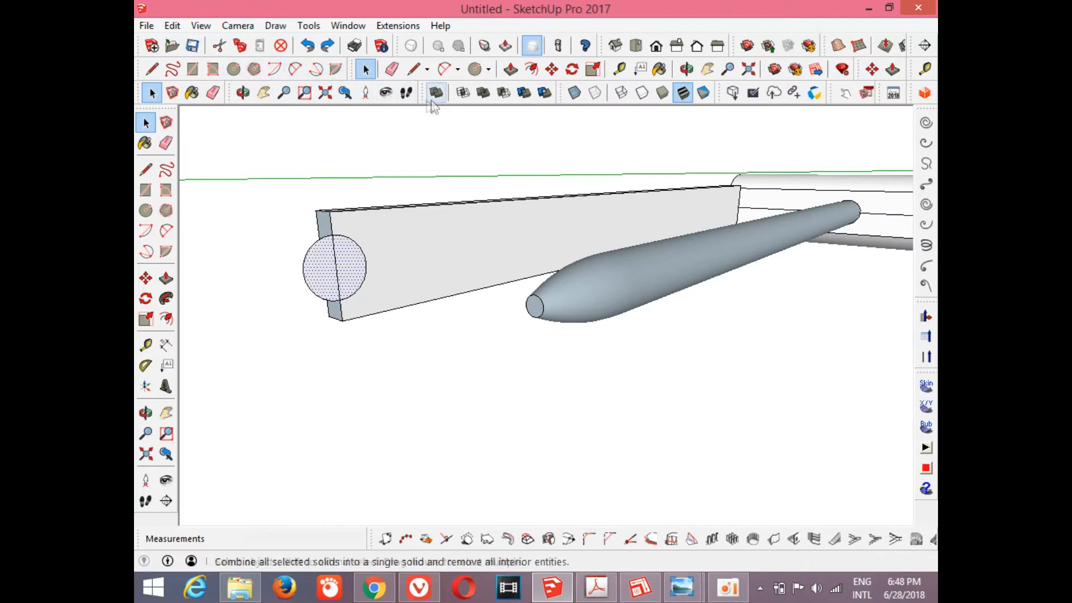
{"action": "left_click", "coordinate": [510, 69]}
{"action": "left_click", "coordinate": [349, 267]}
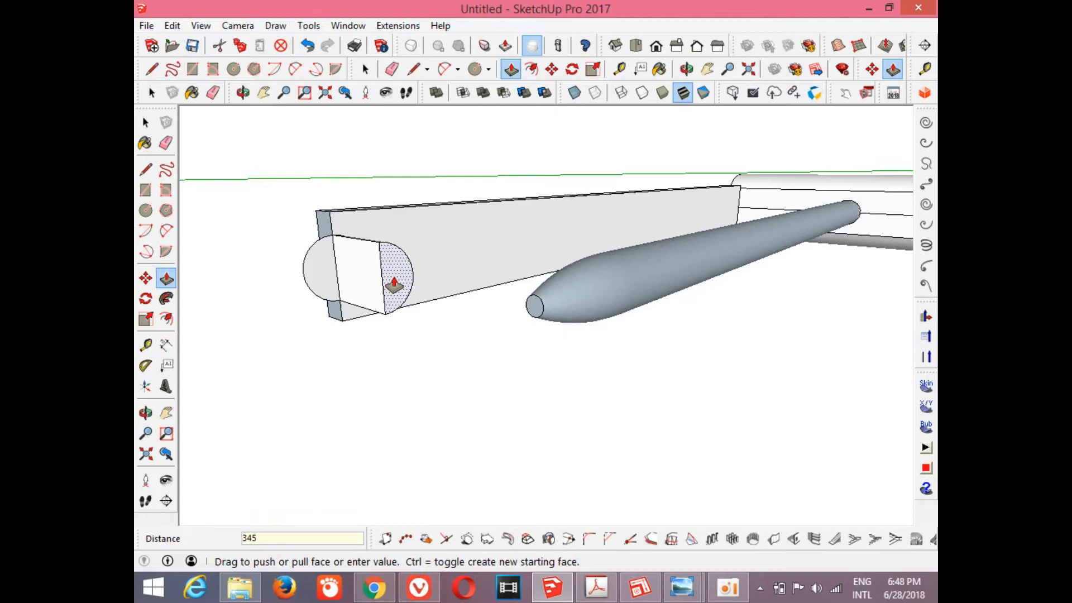
{"action": "key", "text": "Return"}
{"action": "scroll", "coordinate": [354, 282], "scroll_direction": "down", "scroll_amount": 6}
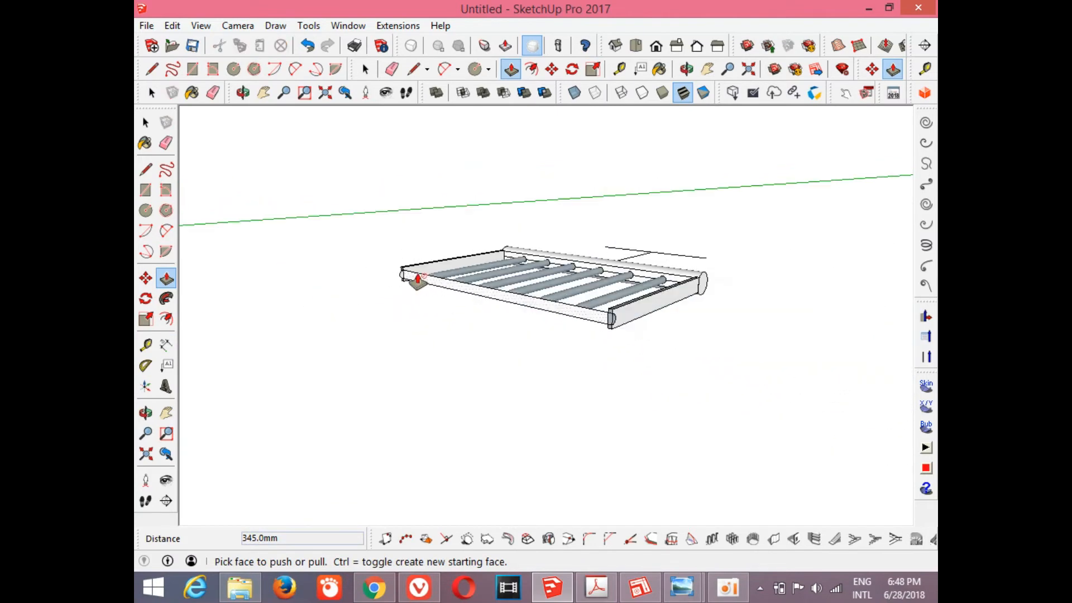
{"action": "scroll", "coordinate": [614, 299], "scroll_direction": "up", "scroll_amount": 6}
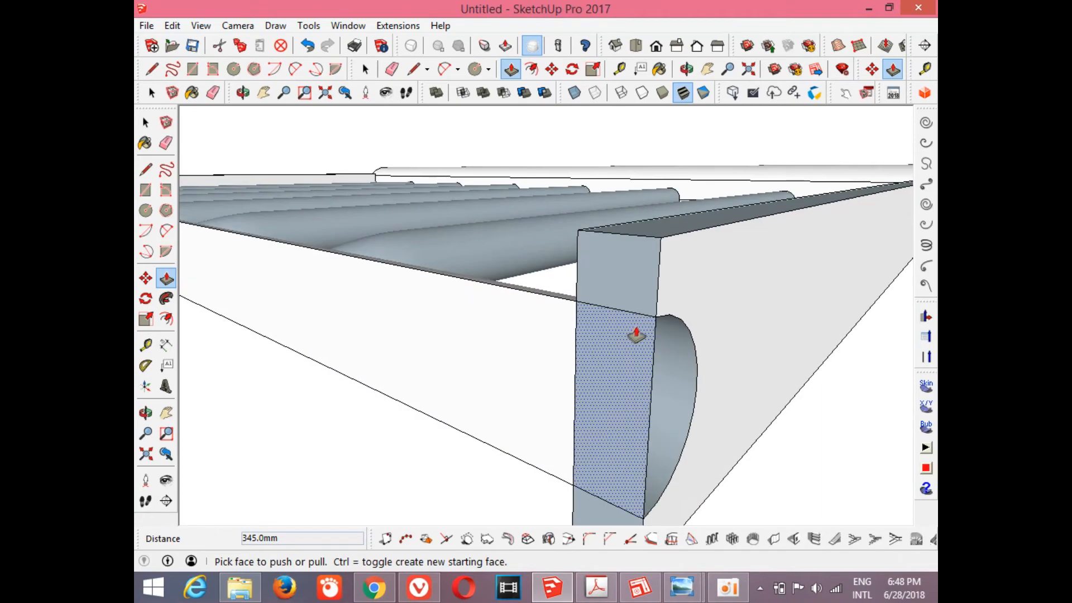
{"action": "scroll", "coordinate": [646, 322], "scroll_direction": "down", "scroll_amount": 6}
Extrude the outer half of the circle at the side bar's free end 340 mm along the front of the frame.
{"action": "left_click", "coordinate": [687, 73]}
{"action": "left_click_drag", "start_coordinate": [586, 235], "coordinate": [635, 356]}
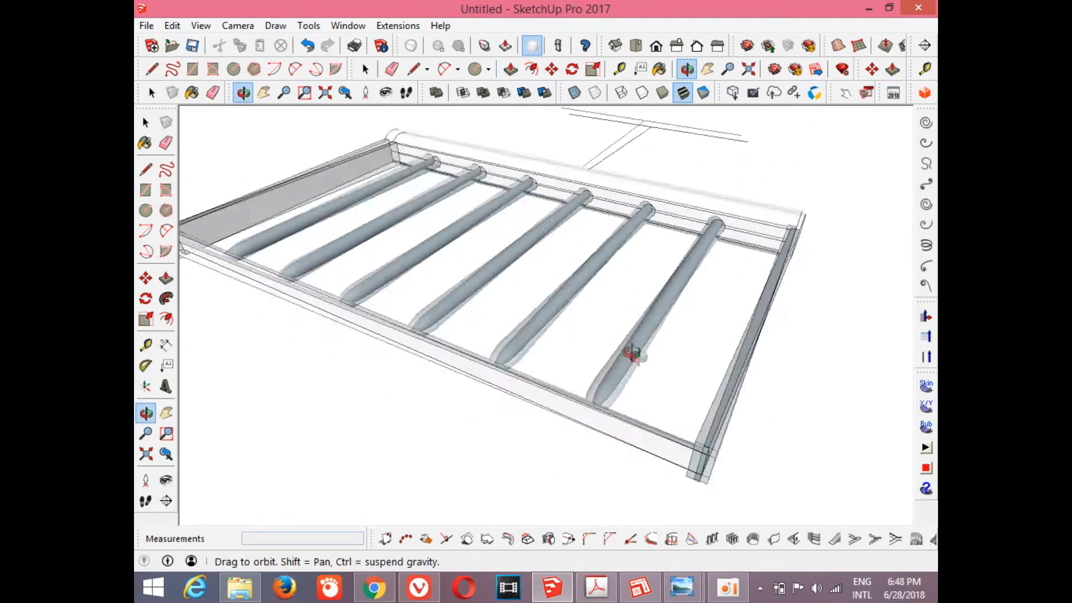
{"action": "scroll", "coordinate": [681, 305], "scroll_direction": "down", "scroll_amount": 5}
{"action": "left_click_drag", "start_coordinate": [735, 246], "coordinate": [625, 455]}
{"action": "scroll", "coordinate": [620, 368], "scroll_direction": "up", "scroll_amount": 4}
{"action": "left_click_drag", "start_coordinate": [620, 369], "coordinate": [593, 483]}
{"action": "scroll", "coordinate": [369, 361], "scroll_direction": "up", "scroll_amount": 2}
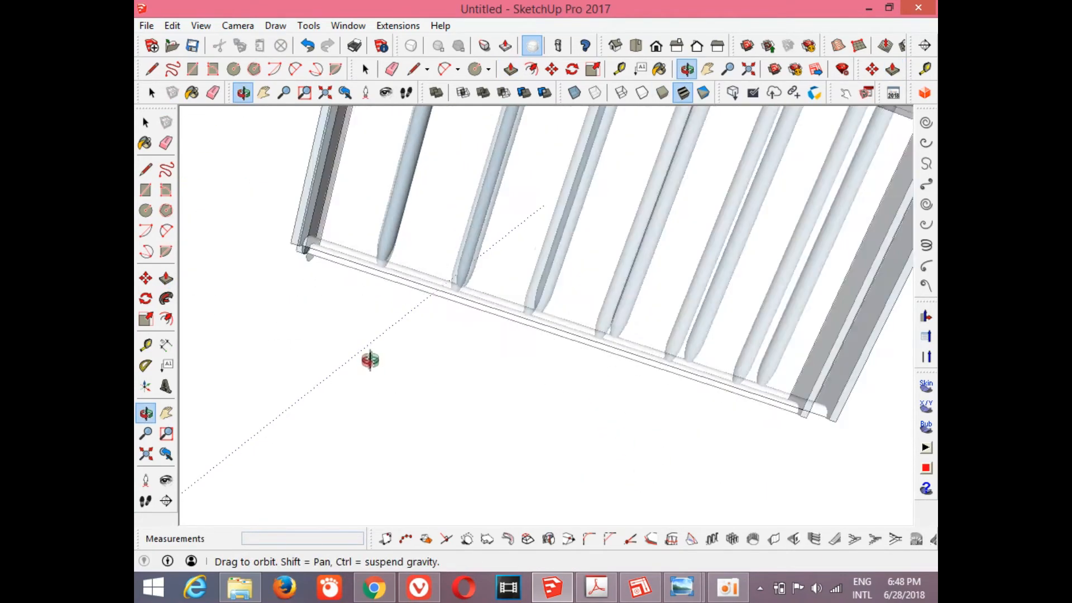
{"action": "left_click_drag", "start_coordinate": [368, 361], "coordinate": [513, 127]}
{"action": "scroll", "coordinate": [385, 282], "scroll_direction": "up", "scroll_amount": 3}
{"action": "left_click", "coordinate": [365, 71]}
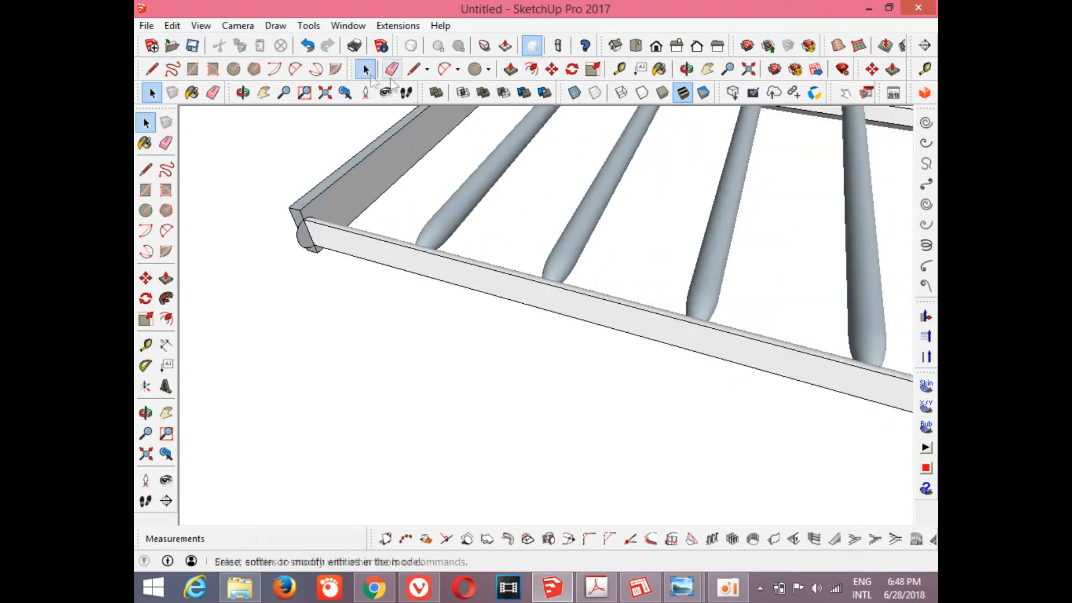
{"action": "left_click", "coordinate": [509, 69]}
{"action": "left_click_drag", "start_coordinate": [306, 235], "coordinate": [389, 274]}
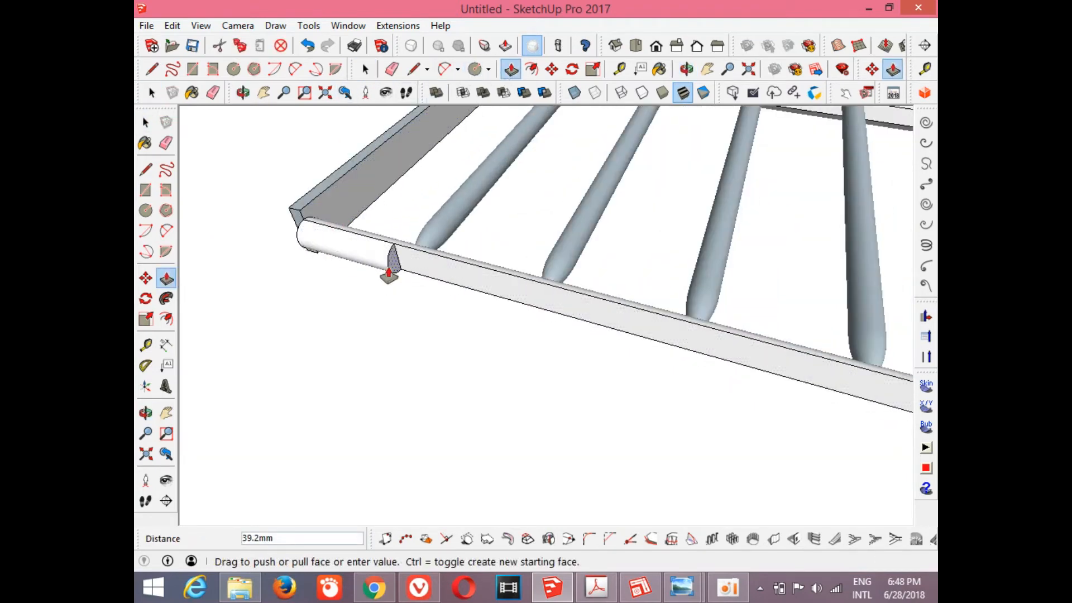
{"action": "key", "text": "Return"}
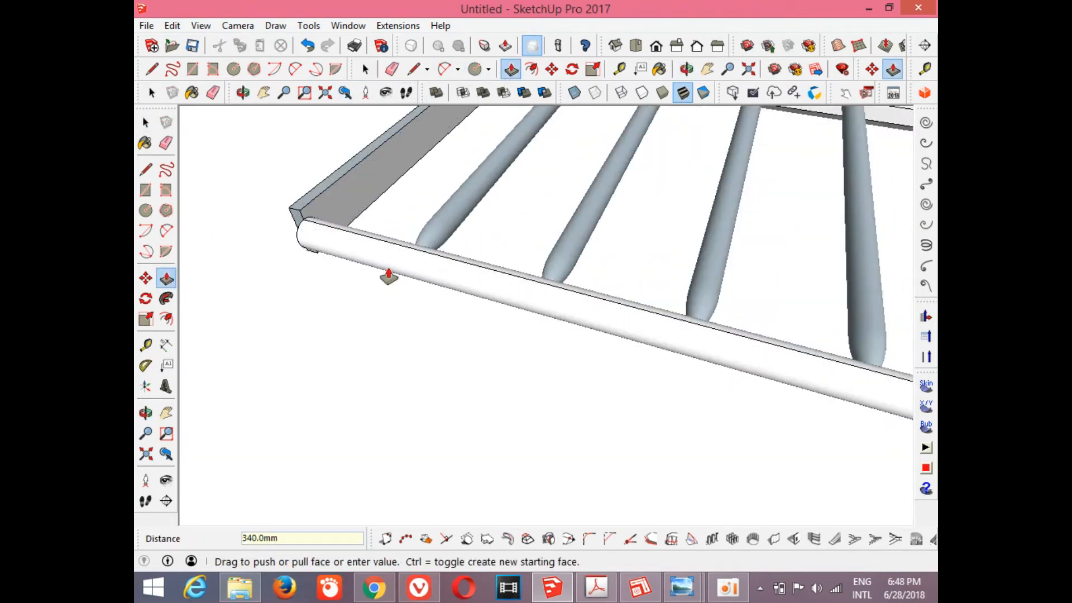
Extend the front tube's outer half-round end 5 mm to the opposite side bar's outer face.
{"action": "scroll", "coordinate": [389, 274], "scroll_direction": "down", "scroll_amount": 5}
{"action": "scroll", "coordinate": [631, 349], "scroll_direction": "up", "scroll_amount": 6}
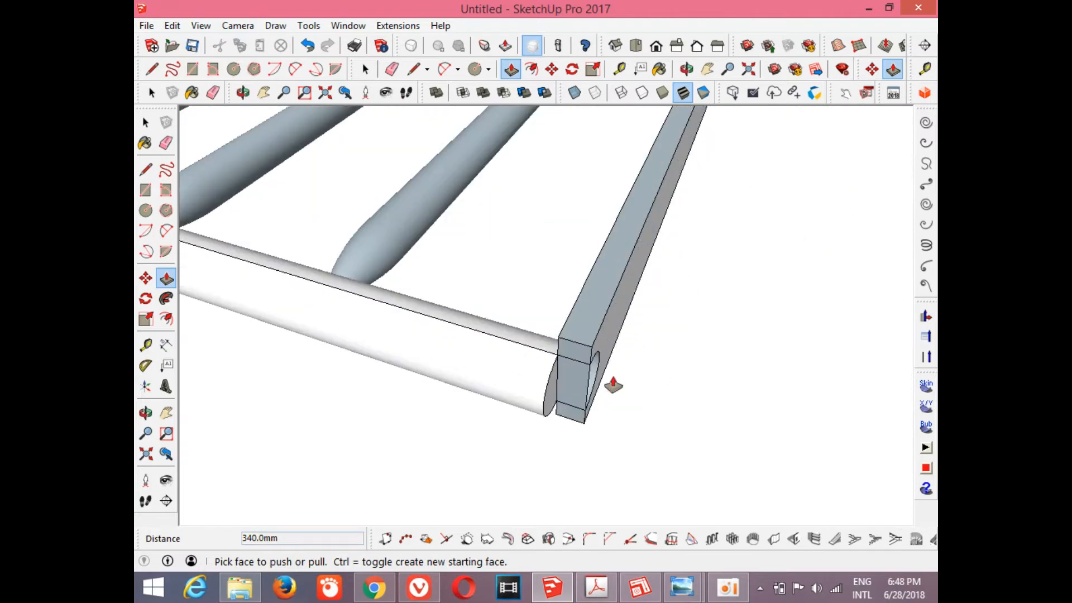
{"action": "type", "text": "345"}
{"action": "key", "text": "Return"}
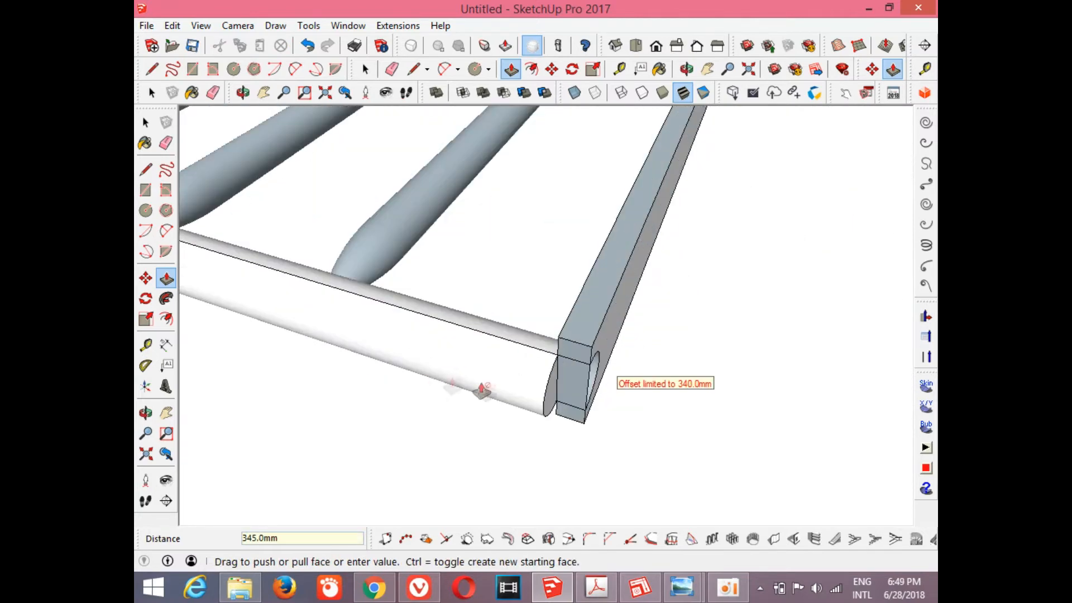
{"action": "left_click_drag", "start_coordinate": [554, 400], "coordinate": [587, 413]}
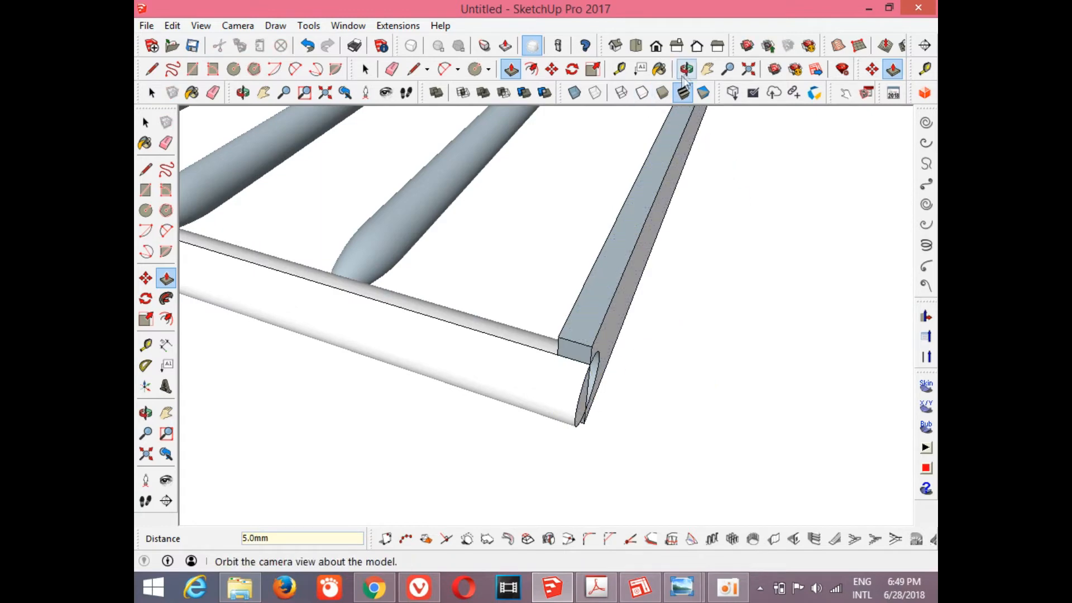
Close the half-round recess at the front tube's end by drawing a 6 mm line from the circle's centre to its rim.
{"action": "middle_click_drag", "start_coordinate": [581, 354], "coordinate": [463, 223]}
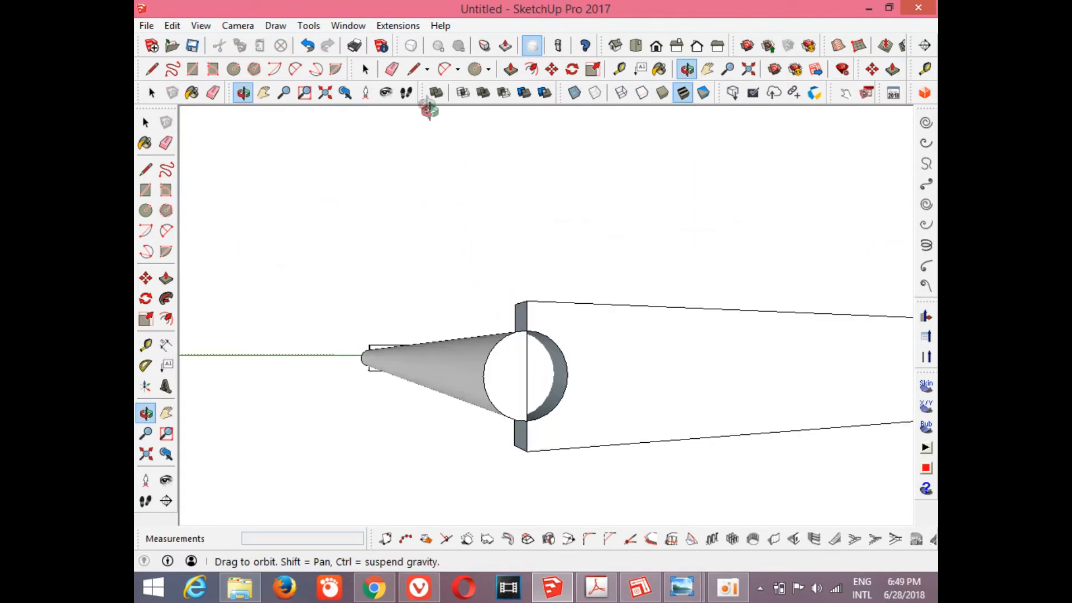
{"action": "left_click", "coordinate": [413, 69]}
{"action": "left_click", "coordinate": [526, 375]}
{"action": "left_click", "coordinate": [567, 374]}
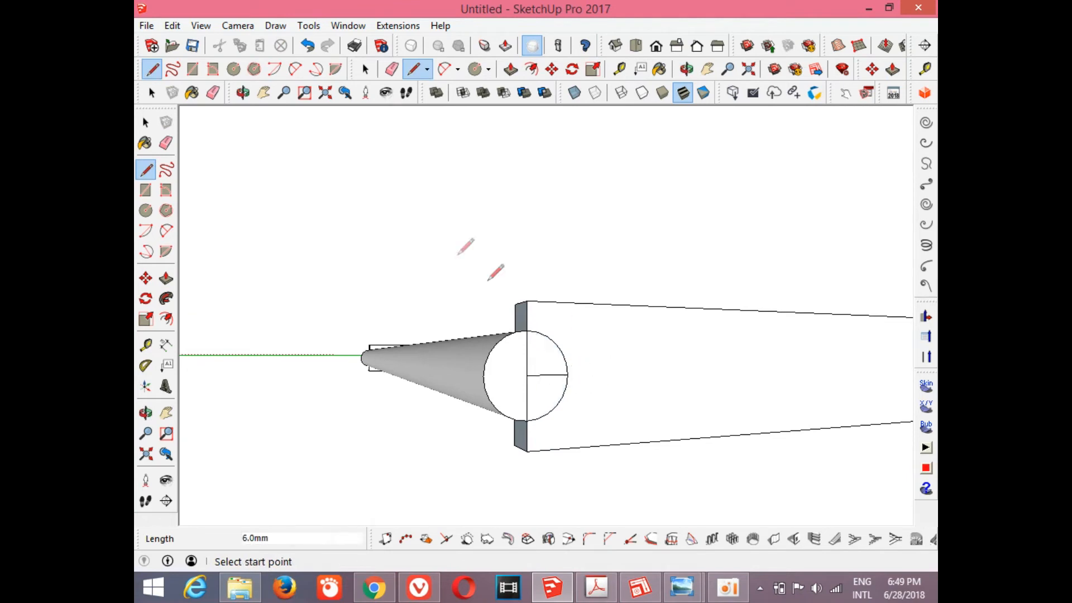
Delete the radius line and both halves of the vertical dividing edge inside the front tube's circular end.
{"action": "key", "text": "space"}
{"action": "left_click", "coordinate": [532, 383]}
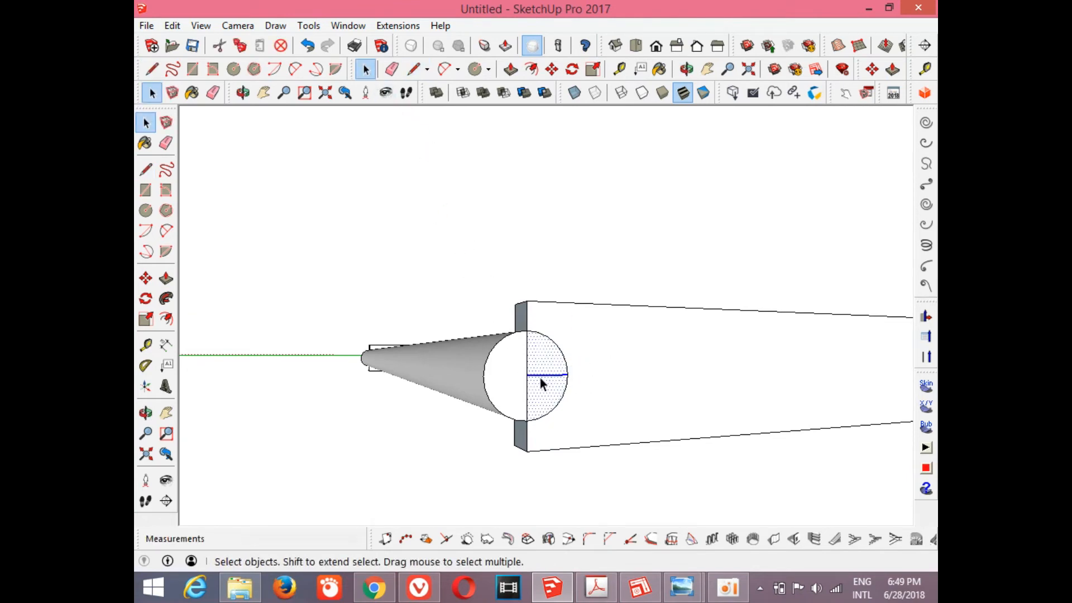
{"action": "left_click", "coordinate": [528, 383]}
{"action": "key", "text": "Delete"}
{"action": "left_click", "coordinate": [542, 375]}
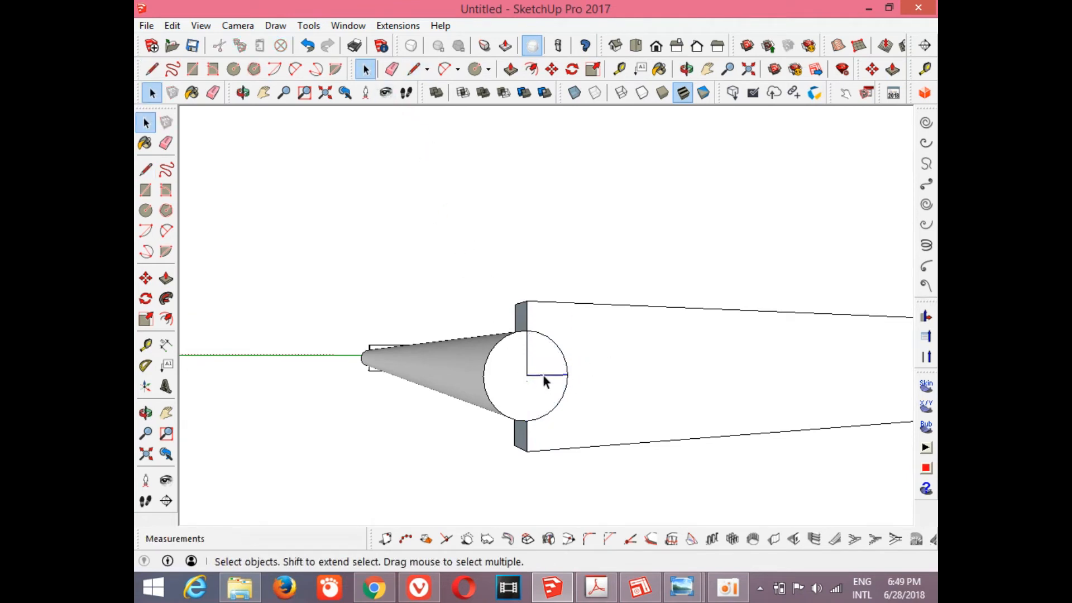
{"action": "key", "text": "Delete"}
{"action": "left_click", "coordinate": [528, 357]}
{"action": "key", "text": "Delete"}
Extrude the half-round face at the front tube's other end 5 mm across the side bar's end.
{"action": "middle_click_drag", "start_coordinate": [529, 354], "coordinate": [661, 261]}
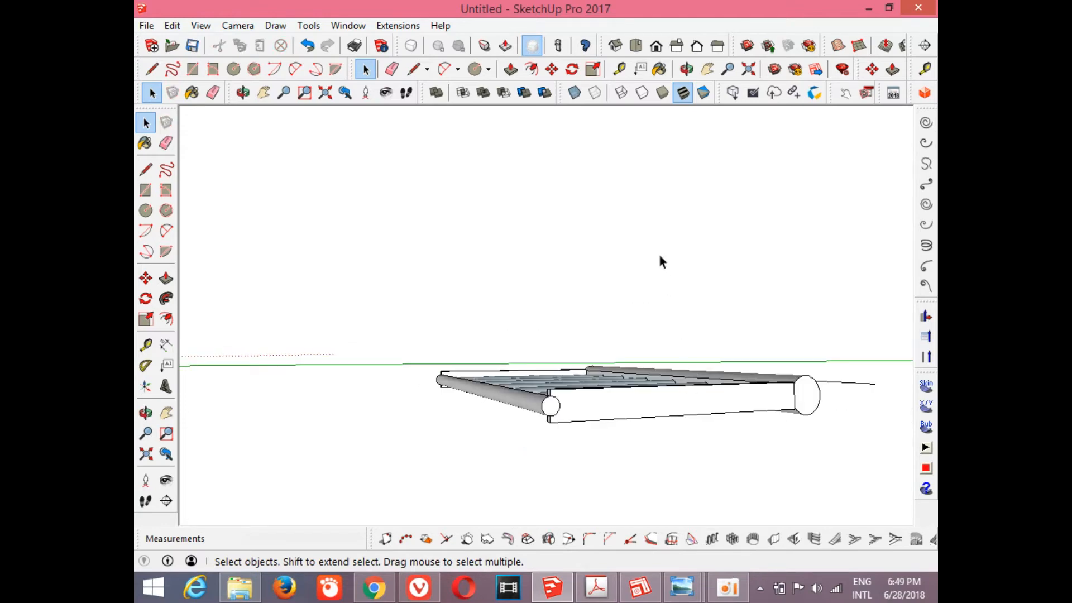
{"action": "left_click", "coordinate": [686, 69]}
{"action": "left_click_drag", "start_coordinate": [642, 402], "coordinate": [436, 430]}
{"action": "left_click", "coordinate": [510, 68]}
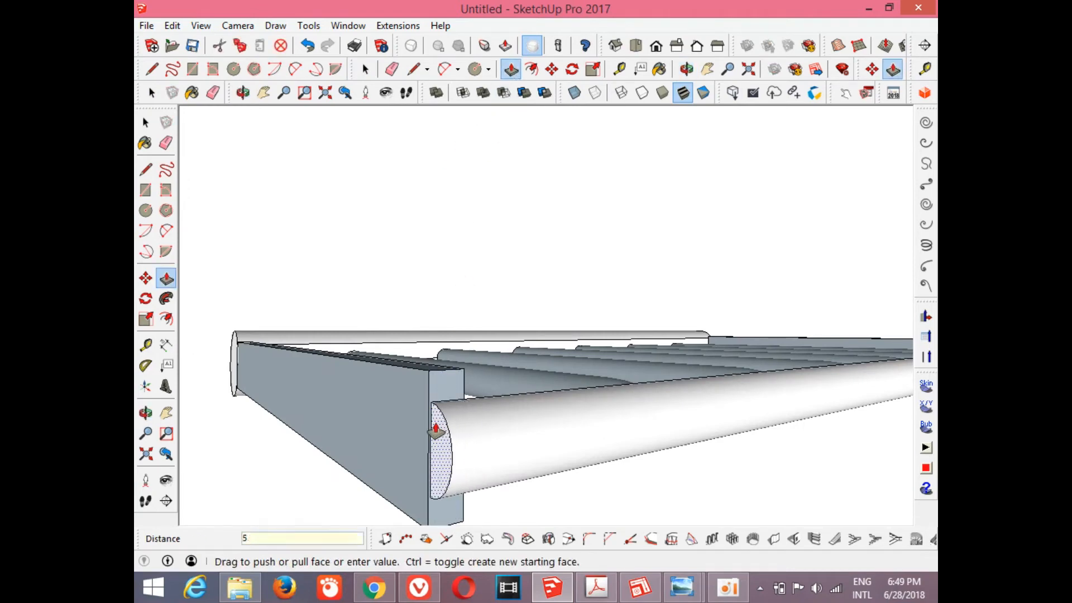
{"action": "key", "text": "Return"}
Paint the large rear tube dark red with Color A08.
{"action": "scroll", "coordinate": [525, 347], "scroll_direction": "down", "scroll_amount": 5}
{"action": "left_click", "coordinate": [686, 69]}
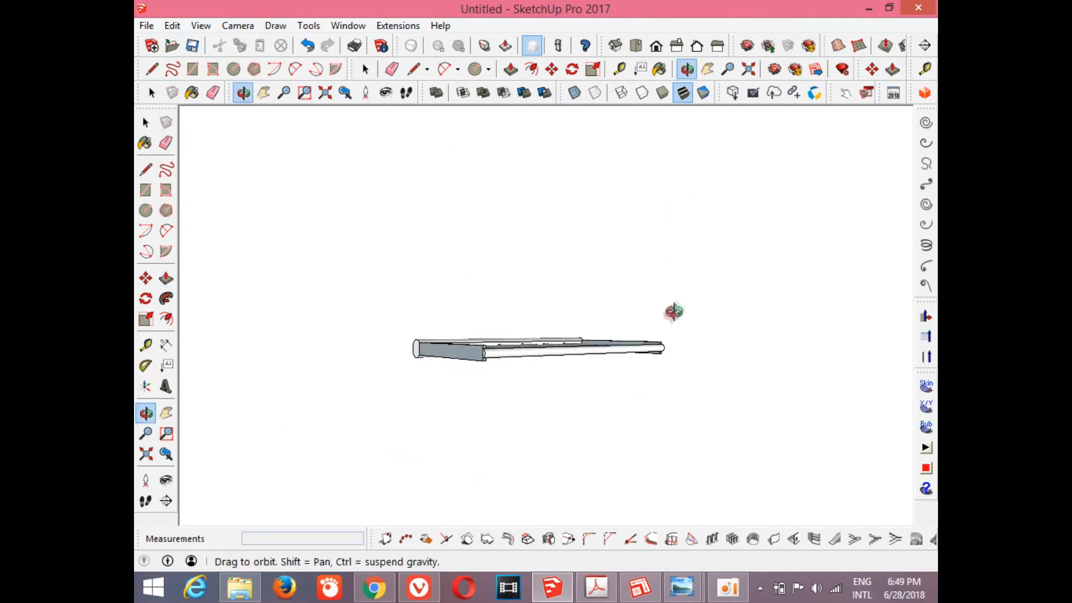
{"action": "left_click_drag", "start_coordinate": [673, 311], "coordinate": [581, 211]}
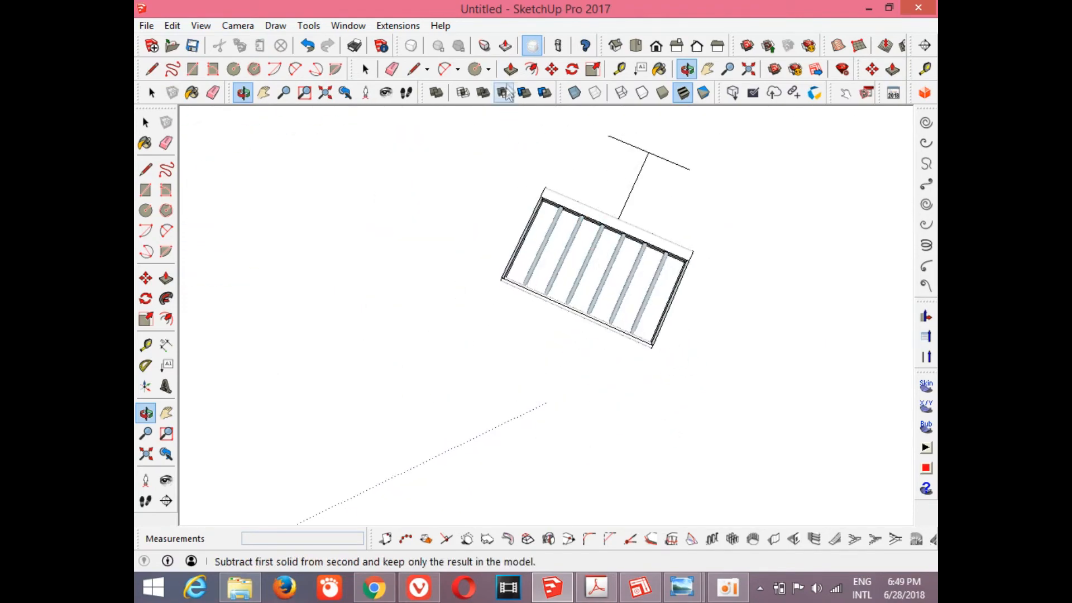
{"action": "left_click", "coordinate": [192, 93]}
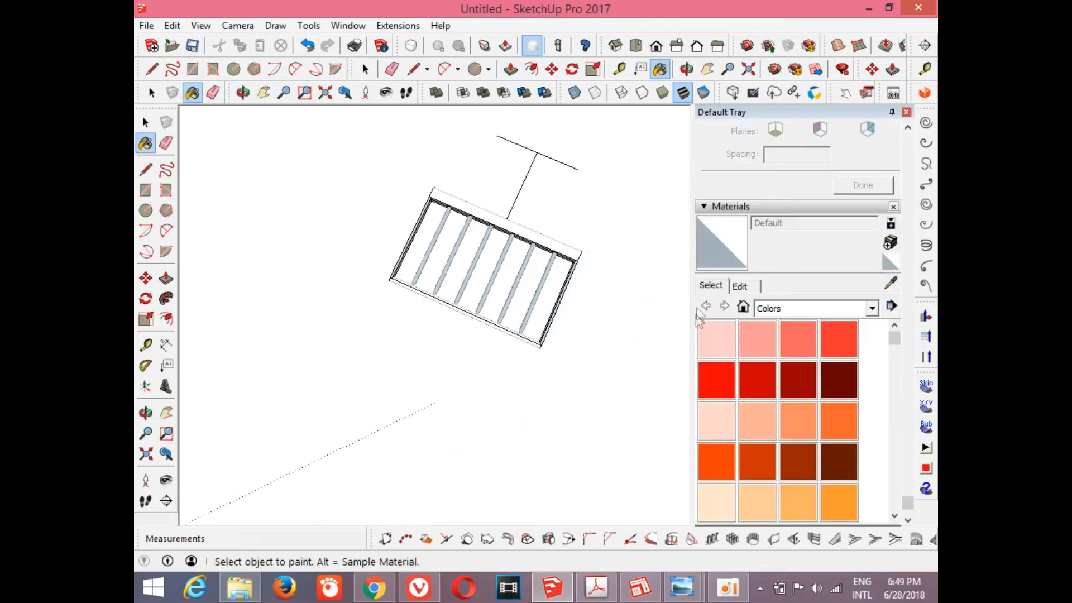
{"action": "left_click", "coordinate": [832, 389]}
{"action": "left_click", "coordinate": [534, 232]}
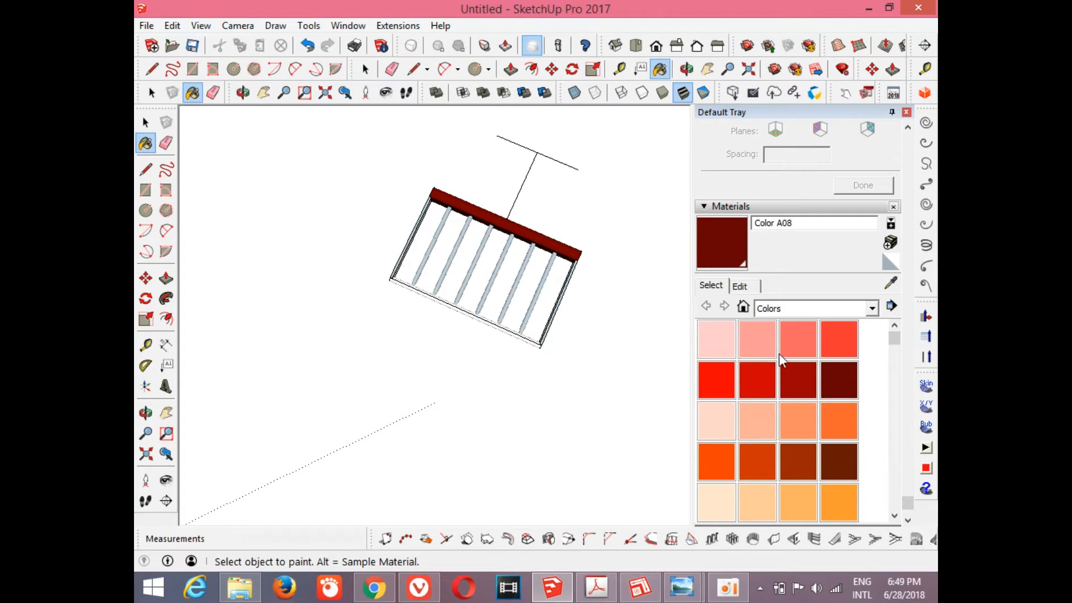
Paint the round tines pale lavender with Color I01.
{"action": "scroll", "coordinate": [779, 357], "scroll_direction": "down", "scroll_amount": 10}
{"action": "left_click", "coordinate": [716, 427]}
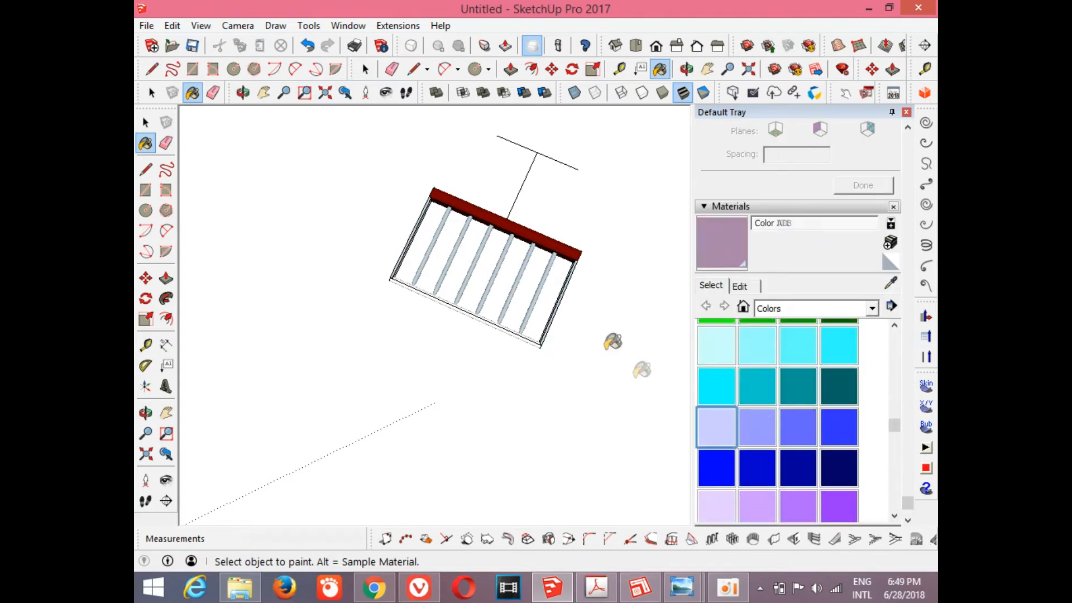
{"action": "left_click", "coordinate": [527, 284]}
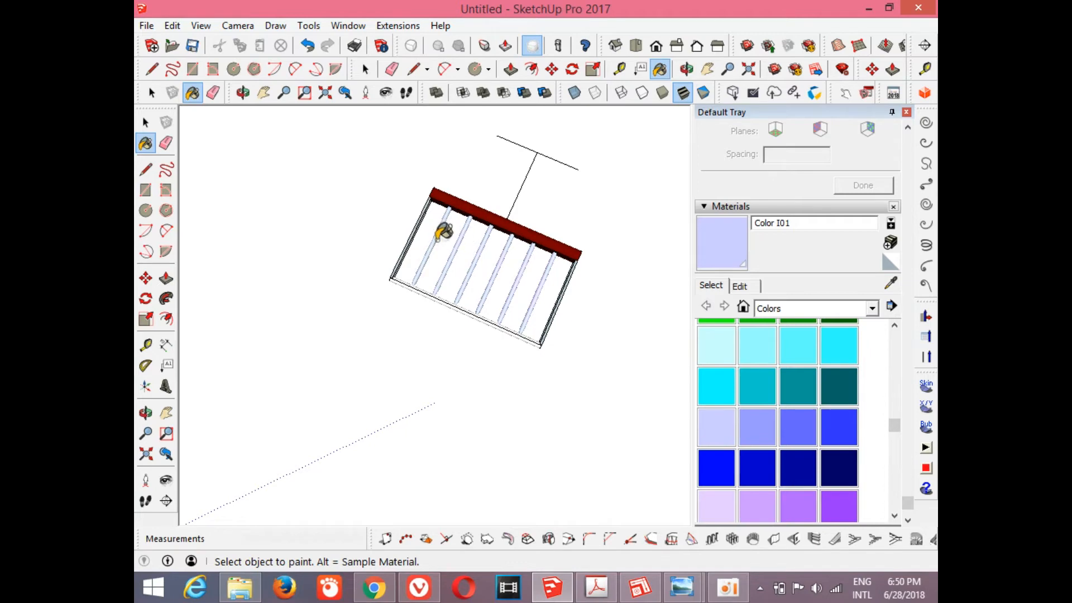
Paint the front tube pink with Color L05.
{"action": "scroll", "coordinate": [789, 438], "scroll_direction": "down", "scroll_amount": 10}
{"action": "left_click", "coordinate": [716, 338]}
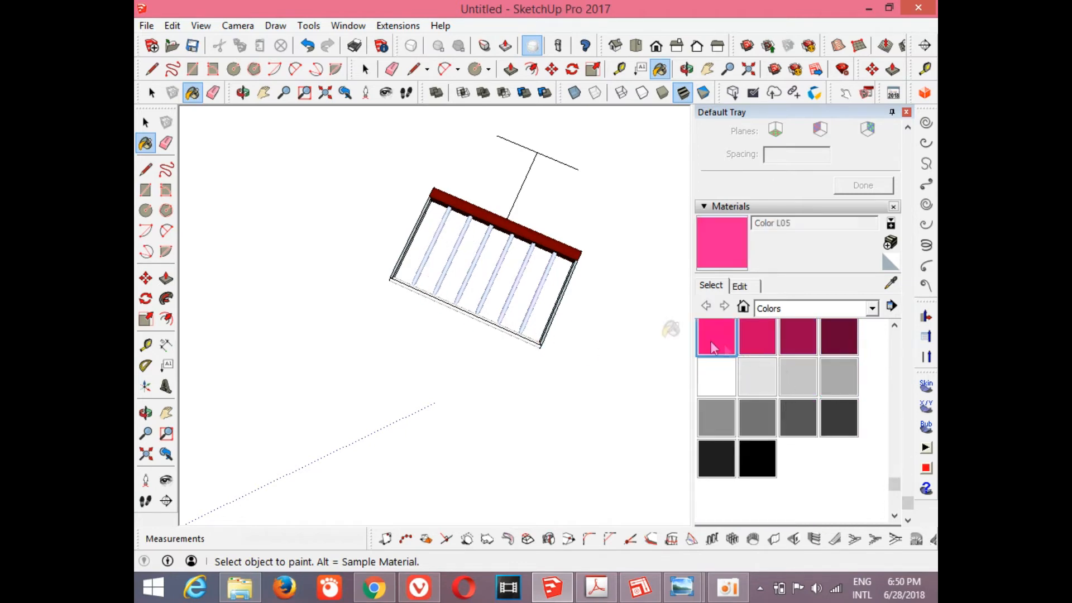
{"action": "left_click", "coordinate": [531, 336]}
{"action": "scroll", "coordinate": [565, 308], "scroll_direction": "up", "scroll_amount": 3}
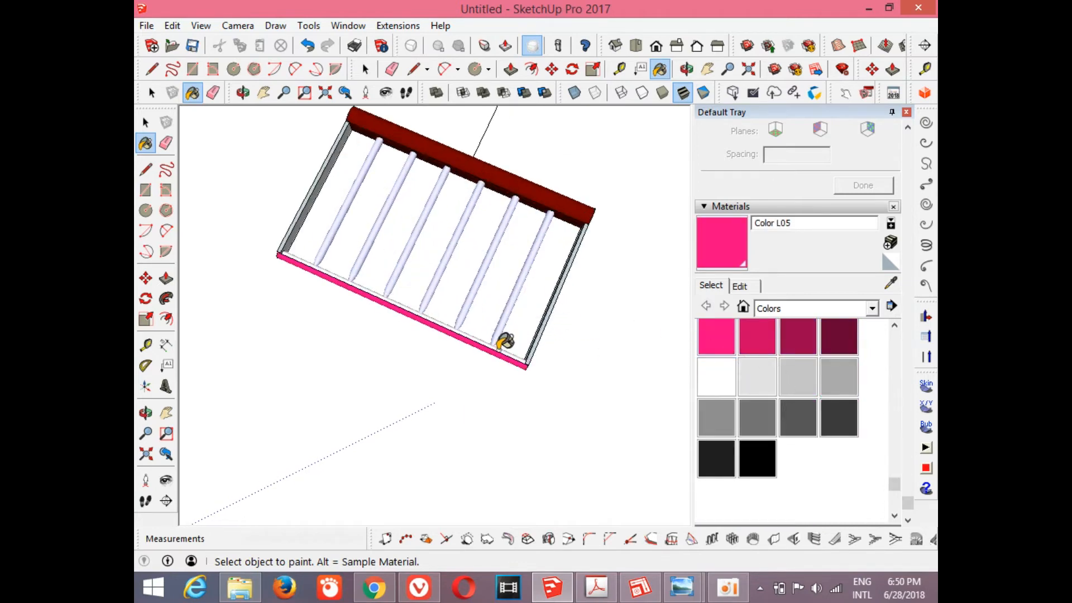
{"action": "scroll", "coordinate": [510, 347], "scroll_direction": "up", "scroll_amount": 3}
Paint the faces of both side bars visible from above with Color L05.
{"action": "scroll", "coordinate": [517, 350], "scroll_direction": "down", "scroll_amount": 3}
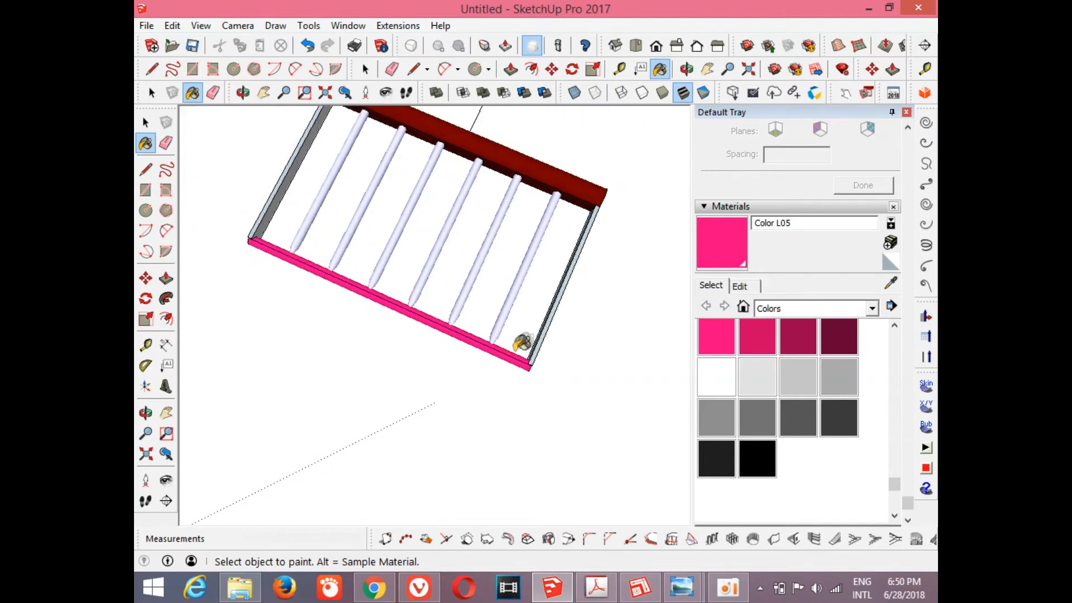
{"action": "scroll", "coordinate": [558, 305], "scroll_direction": "down", "scroll_amount": 3}
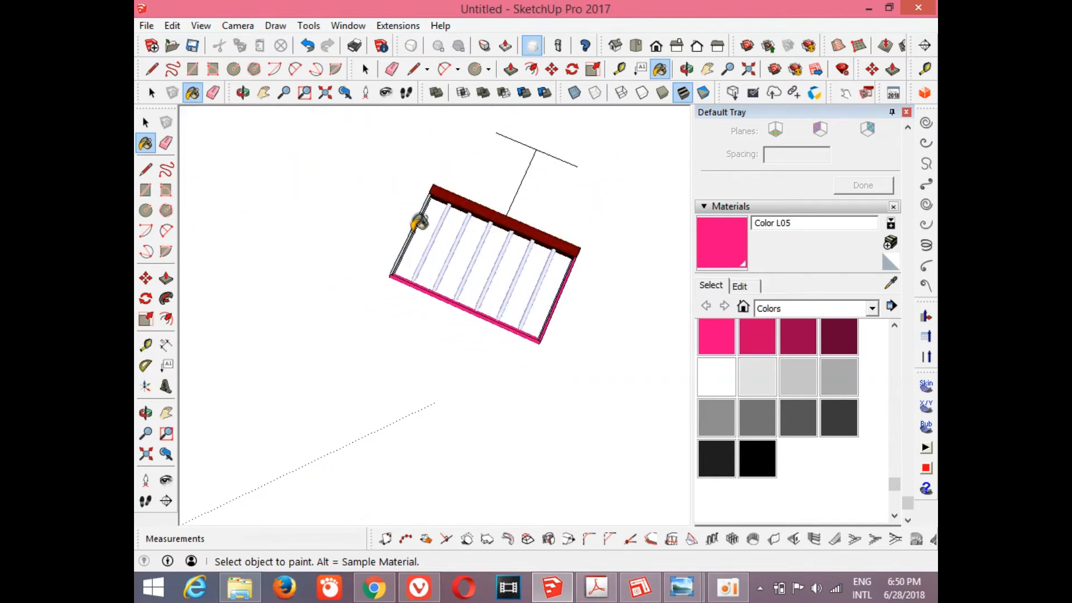
{"action": "scroll", "coordinate": [422, 222], "scroll_direction": "up", "scroll_amount": 3}
{"action": "left_click", "coordinate": [418, 220]}
{"action": "scroll", "coordinate": [419, 223], "scroll_direction": "up", "scroll_amount": 3}
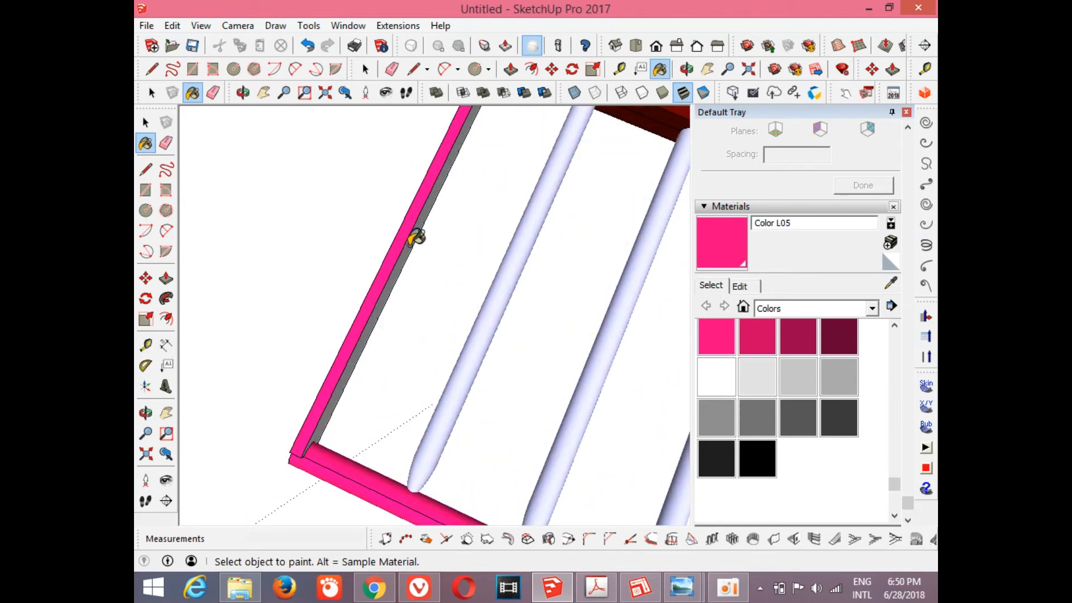
{"action": "left_click", "coordinate": [412, 243]}
{"action": "scroll", "coordinate": [416, 238], "scroll_direction": "down", "scroll_amount": 6}
Paint the remaining unpainted inner and underside faces of the side bar with Color L05.
{"action": "left_click", "coordinate": [687, 70]}
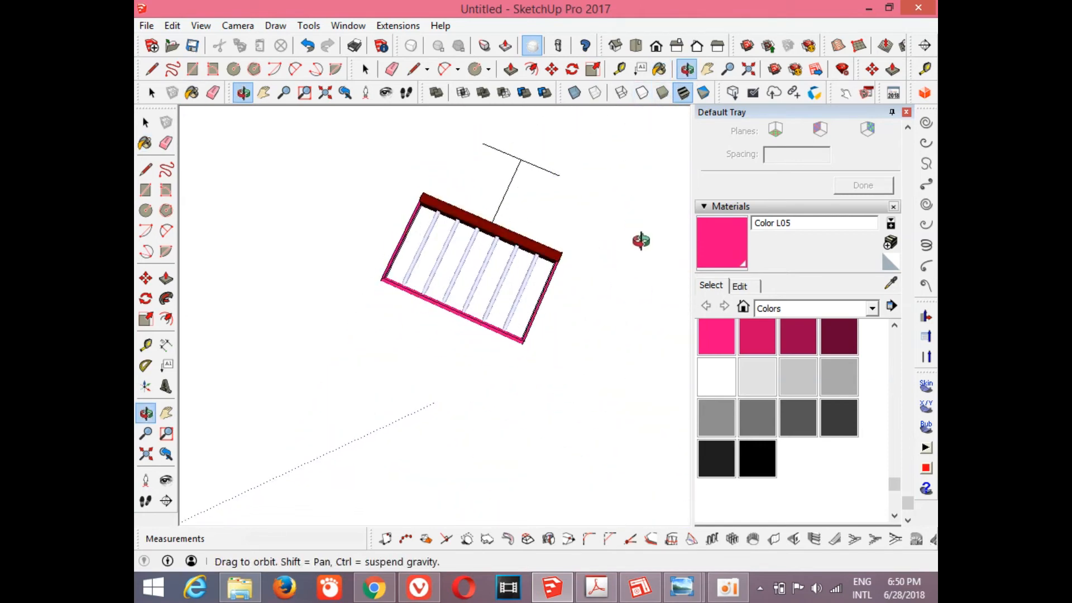
{"action": "left_click_drag", "start_coordinate": [640, 241], "coordinate": [592, 190]}
{"action": "key", "text": "space"}
{"action": "left_click_drag", "start_coordinate": [357, 226], "coordinate": [393, 277]}
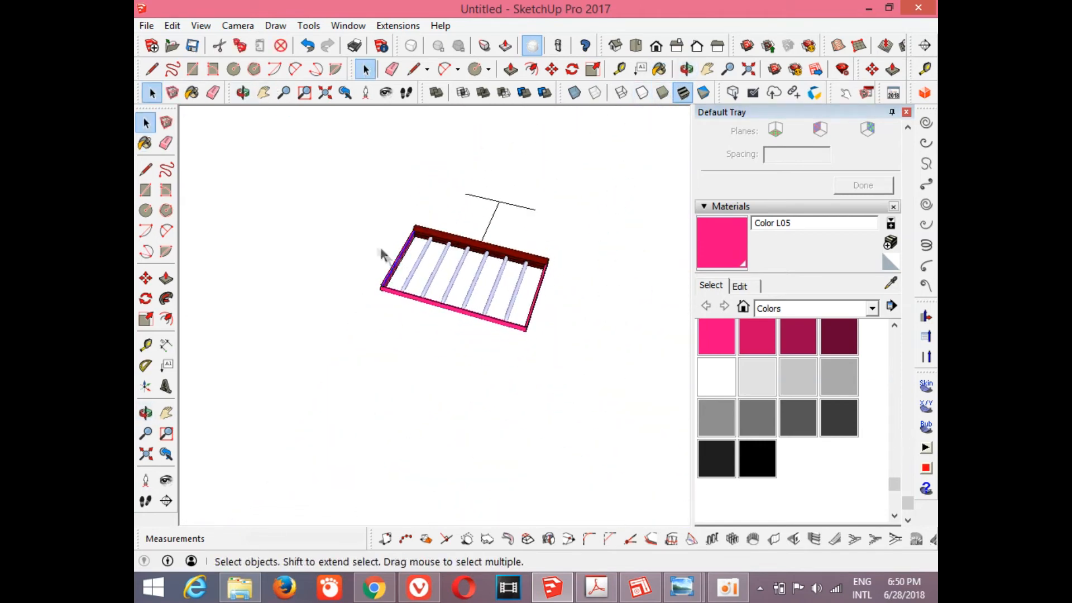
{"action": "left_click", "coordinate": [687, 70]}
{"action": "mouse_move", "coordinate": [569, 234]}
{"action": "left_mouse_down"}
{"action": "mouse_move", "coordinate": [550, 246]}
{"action": "mouse_move", "coordinate": [477, 182]}
{"action": "mouse_move", "coordinate": [446, 277]}
{"action": "mouse_move", "coordinate": [421, 212]}
{"action": "mouse_move", "coordinate": [505, 267]}
{"action": "mouse_move", "coordinate": [503, 310]}
{"action": "mouse_move", "coordinate": [564, 301]}
{"action": "left_mouse_up"}
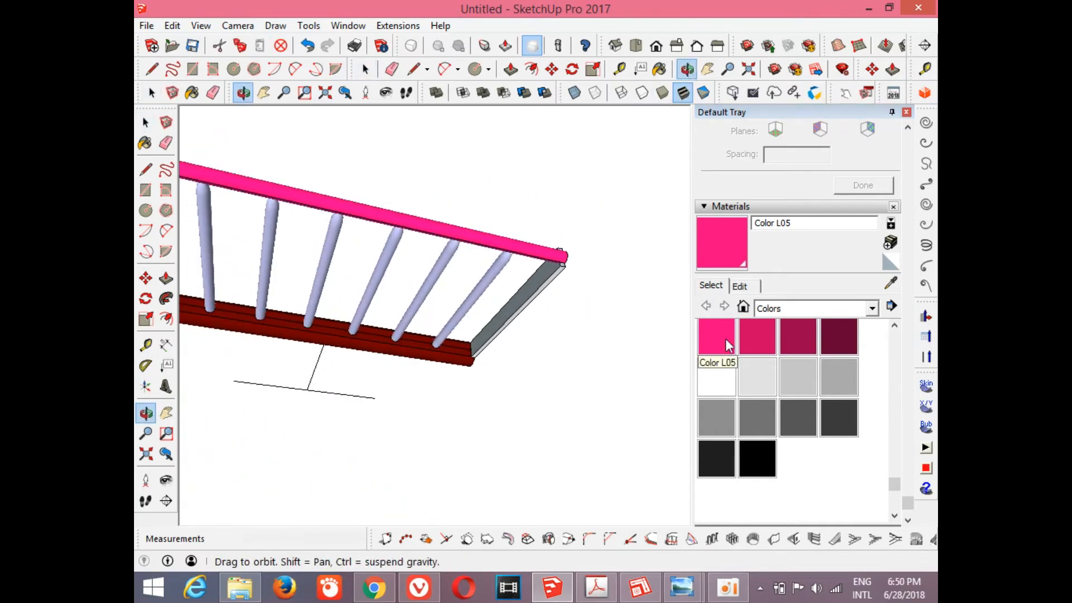
{"action": "left_click", "coordinate": [716, 338]}
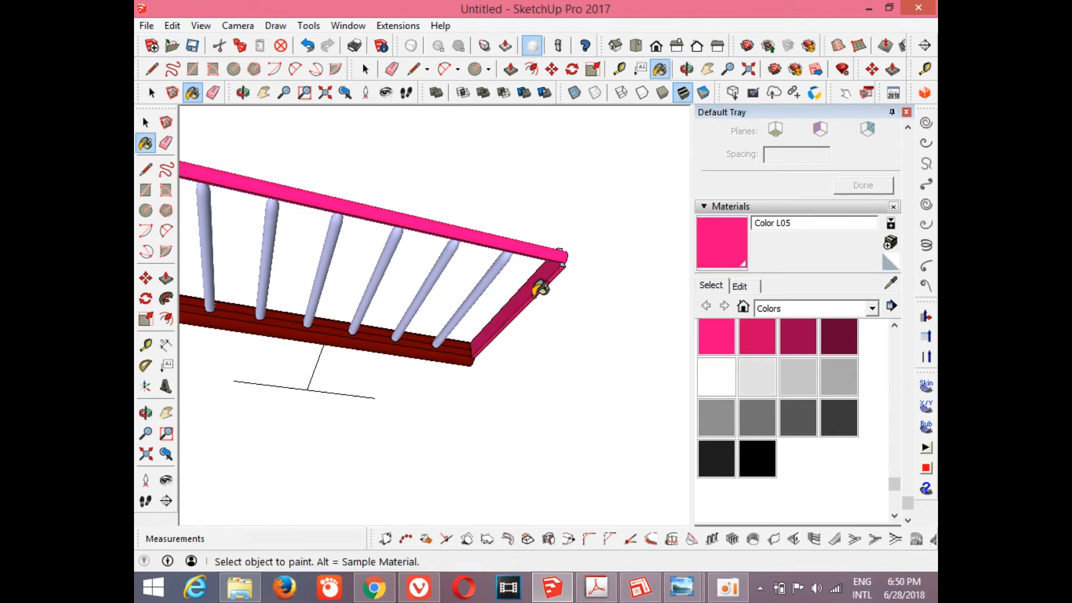
Paint the grey side bar at the opposite end of the frame and its small corner faces with Color L05.
{"action": "scroll", "coordinate": [539, 288], "scroll_direction": "up", "scroll_amount": 2}
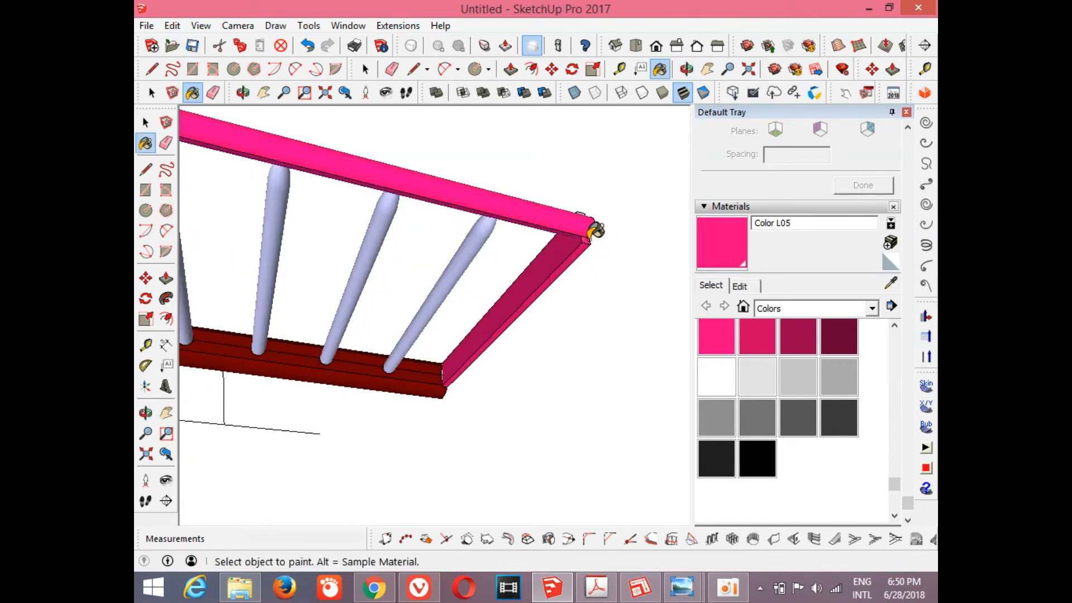
{"action": "scroll", "coordinate": [584, 206], "scroll_direction": "up", "scroll_amount": 3}
{"action": "scroll", "coordinate": [590, 206], "scroll_direction": "down", "scroll_amount": 6}
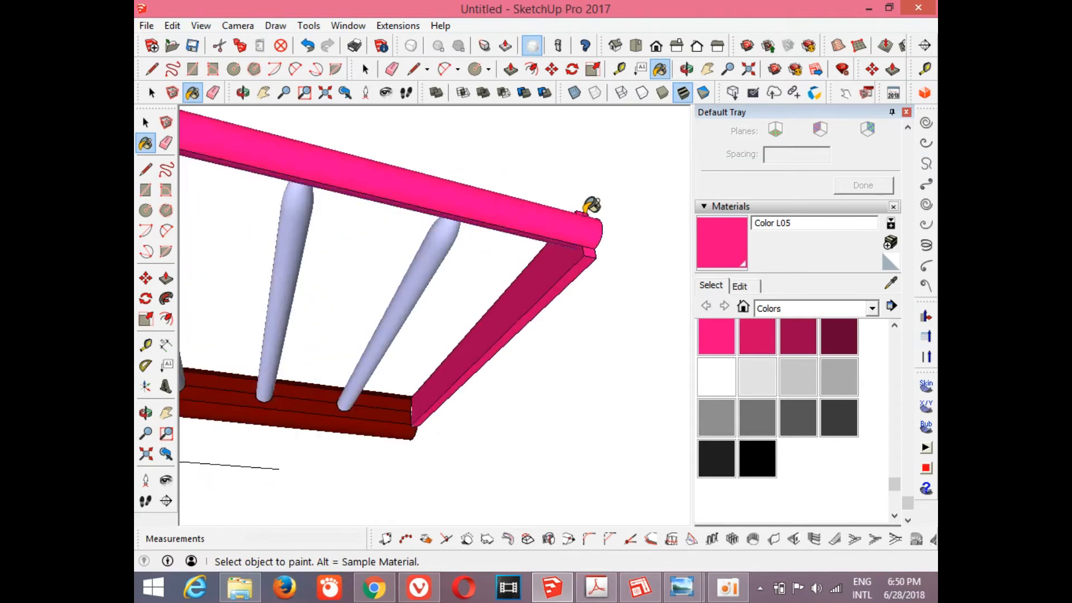
{"action": "scroll", "coordinate": [464, 218], "scroll_direction": "up", "scroll_amount": 4}
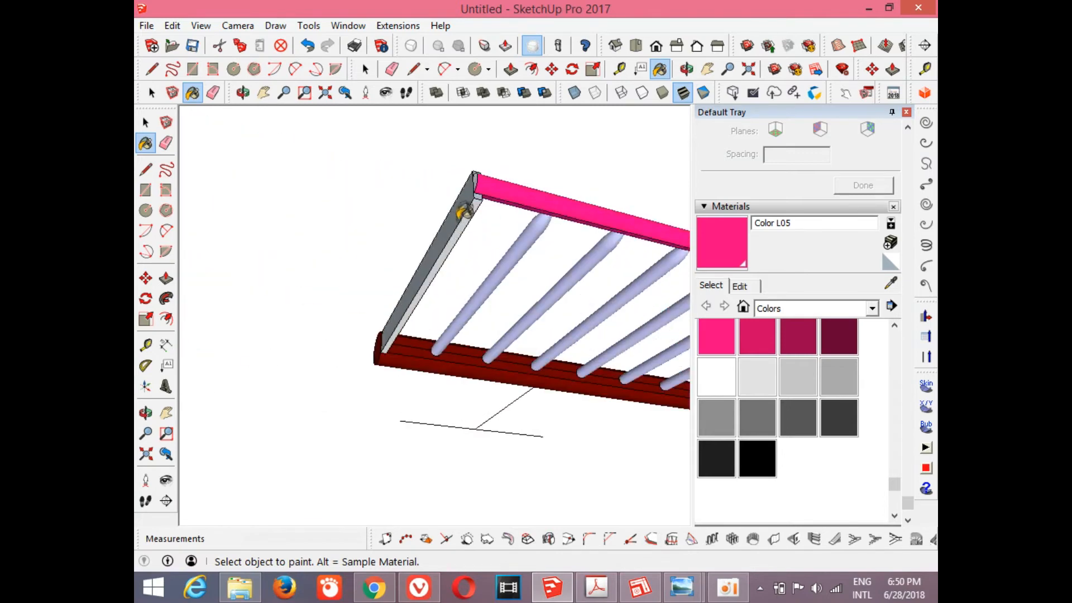
{"action": "left_click", "coordinate": [463, 213]}
{"action": "scroll", "coordinate": [469, 214], "scroll_direction": "up", "scroll_amount": 2}
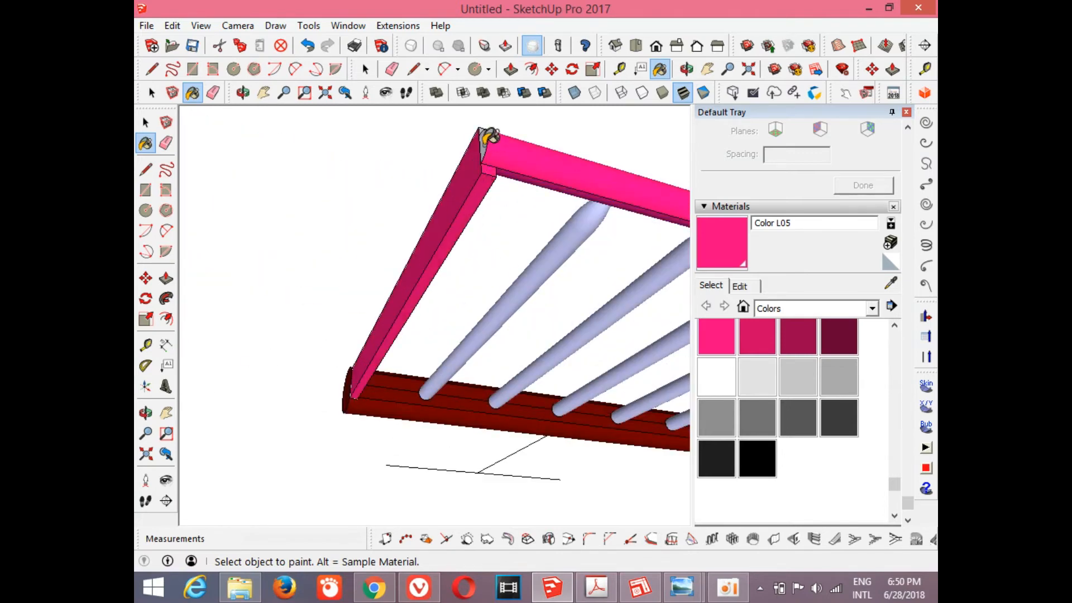
{"action": "scroll", "coordinate": [490, 135], "scroll_direction": "up", "scroll_amount": 4}
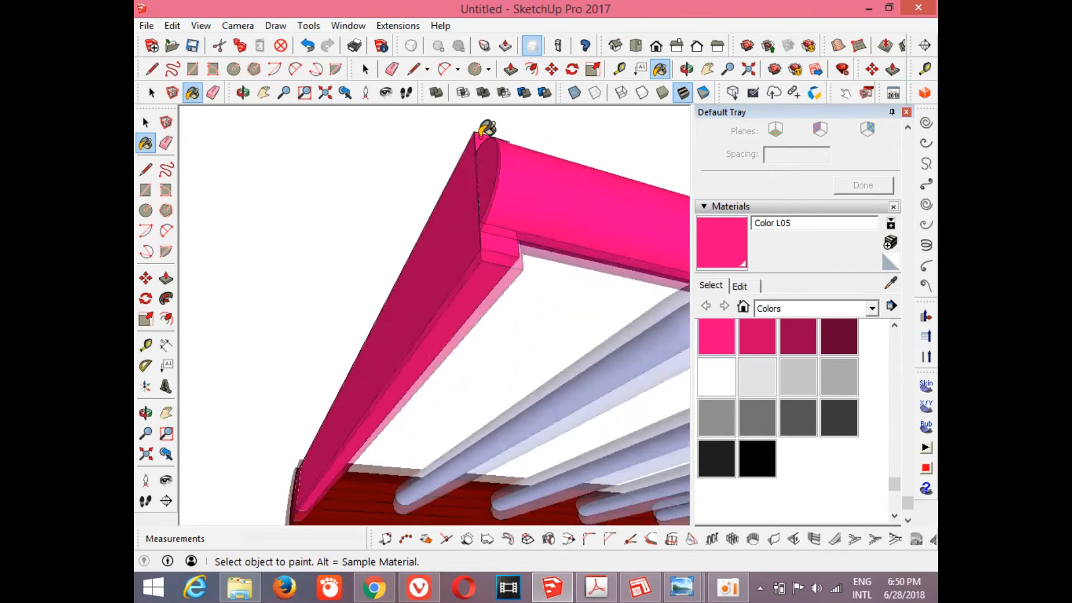
{"action": "scroll", "coordinate": [487, 128], "scroll_direction": "down", "scroll_amount": 8}
Switch to the chimney drawing in Windows Photo Viewer, examine its views and dimensions, and return to SketchUp.
{"action": "left_click", "coordinate": [686, 68]}
{"action": "left_click_drag", "start_coordinate": [556, 179], "coordinate": [493, 441]}
{"action": "mouse_move", "coordinate": [681, 587]}
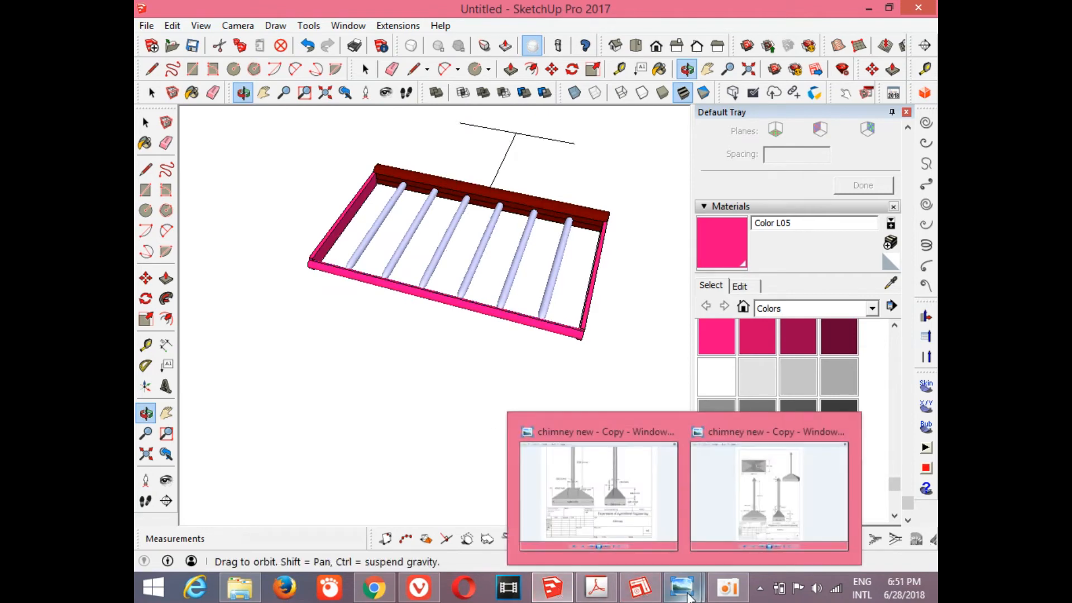
{"action": "left_click", "coordinate": [751, 516]}
{"action": "scroll", "coordinate": [639, 366], "scroll_direction": "up", "scroll_amount": 5}
{"action": "left_click_drag", "start_coordinate": [581, 475], "coordinate": [552, 319]}
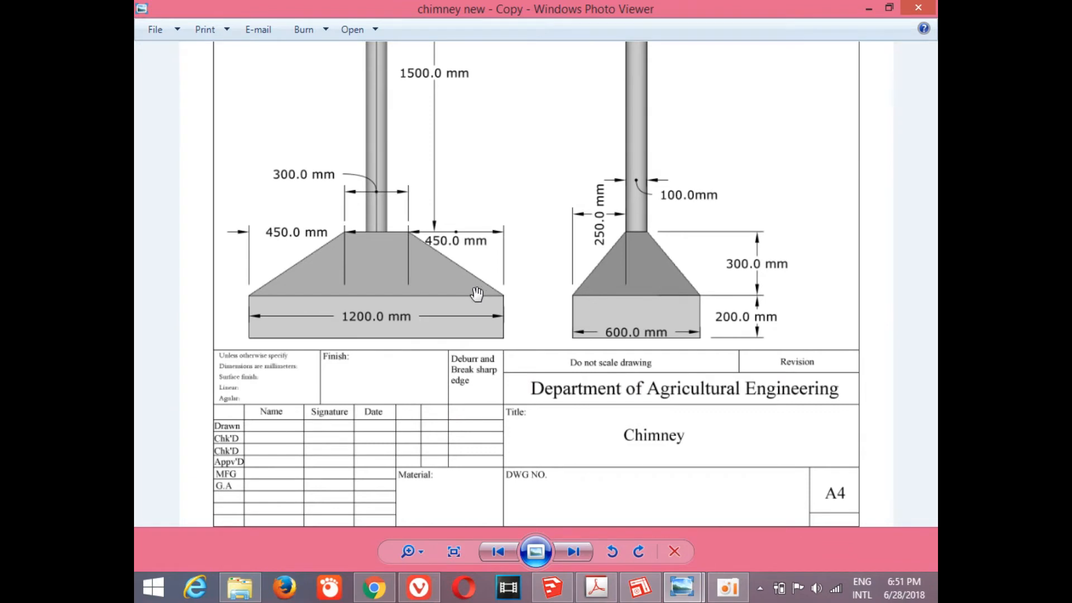
{"action": "scroll", "coordinate": [476, 294], "scroll_direction": "down", "scroll_amount": 5}
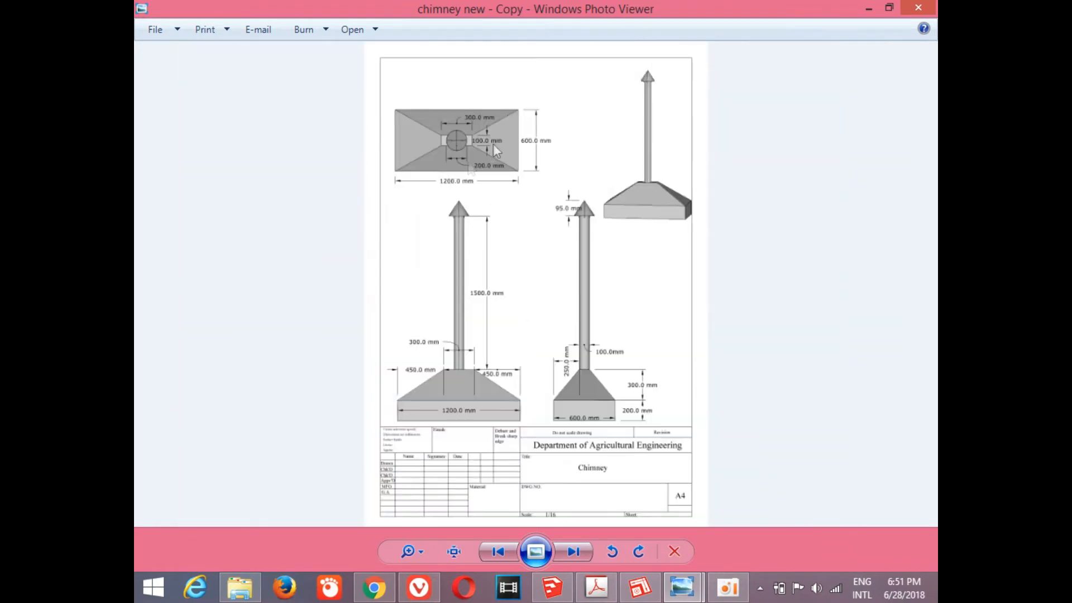
{"action": "left_click", "coordinate": [553, 589]}
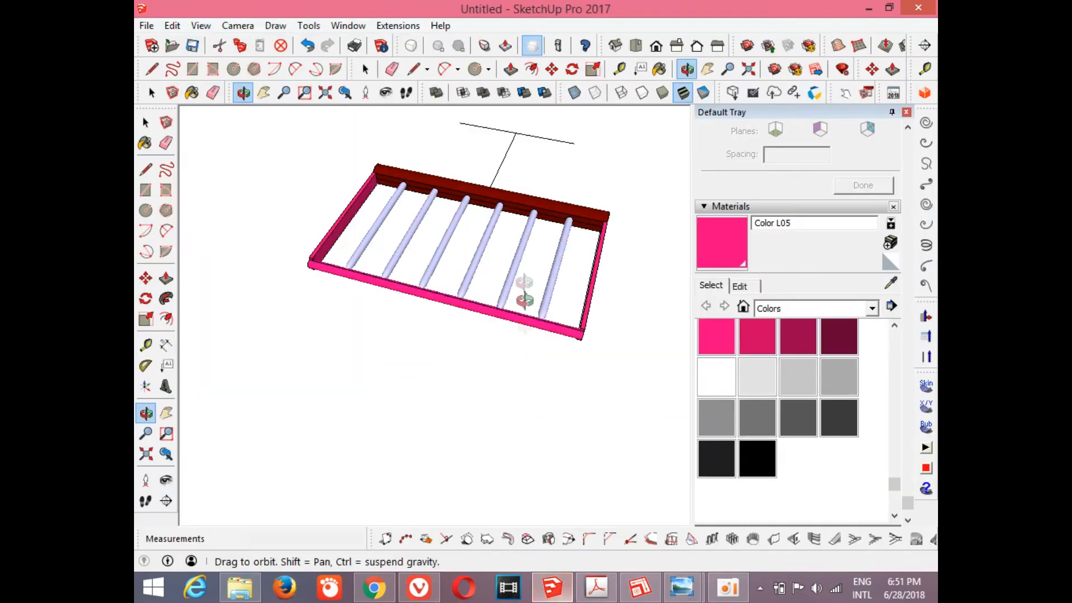
Paint the white outer face of the side bar and the adjoining round end of the front tube with Color L05.
{"action": "left_click_drag", "start_coordinate": [524, 300], "coordinate": [383, 186]}
{"action": "left_click", "coordinate": [907, 113]}
{"action": "left_click_drag", "start_coordinate": [720, 274], "coordinate": [641, 159]}
{"action": "left_click", "coordinate": [190, 93]}
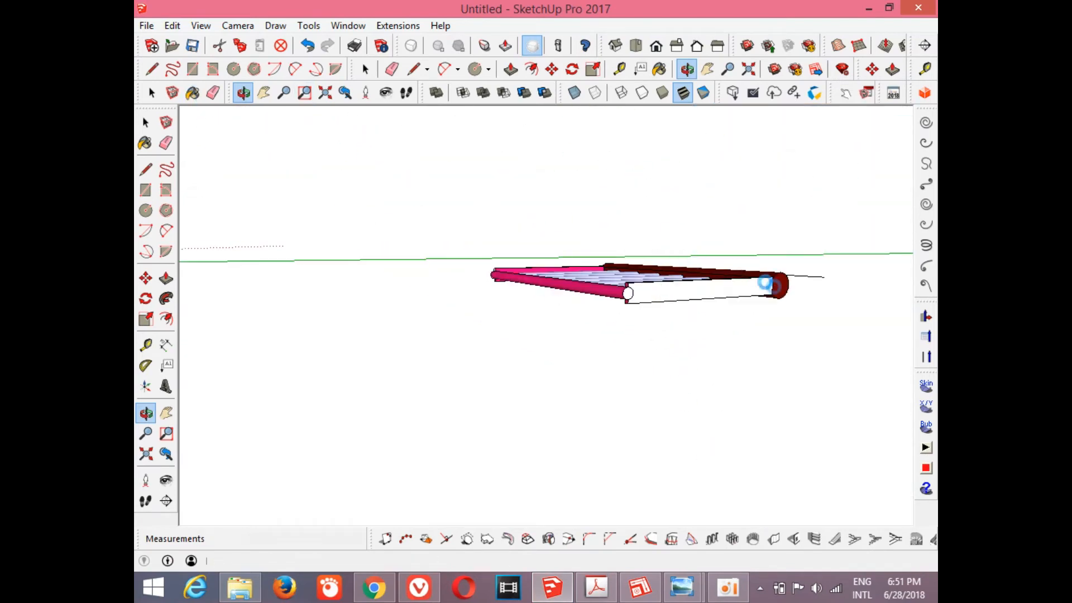
{"action": "left_click", "coordinate": [617, 285]}
{"action": "scroll", "coordinate": [537, 298], "scroll_direction": "up", "scroll_amount": 2}
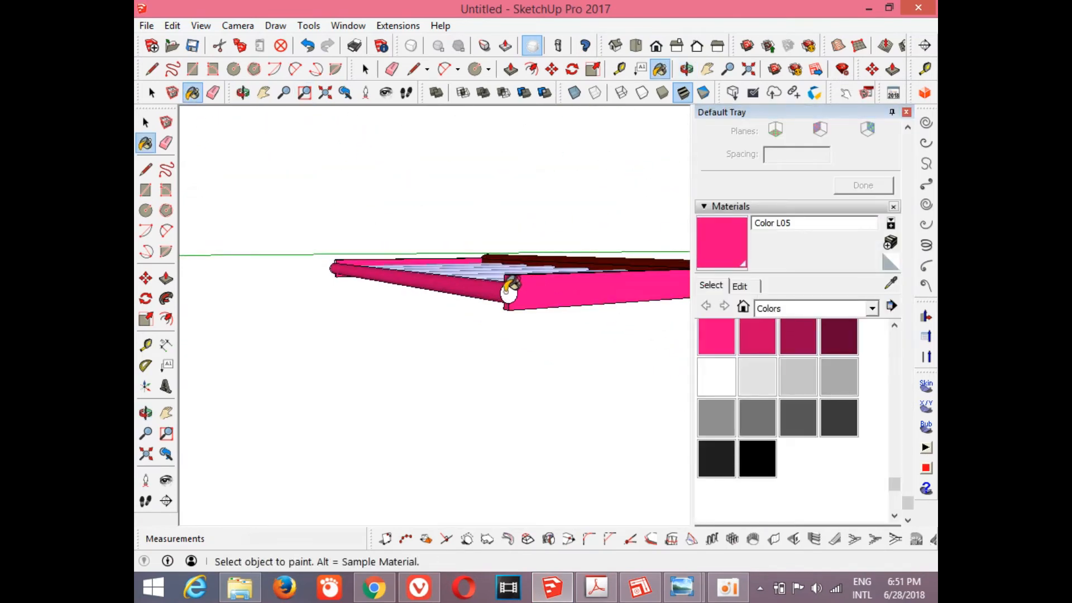
{"action": "left_click", "coordinate": [509, 289]}
{"action": "scroll", "coordinate": [510, 290], "scroll_direction": "down", "scroll_amount": 5}
Draw a circle of 10 mm radius centred where the T-handle's stem line meets its crossbar line.
{"action": "left_click", "coordinate": [688, 69]}
{"action": "mouse_move", "coordinate": [603, 235]}
{"action": "left_mouse_down"}
{"action": "mouse_move", "coordinate": [667, 358]}
{"action": "mouse_move", "coordinate": [538, 278]}
{"action": "mouse_move", "coordinate": [479, 263]}
{"action": "mouse_move", "coordinate": [421, 321]}
{"action": "mouse_move", "coordinate": [473, 280]}
{"action": "mouse_move", "coordinate": [491, 191]}
{"action": "mouse_move", "coordinate": [488, 237]}
{"action": "mouse_move", "coordinate": [471, 232]}
{"action": "mouse_move", "coordinate": [499, 286]}
{"action": "mouse_move", "coordinate": [476, 227]}
{"action": "mouse_move", "coordinate": [483, 252]}
{"action": "mouse_move", "coordinate": [444, 280]}
{"action": "mouse_move", "coordinate": [469, 283]}
{"action": "left_mouse_up"}
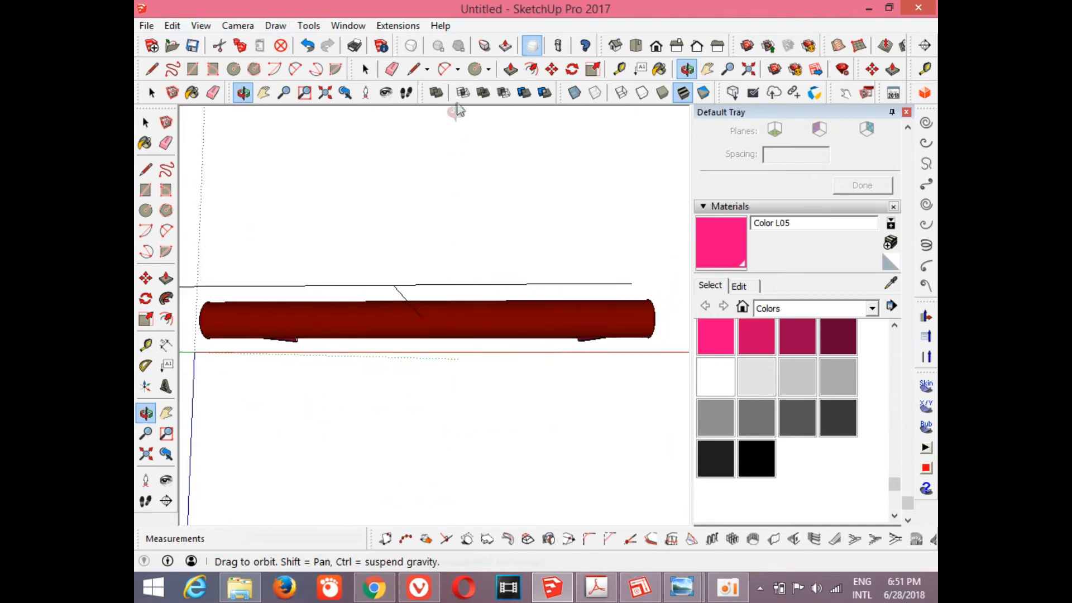
{"action": "left_click", "coordinate": [474, 69]}
{"action": "left_click", "coordinate": [400, 278]}
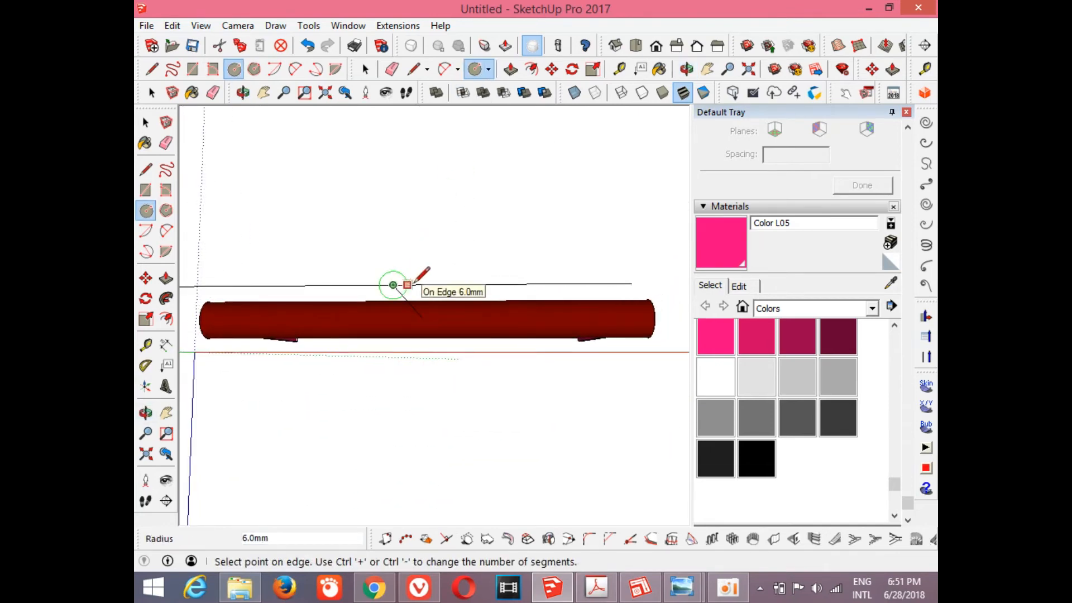
{"action": "type", "text": "1"}
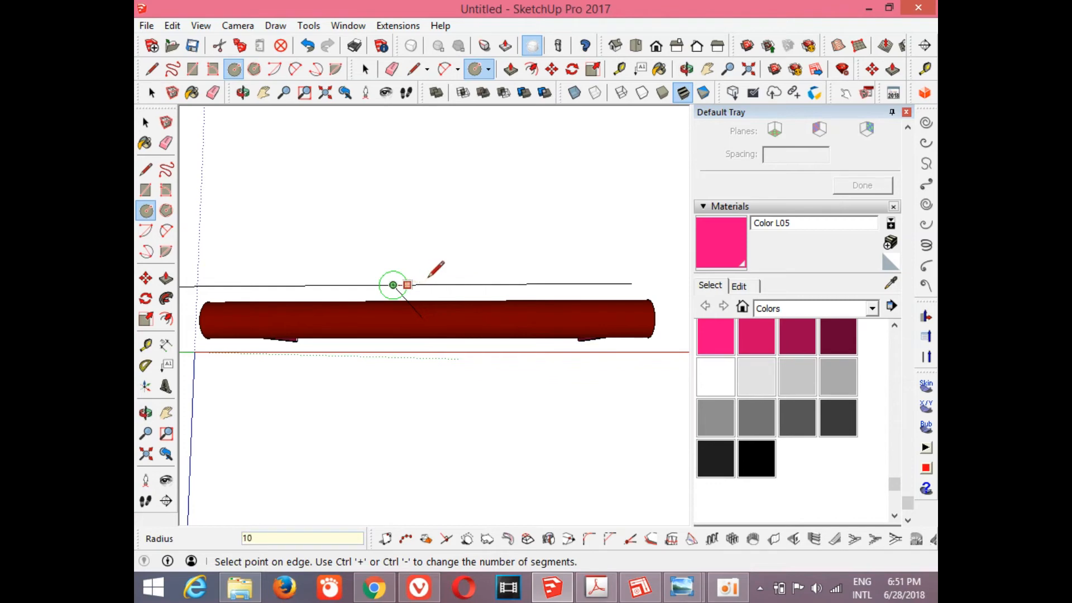
{"action": "type", "text": "0"}
{"action": "key", "text": "Return"}
{"action": "key", "text": "space"}
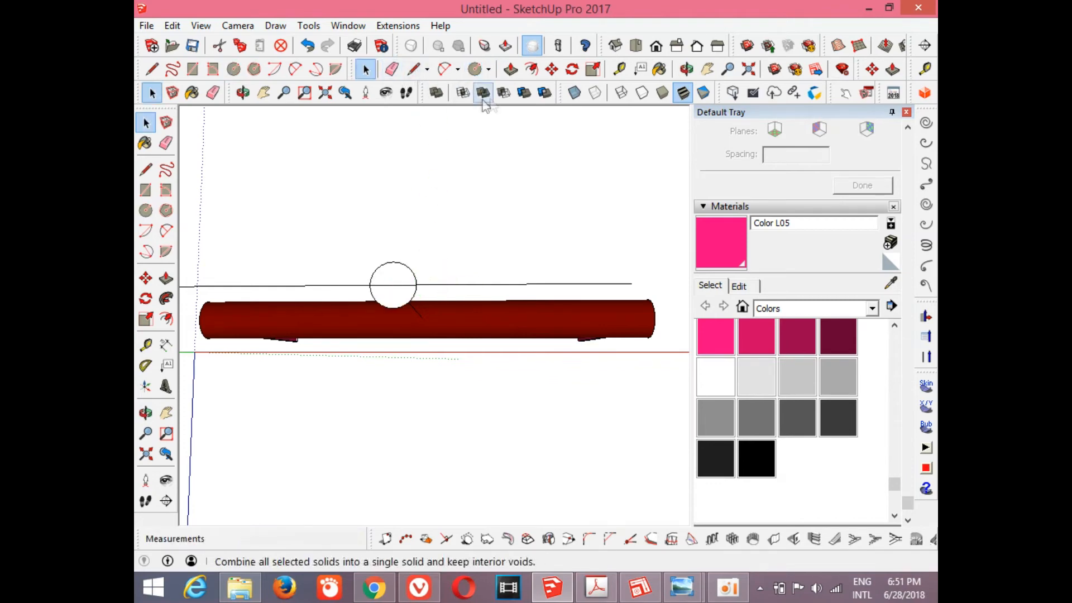
Delete the two crossbar line segments that lie inside the handle circle.
{"action": "left_click", "coordinate": [686, 69]}
{"action": "left_click_drag", "start_coordinate": [494, 259], "coordinate": [512, 219]}
{"action": "scroll", "coordinate": [512, 219], "scroll_direction": "down", "scroll_amount": 4}
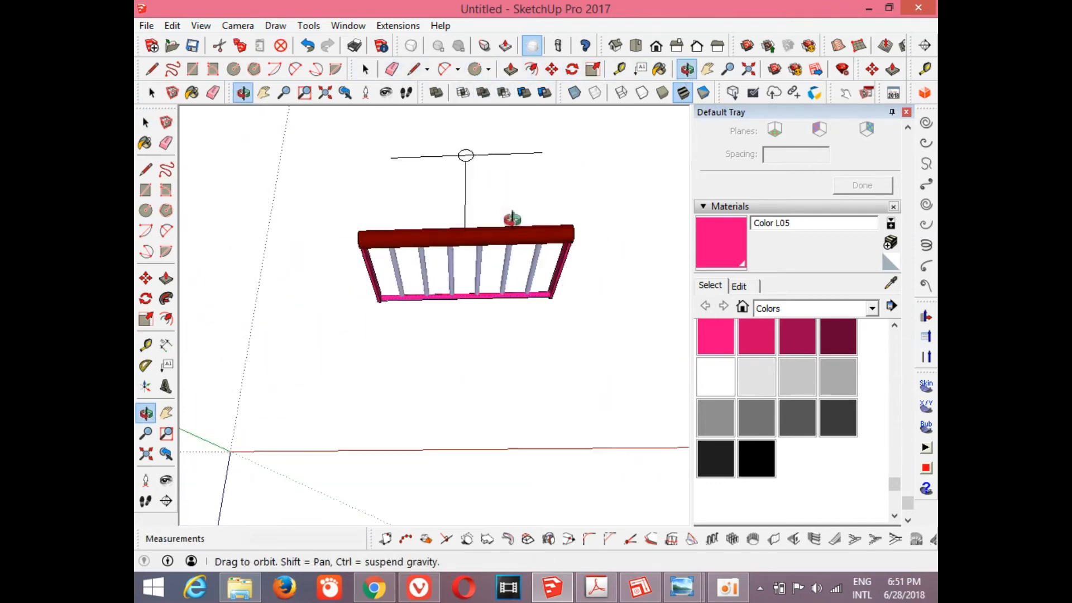
{"action": "scroll", "coordinate": [511, 219], "scroll_direction": "up", "scroll_amount": 3}
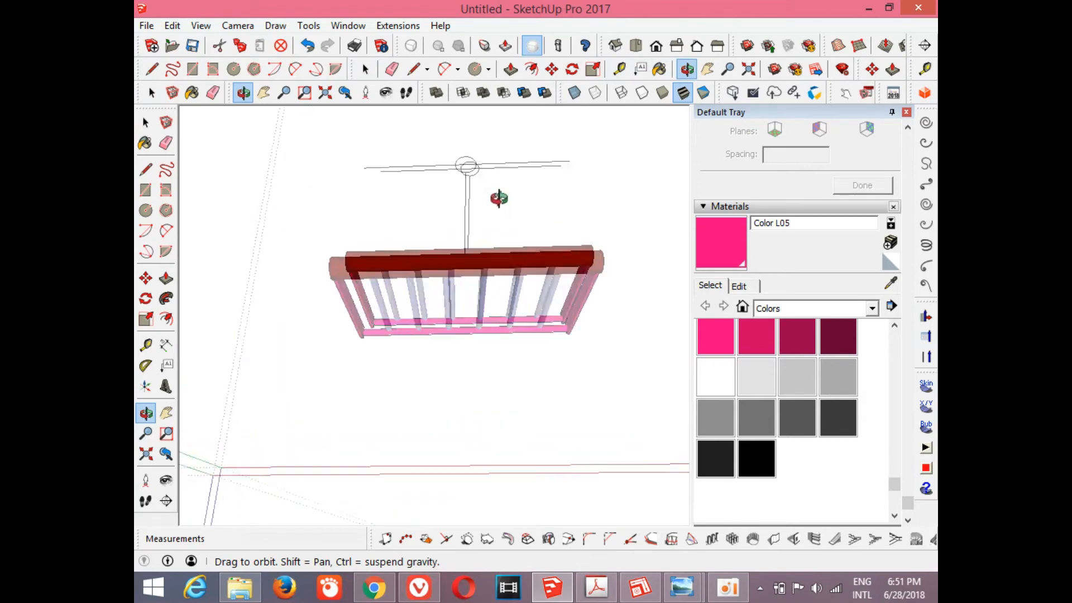
{"action": "left_click", "coordinate": [511, 69]}
{"action": "scroll", "coordinate": [447, 150], "scroll_direction": "up", "scroll_amount": 3}
{"action": "key", "text": "space"}
{"action": "left_click", "coordinate": [445, 153]}
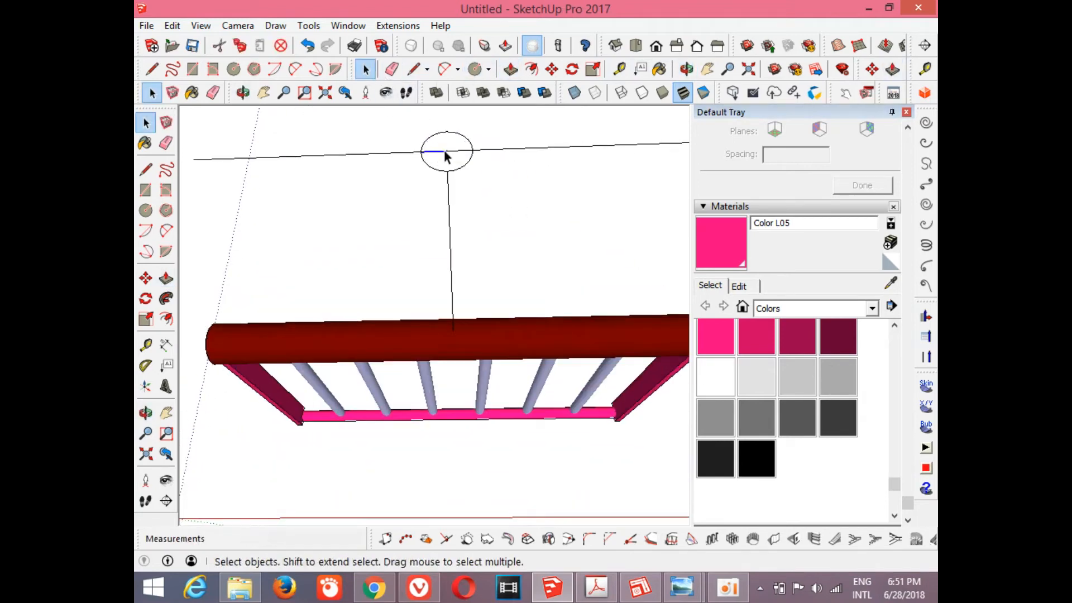
{"action": "key", "text": "Delete"}
{"action": "left_click", "coordinate": [455, 151]}
{"action": "key", "text": "Delete"}
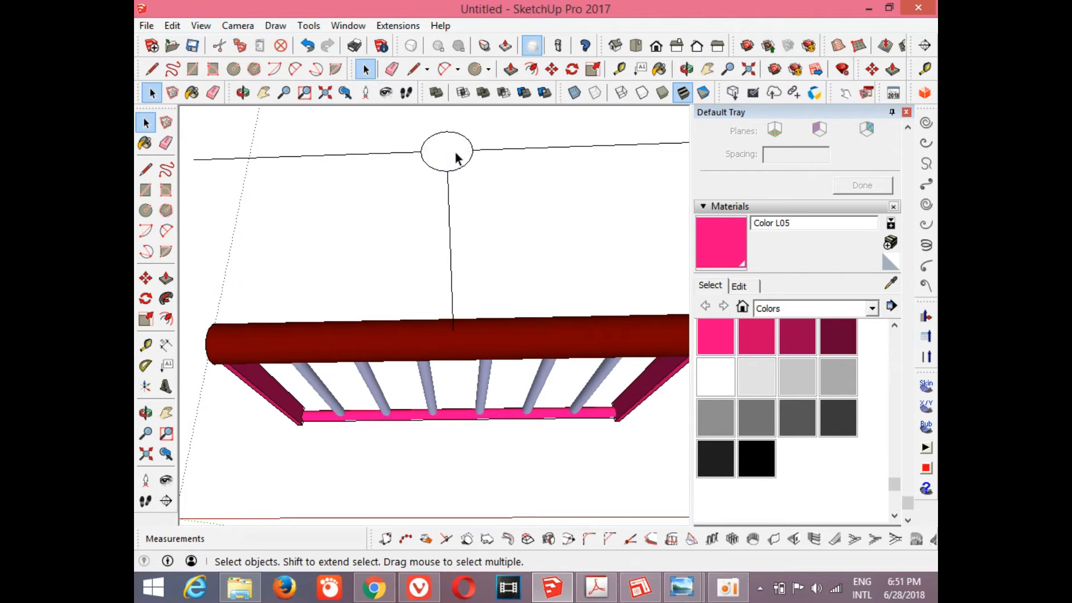
Try extruding the handle circle 200 mm along the stem line to the dark red tube, and undo the extrusion.
{"action": "left_click", "coordinate": [511, 69]}
{"action": "left_click", "coordinate": [444, 151]}
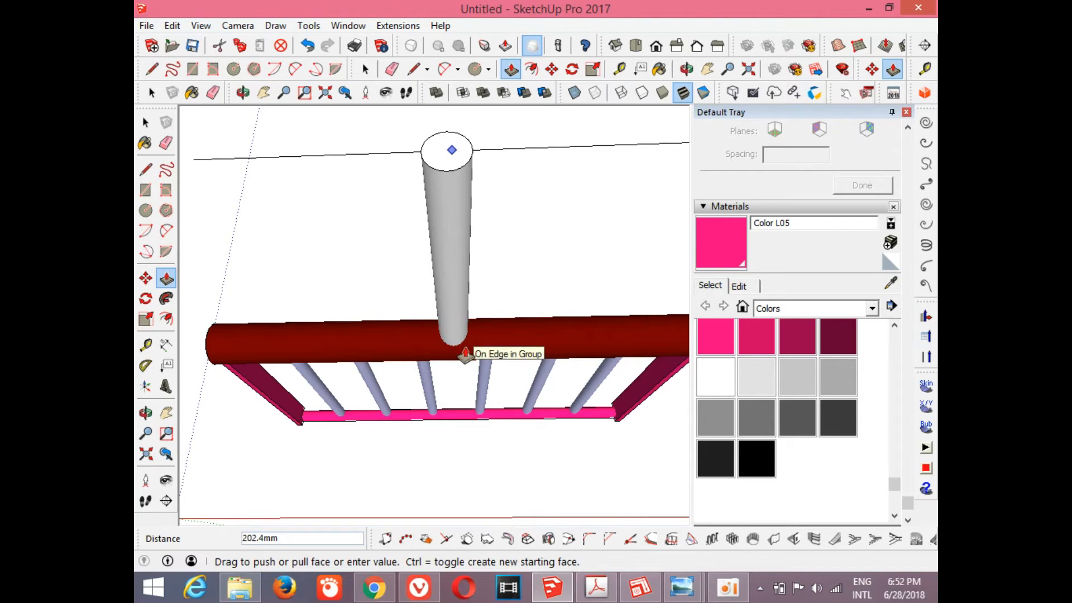
{"action": "key", "text": "Return"}
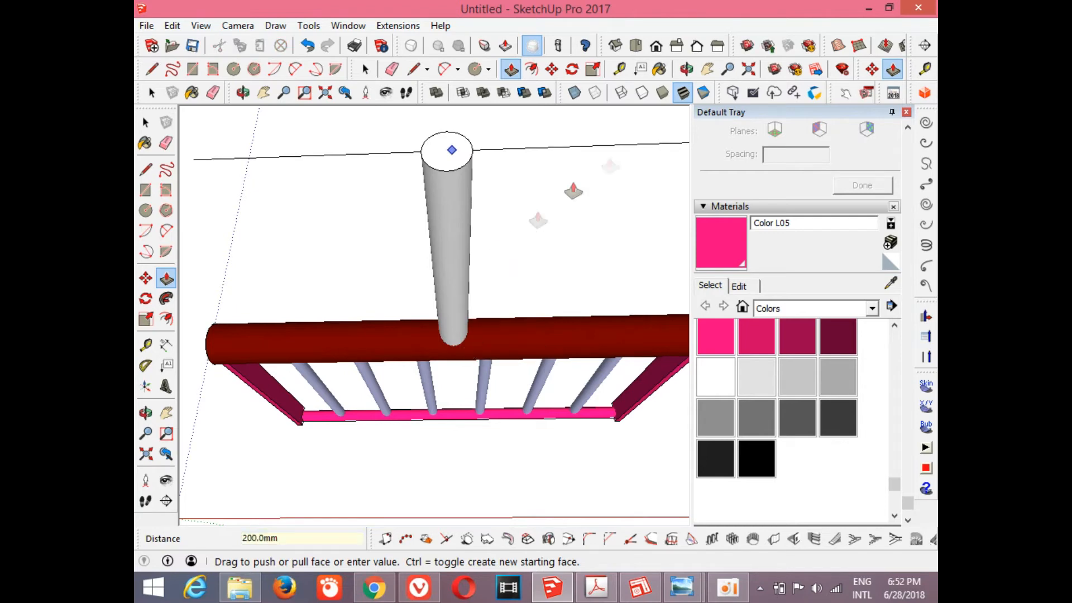
{"action": "left_click", "coordinate": [686, 69]}
{"action": "left_click_drag", "start_coordinate": [445, 298], "coordinate": [448, 163]}
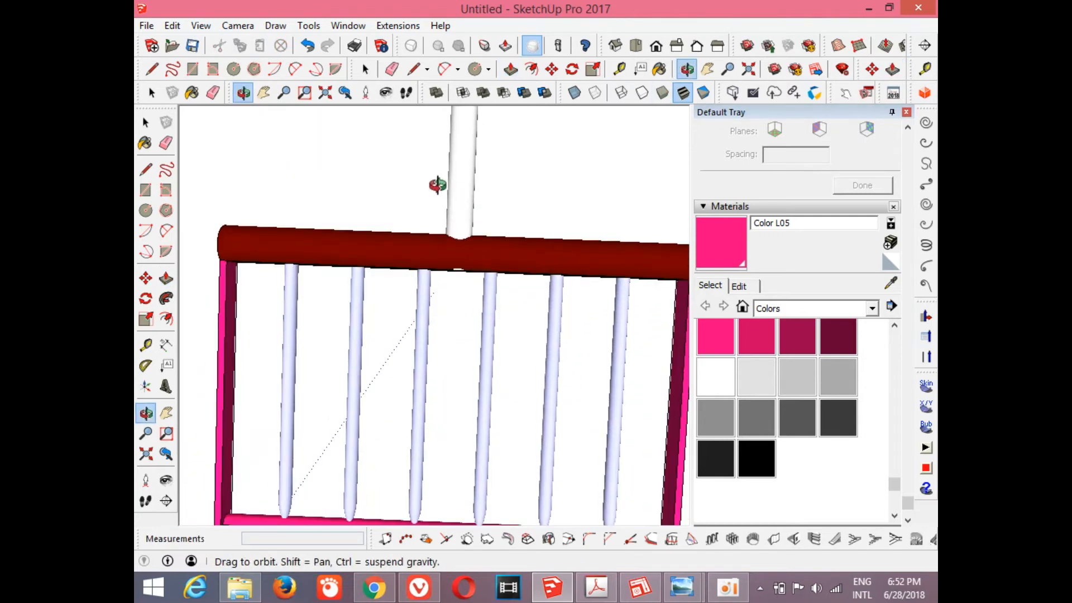
{"action": "key", "text": "ctrl+z"}
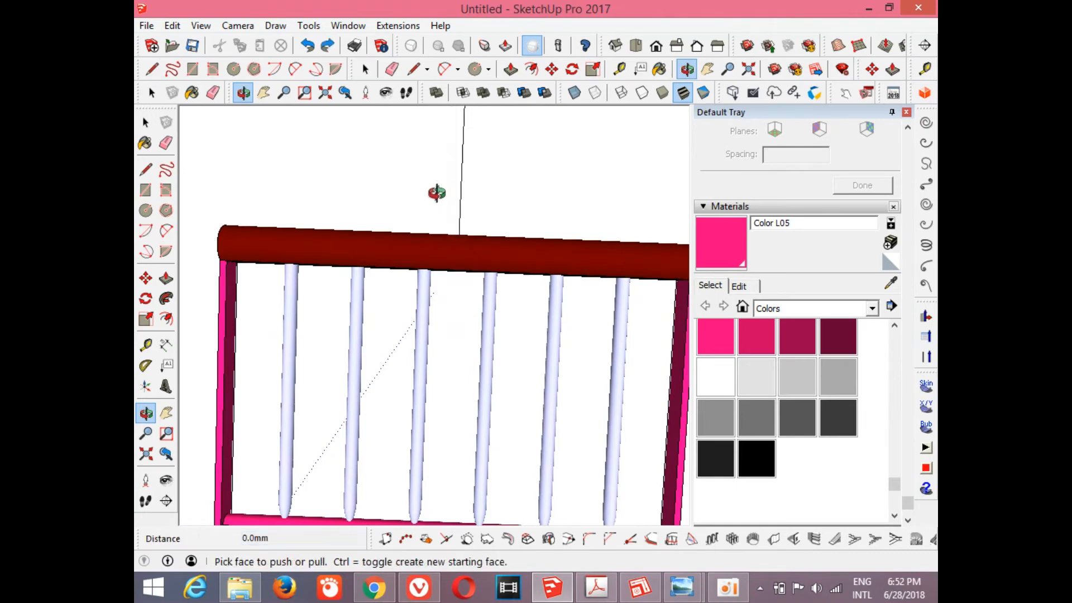
Extrude the handle circle 190 mm along the stem line to the dark red tube with Push/Pull.
{"action": "scroll", "coordinate": [404, 265], "scroll_direction": "down", "scroll_amount": 5}
{"action": "scroll", "coordinate": [427, 196], "scroll_direction": "up", "scroll_amount": 8}
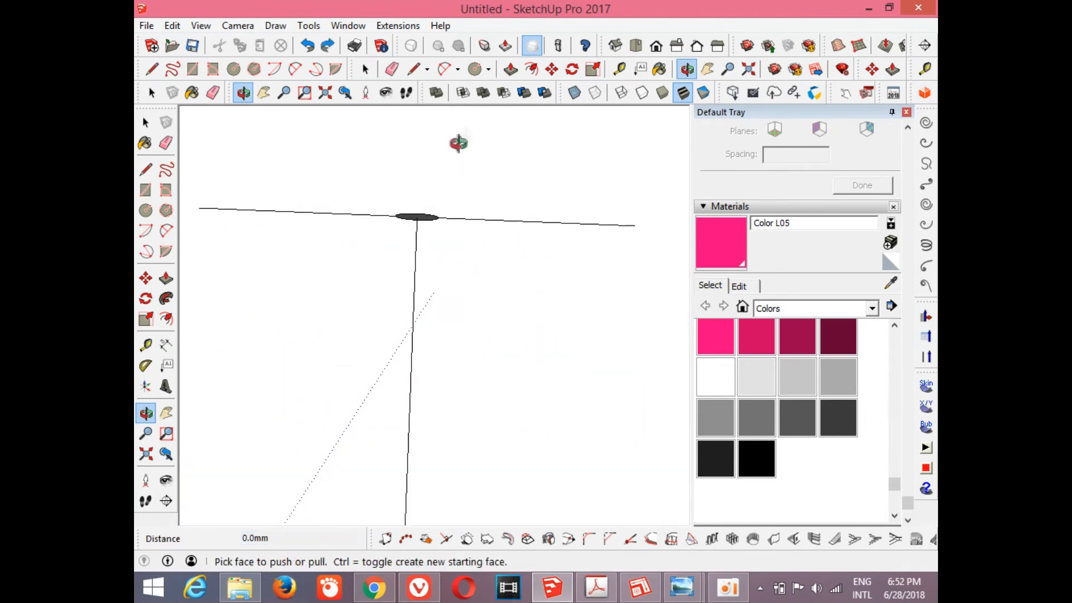
{"action": "middle_click_drag", "start_coordinate": [458, 143], "coordinate": [452, 300]}
{"action": "left_click", "coordinate": [510, 69]}
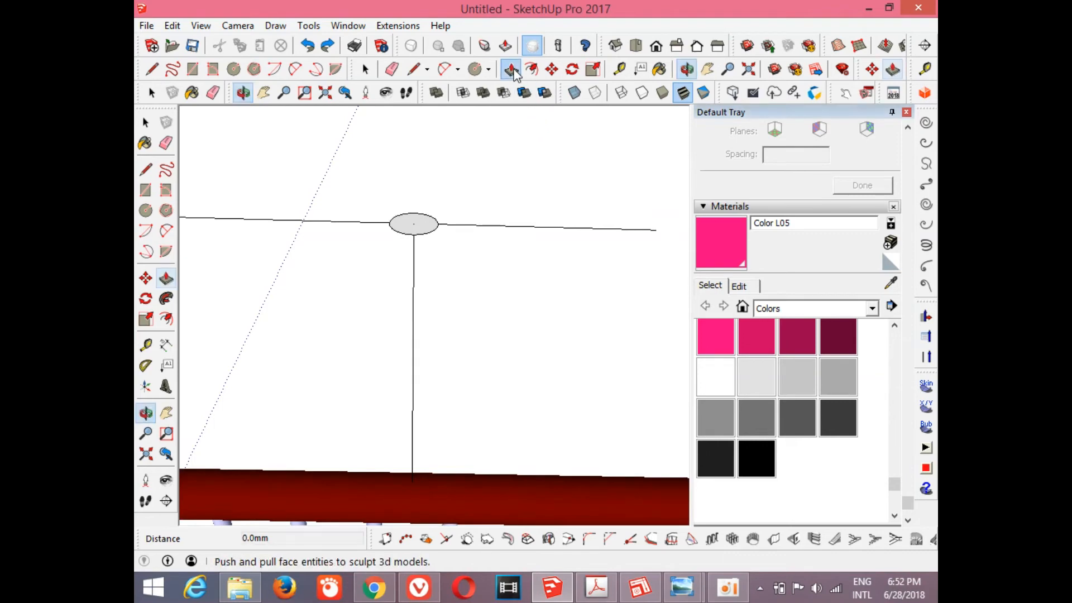
{"action": "left_click", "coordinate": [416, 225]}
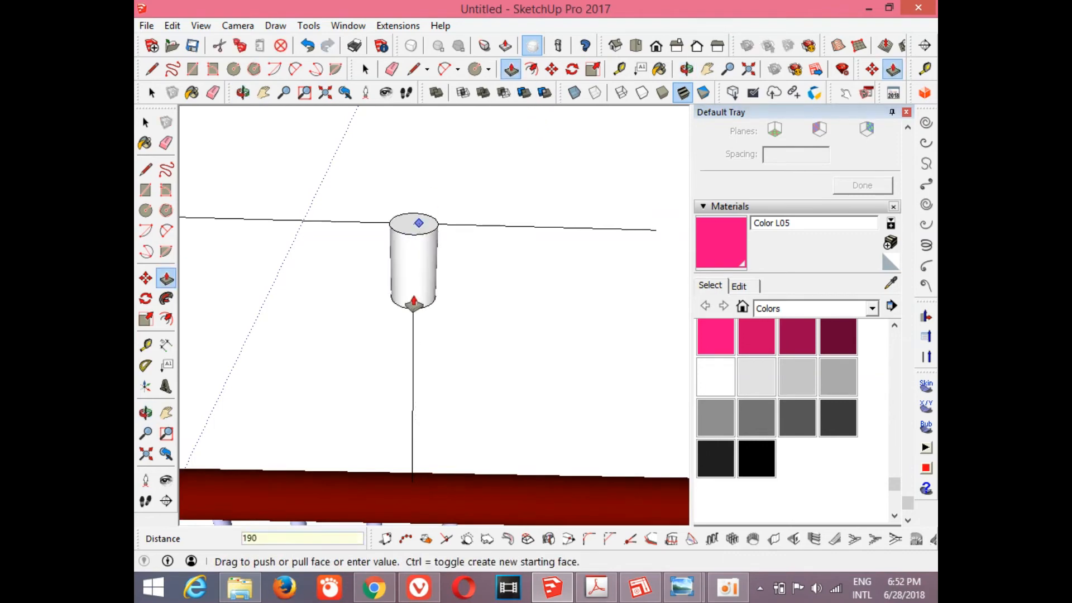
{"action": "key", "text": "Return"}
{"action": "scroll", "coordinate": [383, 304], "scroll_direction": "down", "scroll_amount": 5}
Paint the handle's round stem with Color L11 and make it a group.
{"action": "left_click", "coordinate": [366, 70]}
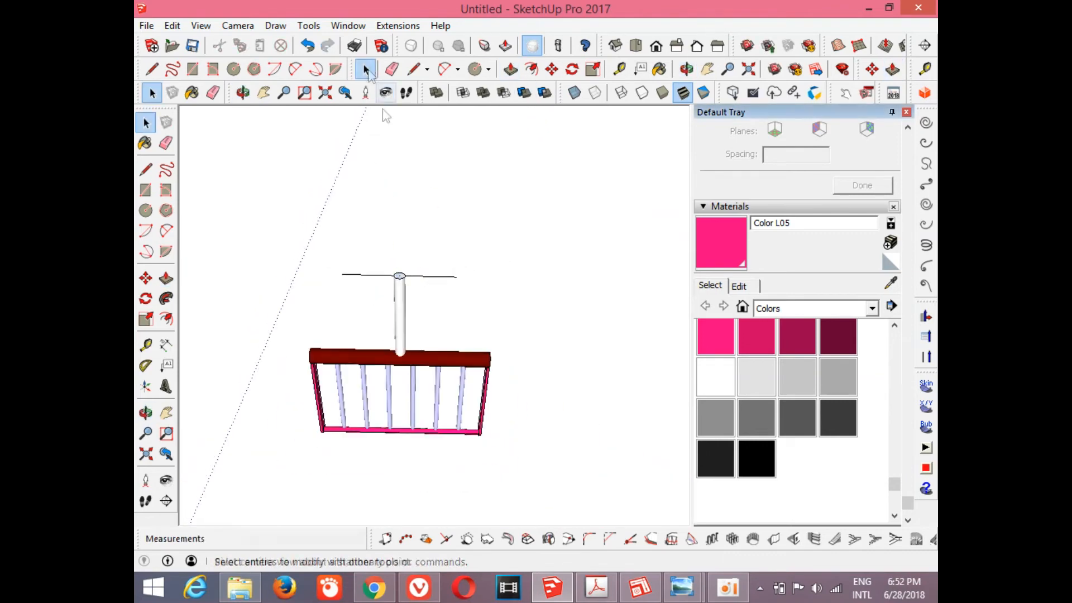
{"action": "left_click_drag", "start_coordinate": [390, 258], "coordinate": [424, 392]}
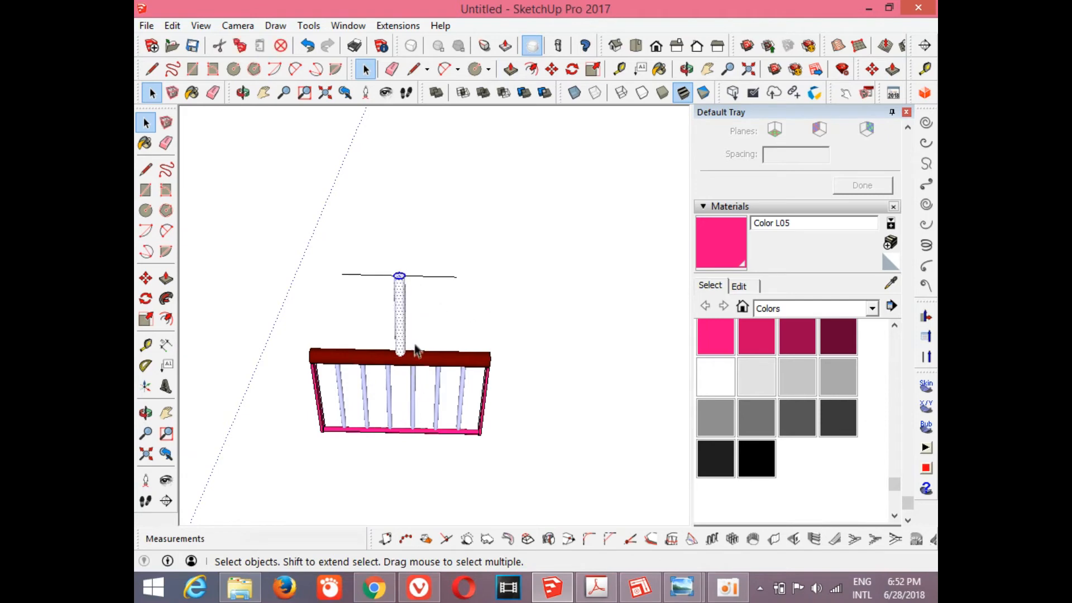
{"action": "left_click", "coordinate": [719, 257]}
{"action": "left_click", "coordinate": [809, 346]}
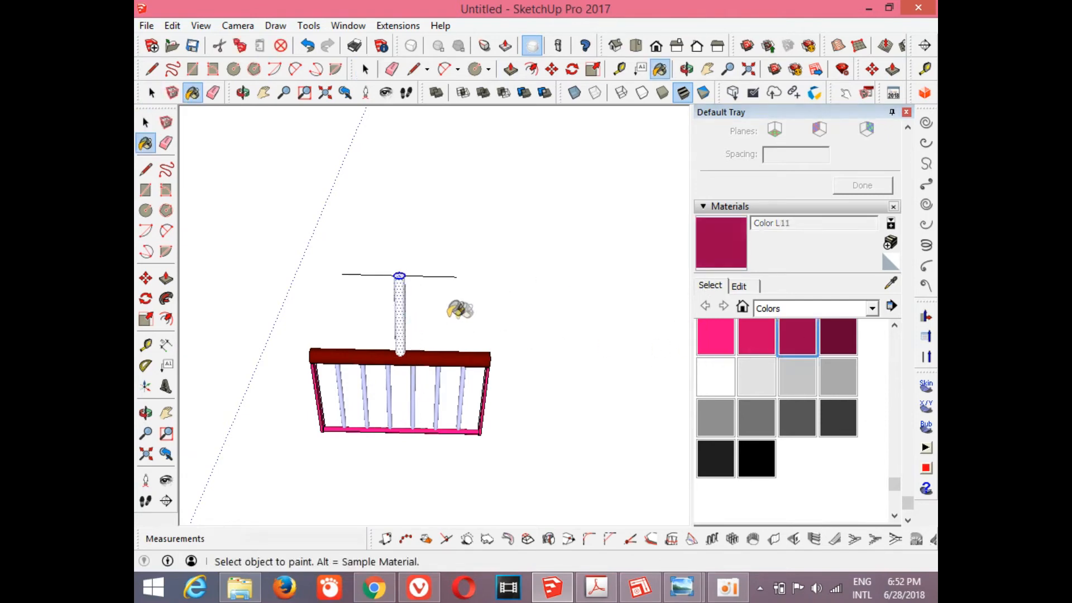
{"action": "right_click", "coordinate": [400, 301]}
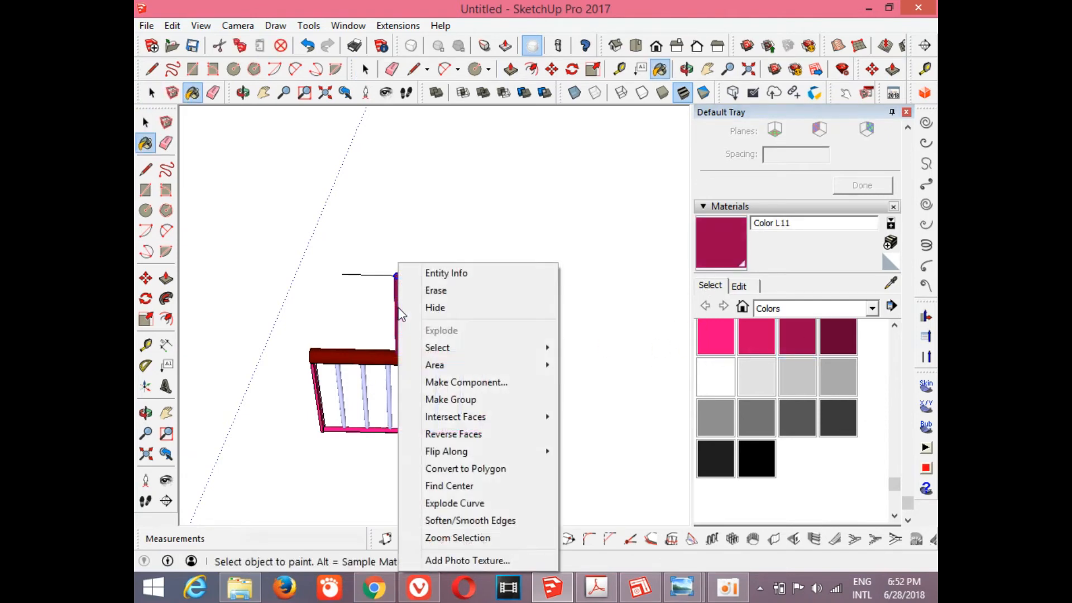
{"action": "left_click", "coordinate": [467, 398]}
{"action": "key", "text": "space"}
{"action": "left_click", "coordinate": [499, 280]}
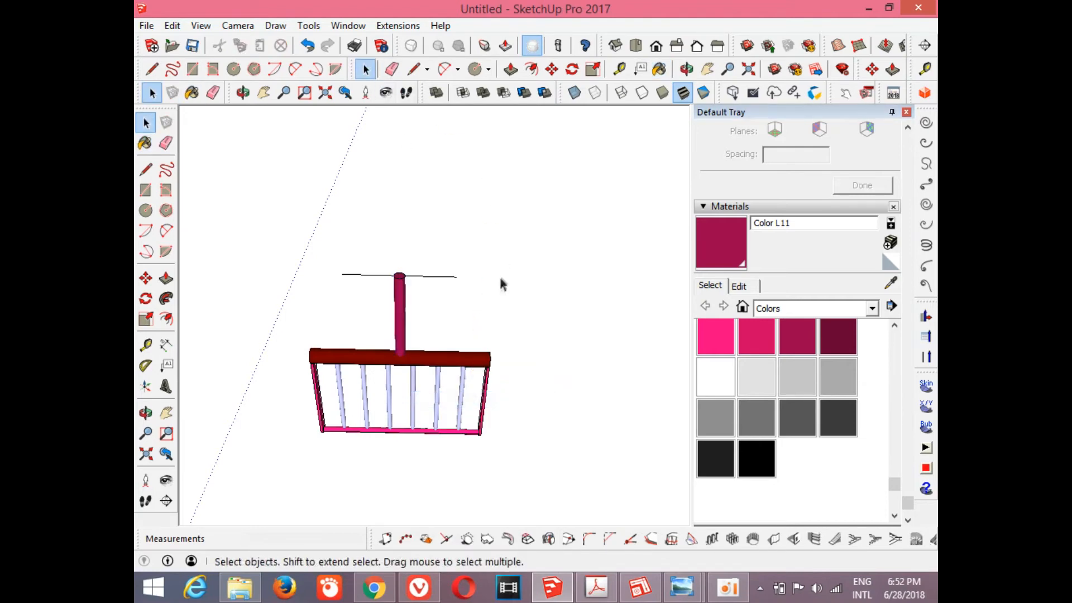
Draw an upright rectangular helper face with lines from the end of the handle's crossbar line, with an edge about 43 mm long.
{"action": "left_click", "coordinate": [686, 69]}
{"action": "left_click_drag", "start_coordinate": [647, 113], "coordinate": [384, 399]}
{"action": "scroll", "coordinate": [498, 368], "scroll_direction": "up", "scroll_amount": 5}
{"action": "scroll", "coordinate": [504, 383], "scroll_direction": "up", "scroll_amount": 2}
{"action": "scroll", "coordinate": [593, 342], "scroll_direction": "down", "scroll_amount": 5}
{"action": "scroll", "coordinate": [491, 308], "scroll_direction": "up", "scroll_amount": 5}
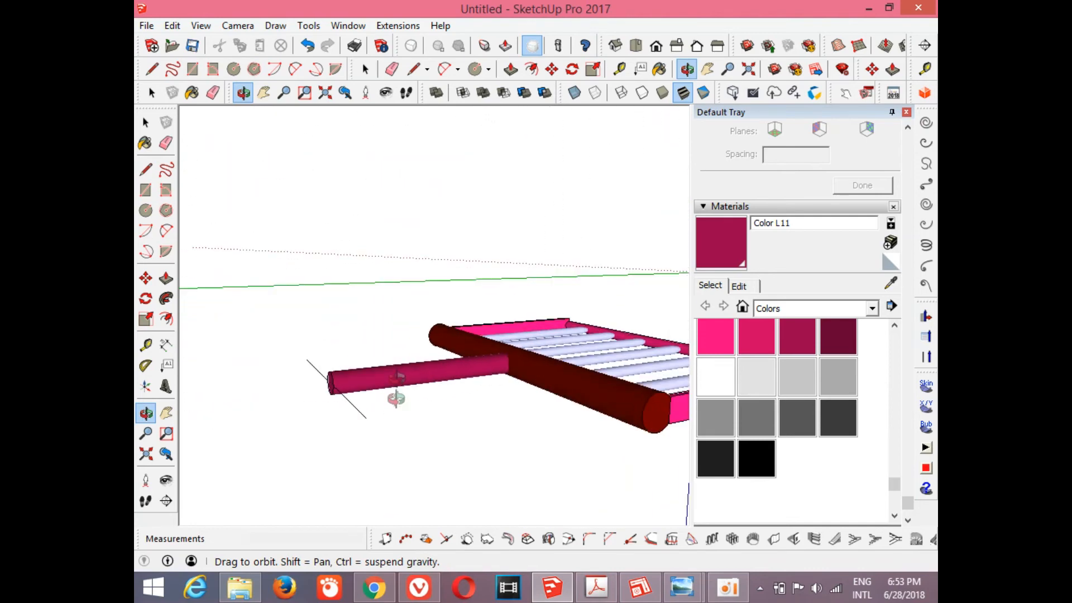
{"action": "left_click", "coordinate": [414, 70]}
{"action": "left_click", "coordinate": [366, 419]}
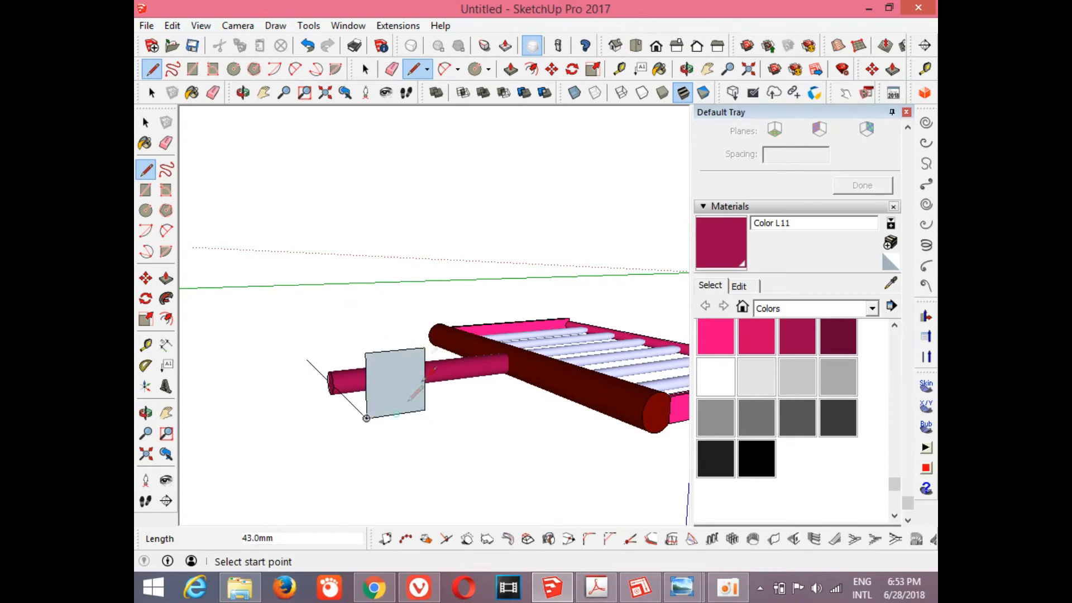
Draw a circle in the plane of the upright helper face, centred on the end of the handle's crossbar line.
{"action": "left_click", "coordinate": [474, 69]}
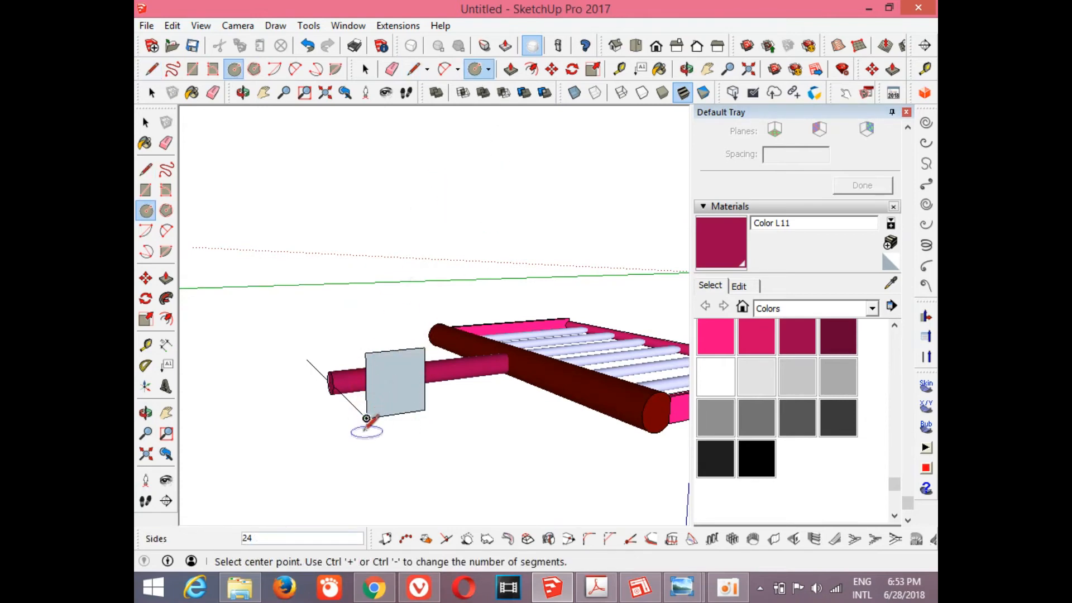
{"action": "left_click", "coordinate": [687, 69]}
{"action": "left_click_drag", "start_coordinate": [409, 412], "coordinate": [391, 327]}
{"action": "left_click", "coordinate": [474, 70]}
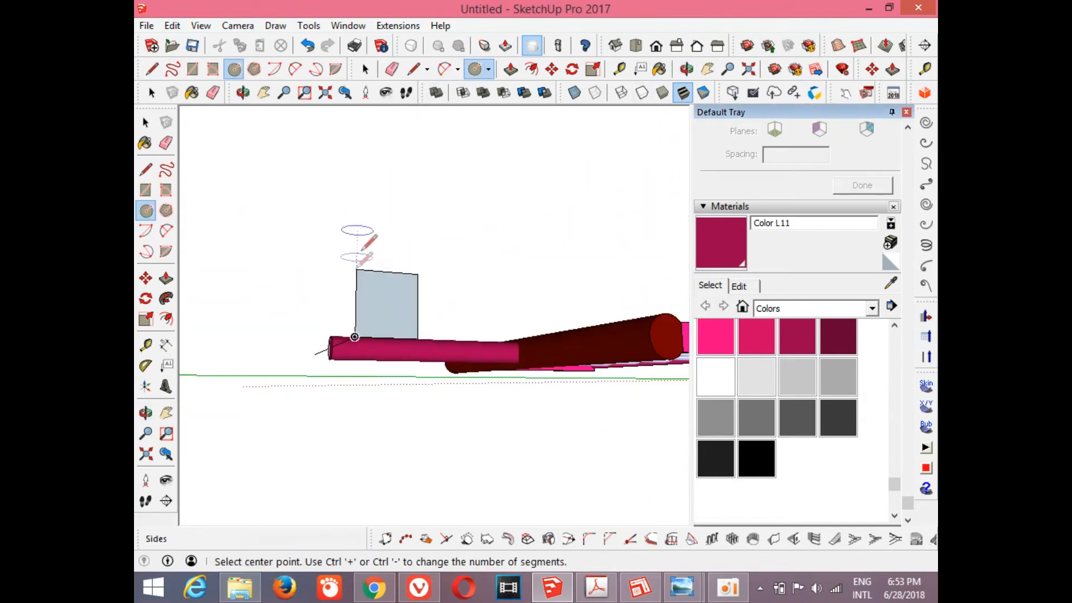
{"action": "left_click", "coordinate": [354, 337]}
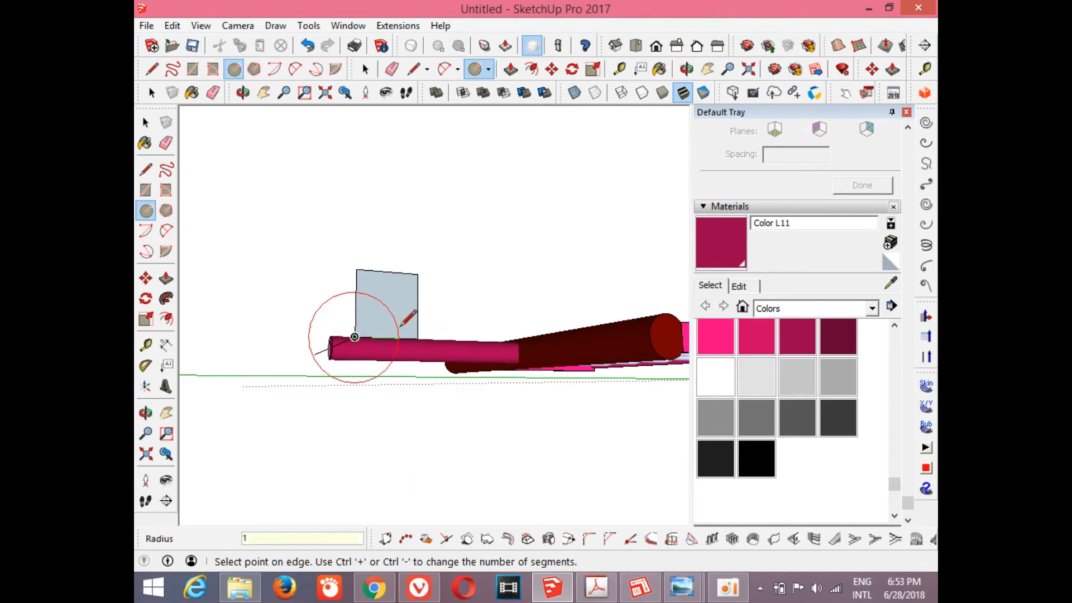
{"action": "left_click", "coordinate": [379, 332]}
{"action": "left_click", "coordinate": [687, 70]}
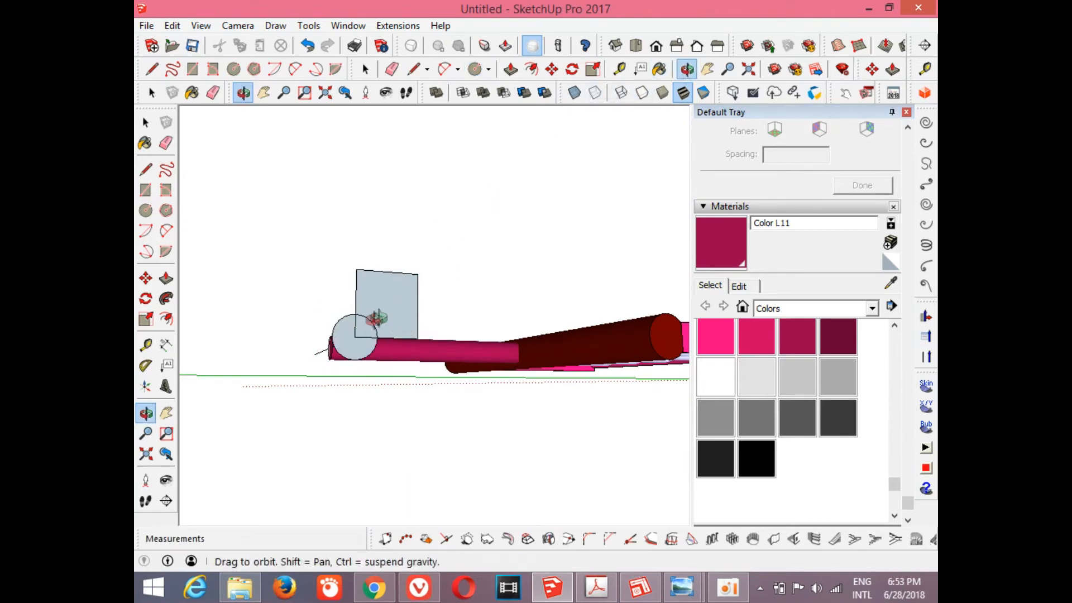
{"action": "left_click_drag", "start_coordinate": [376, 318], "coordinate": [483, 383]}
{"action": "key", "text": "space"}
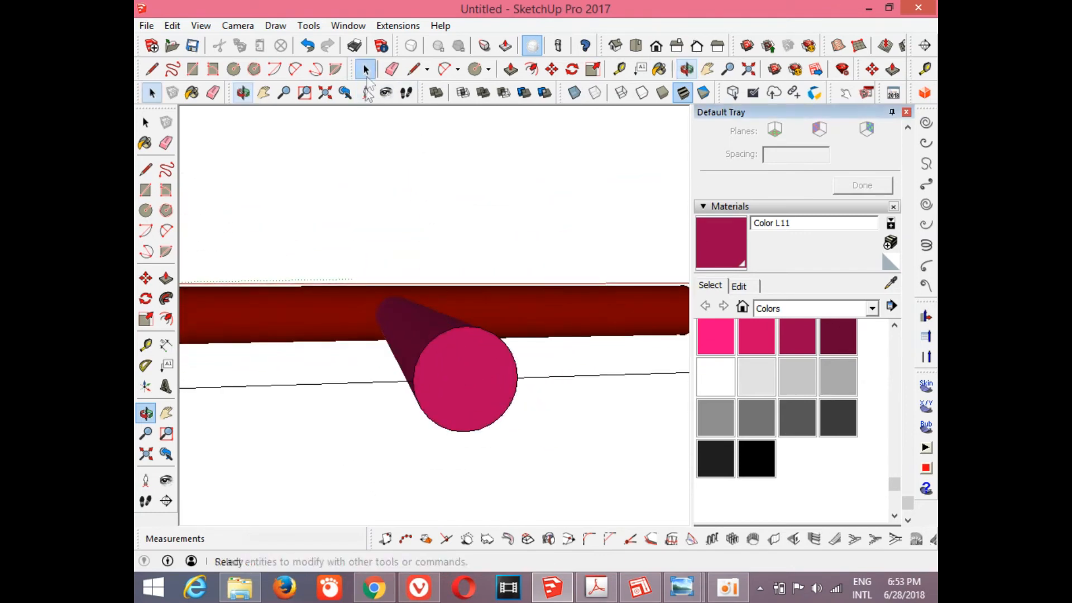
{"action": "left_click", "coordinate": [447, 393]}
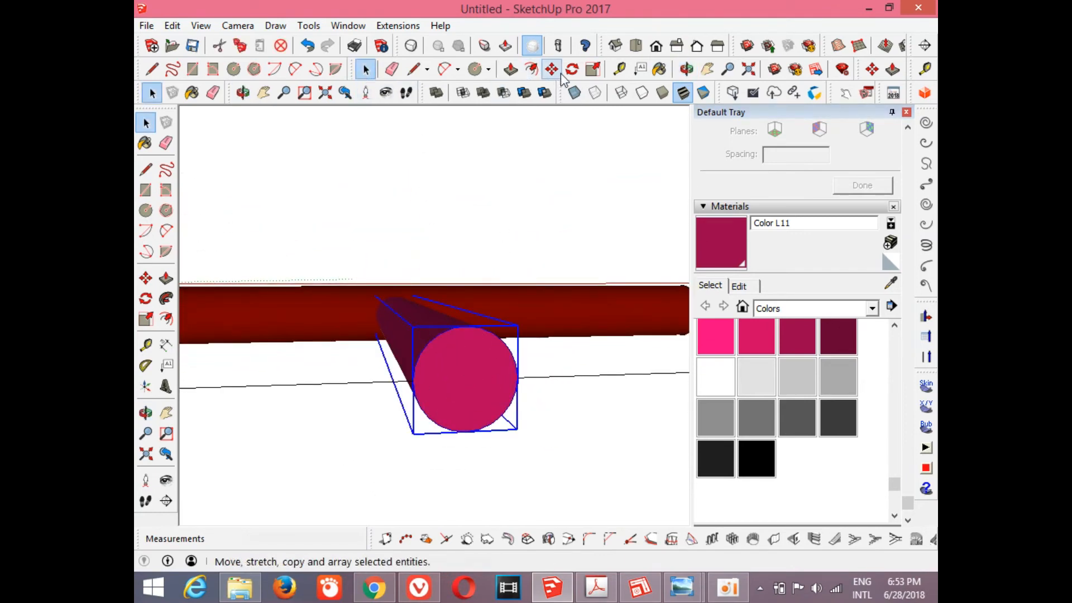
{"action": "left_click", "coordinate": [593, 68]}
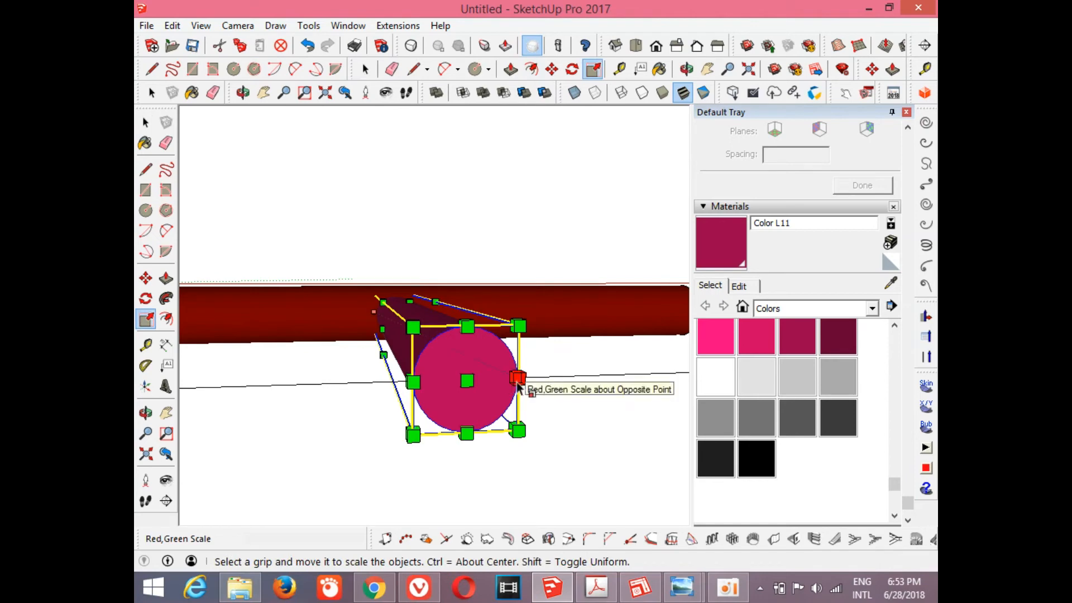
{"action": "left_click_drag", "start_coordinate": [518, 380], "coordinate": [531, 380]}
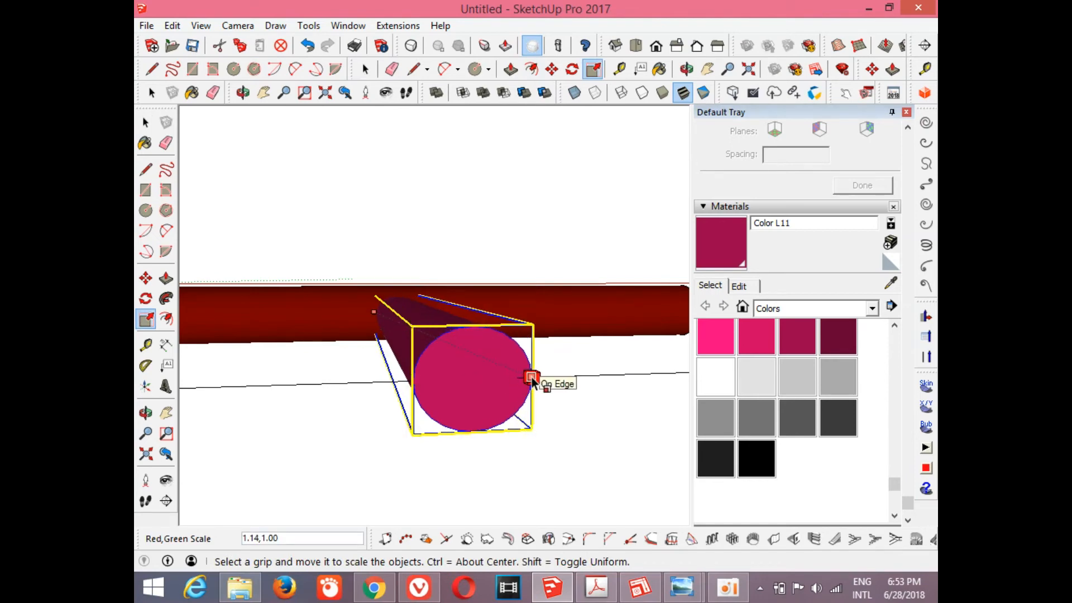
{"action": "key", "text": "Escape"}
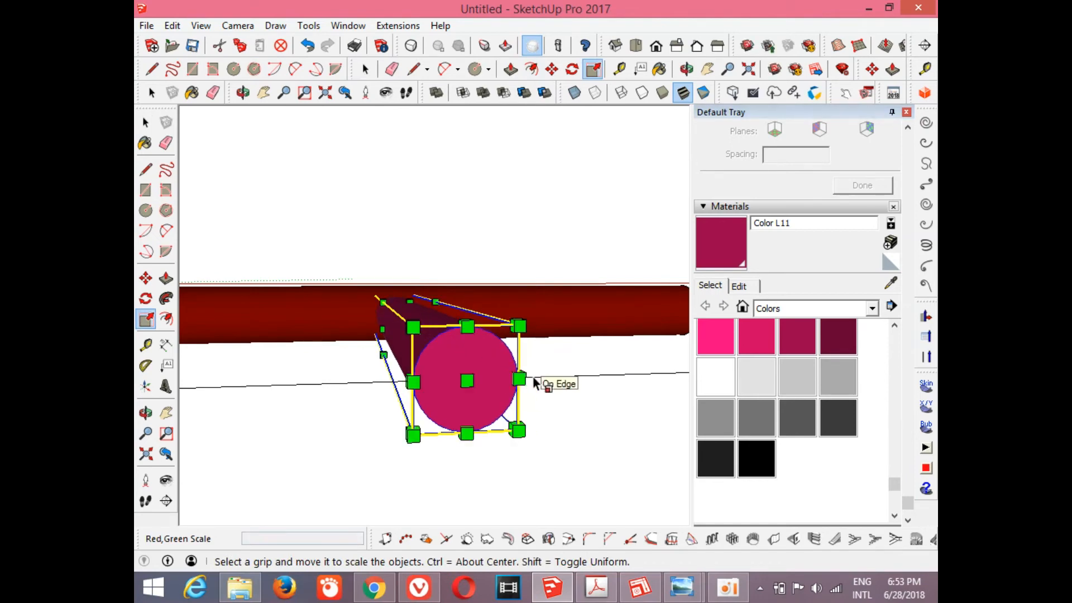
Open the stem group and scale the stem's outer end face by 1.50 along both its red and green directions.
{"action": "left_click", "coordinate": [366, 69]}
{"action": "double_click", "coordinate": [457, 355]}
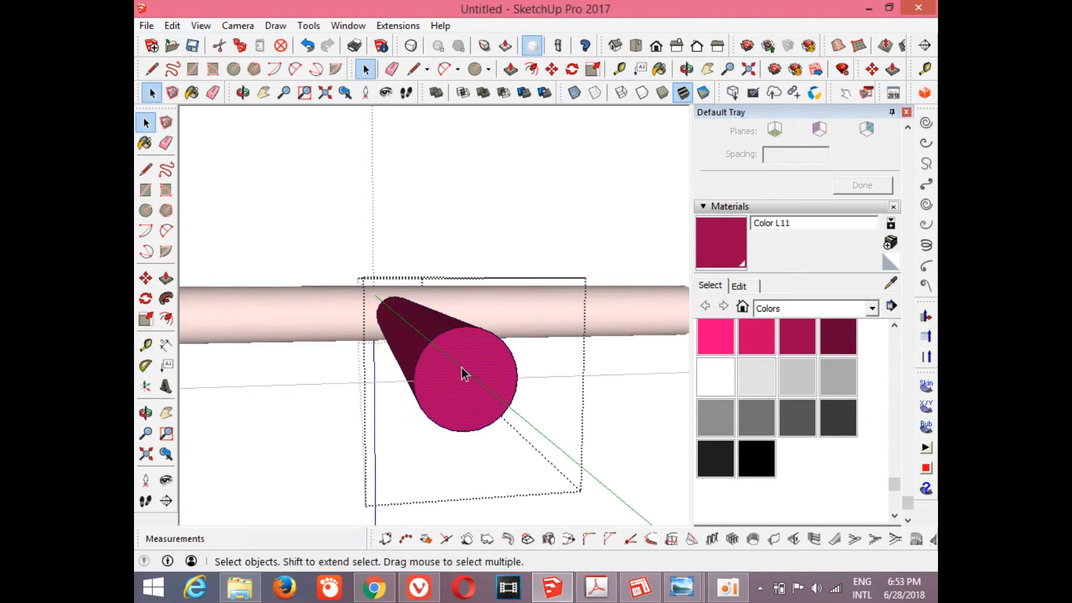
{"action": "left_click", "coordinate": [592, 68]}
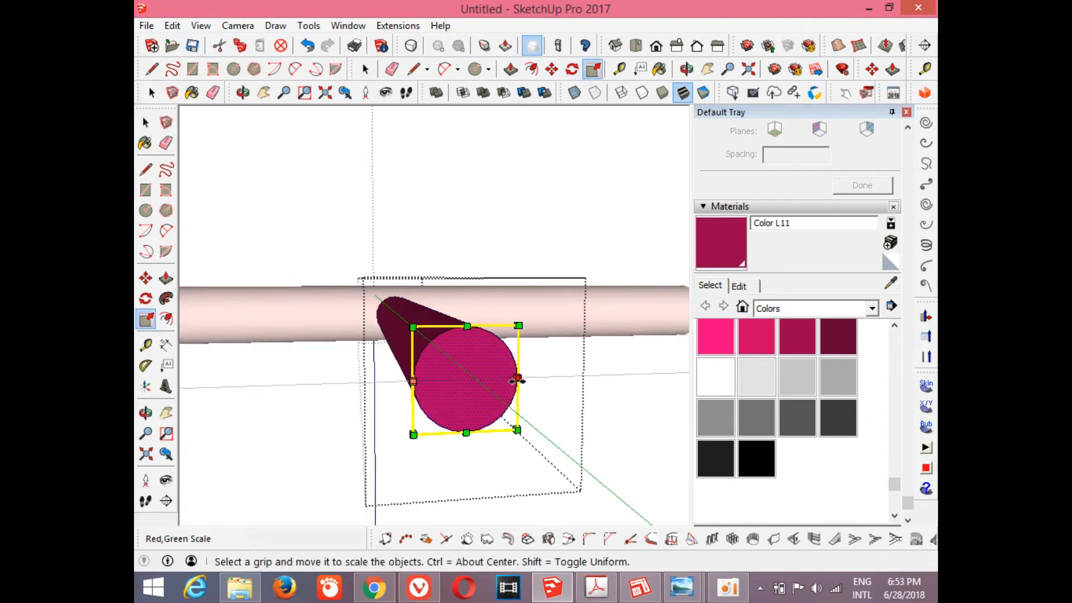
{"action": "left_click_drag", "start_coordinate": [517, 378], "coordinate": [533, 377]}
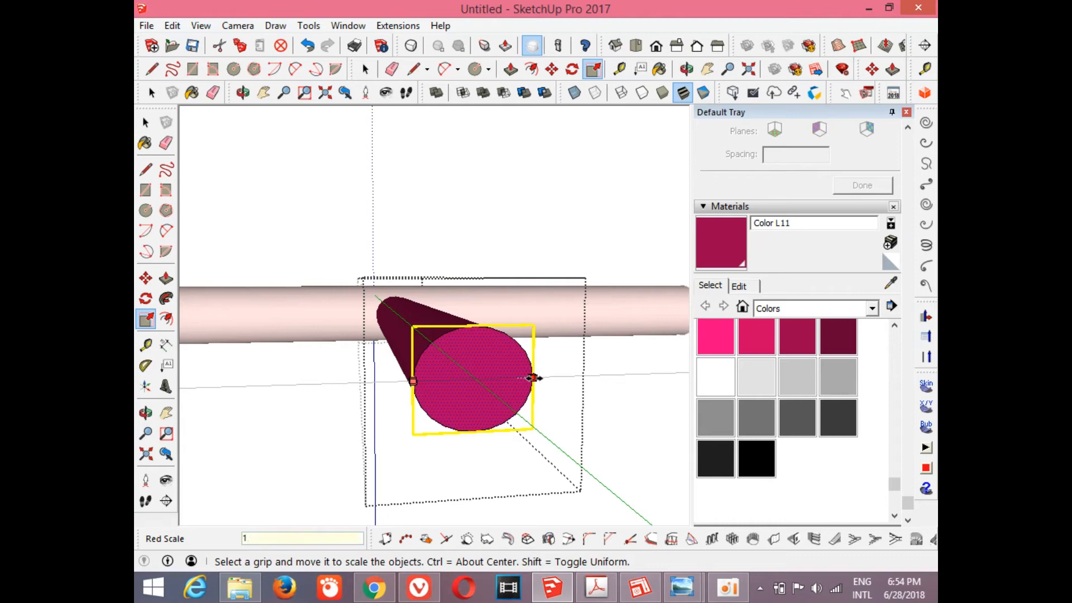
{"action": "key", "text": "Return"}
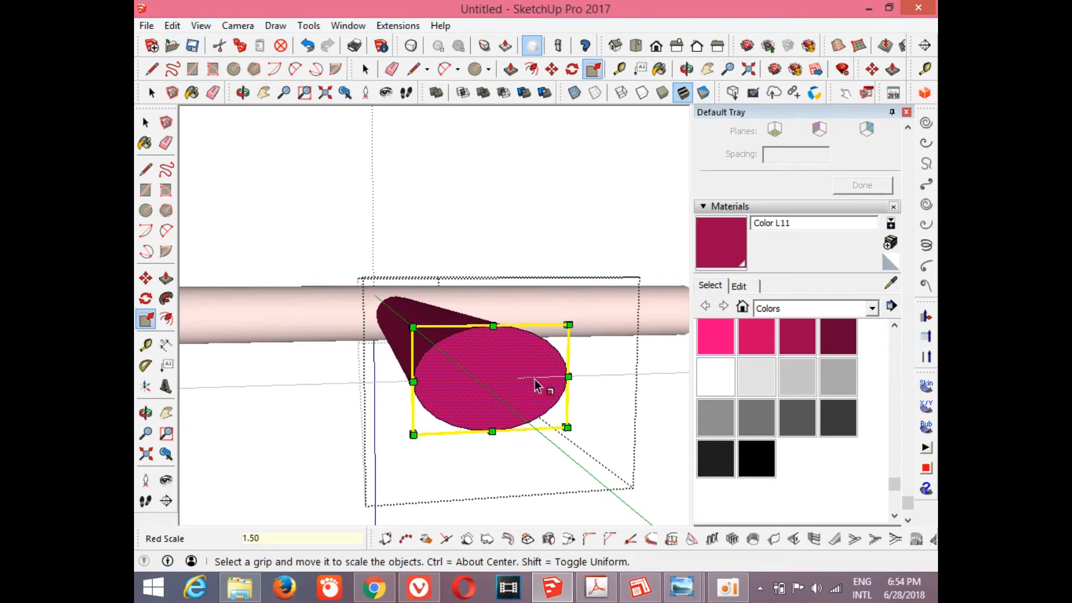
{"action": "left_click_drag", "start_coordinate": [495, 328], "coordinate": [500, 308]}
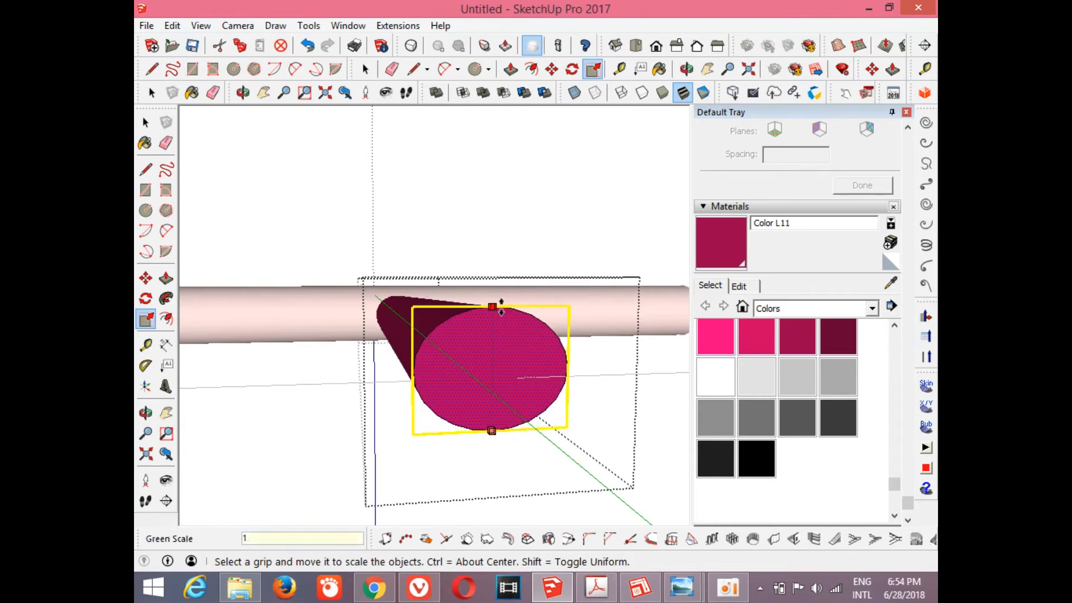
{"action": "key", "text": "Return"}
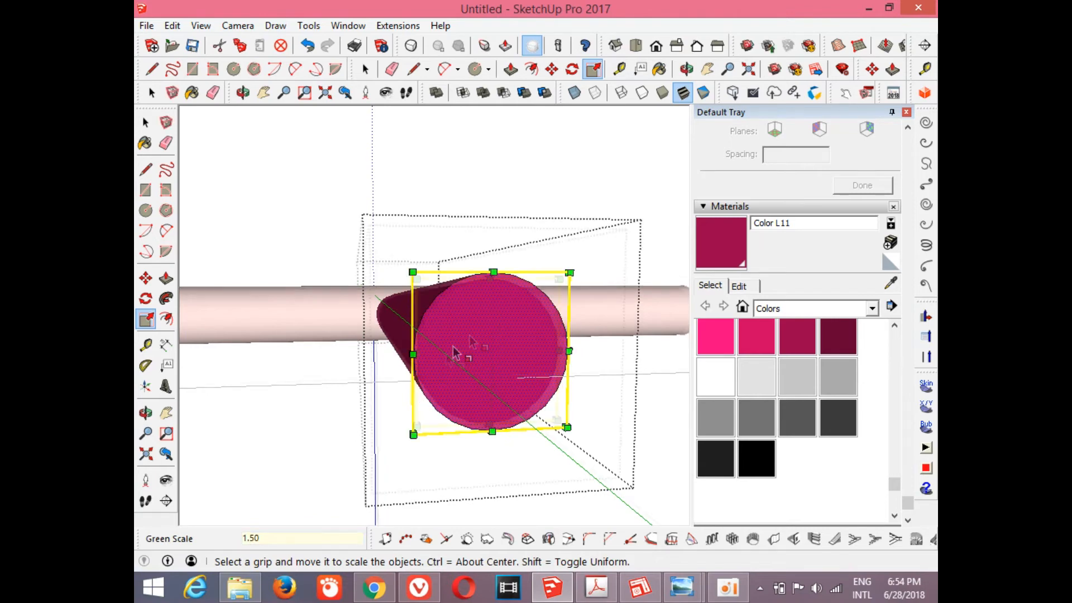
{"action": "scroll", "coordinate": [502, 311], "scroll_direction": "down", "scroll_amount": 3}
{"action": "key", "text": "m"}
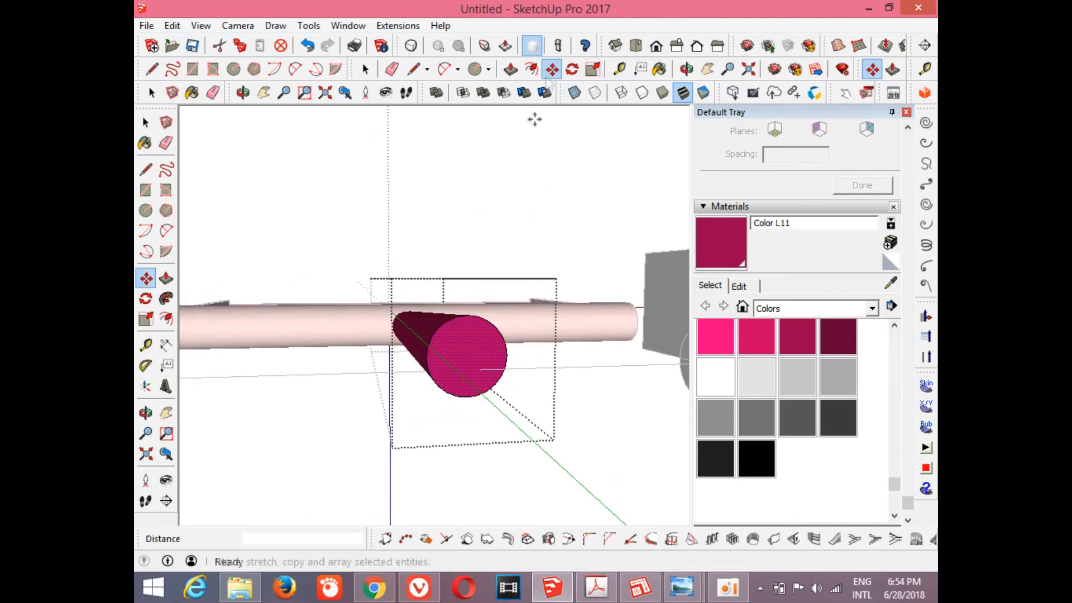
{"action": "left_click", "coordinate": [454, 346]}
{"action": "key", "text": "Escape"}
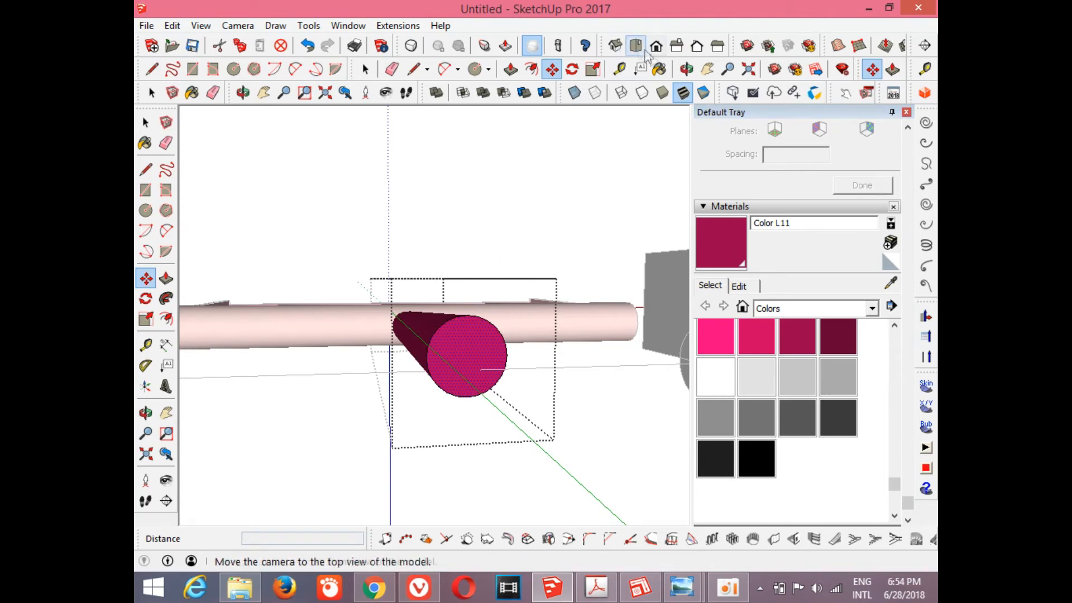
Leave the stem group and turn on X-ray display to expose the stem's end inside the dark red tube.
{"action": "middle_click_drag", "start_coordinate": [524, 266], "coordinate": [487, 393]}
{"action": "left_click_drag", "start_coordinate": [487, 394], "coordinate": [454, 485]}
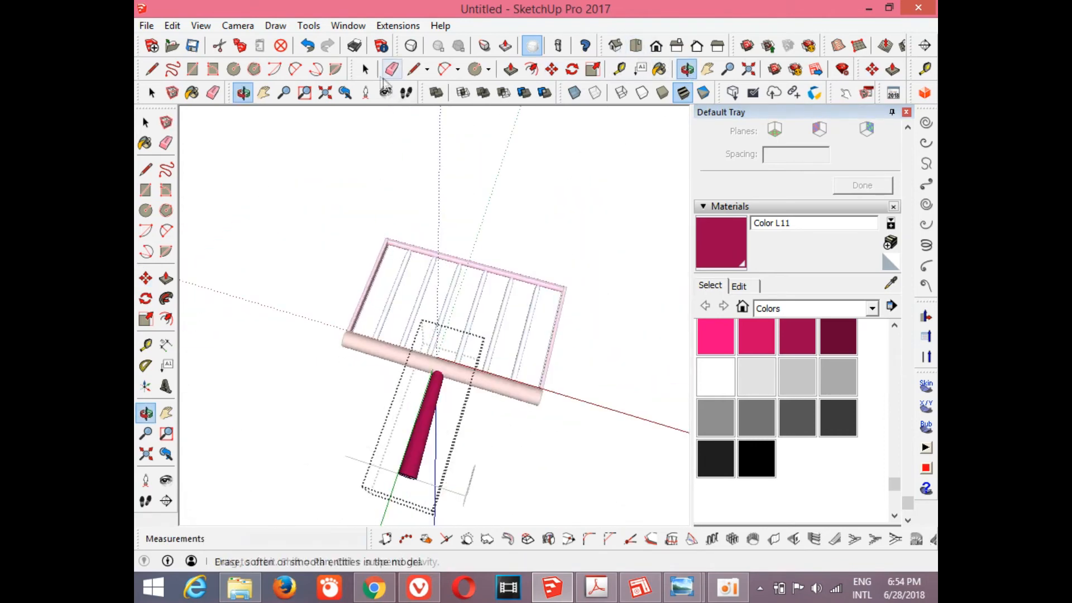
{"action": "left_click", "coordinate": [365, 70]}
{"action": "left_click", "coordinate": [529, 231]}
{"action": "scroll", "coordinate": [419, 410], "scroll_direction": "up", "scroll_amount": 4}
{"action": "scroll", "coordinate": [473, 377], "scroll_direction": "down", "scroll_amount": 4}
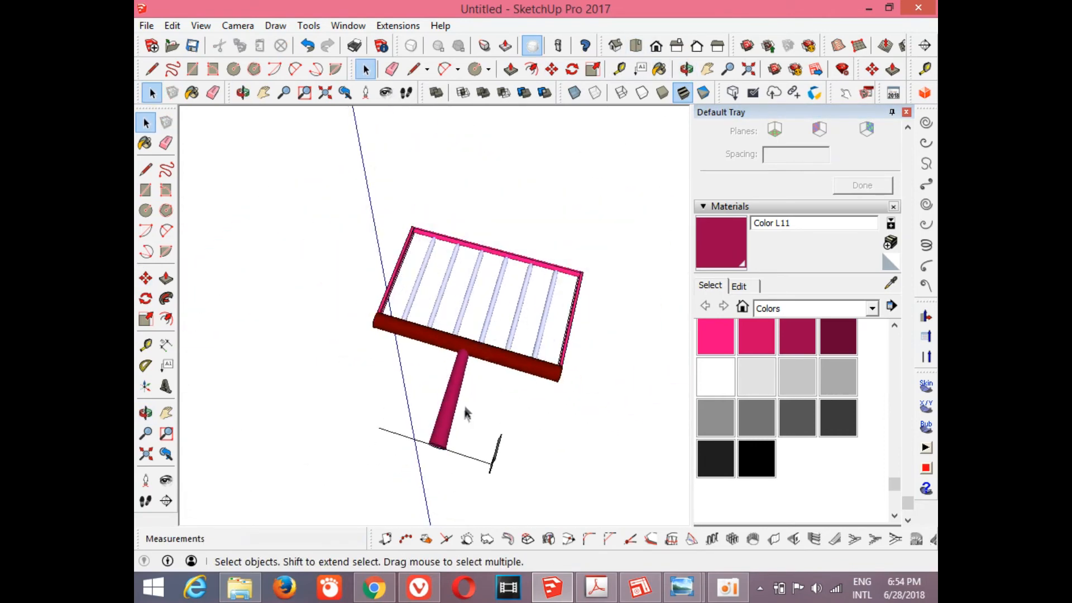
{"action": "left_click", "coordinate": [687, 70]}
{"action": "left_click_drag", "start_coordinate": [571, 323], "coordinate": [503, 279]}
{"action": "scroll", "coordinate": [473, 236], "scroll_direction": "up", "scroll_amount": 8}
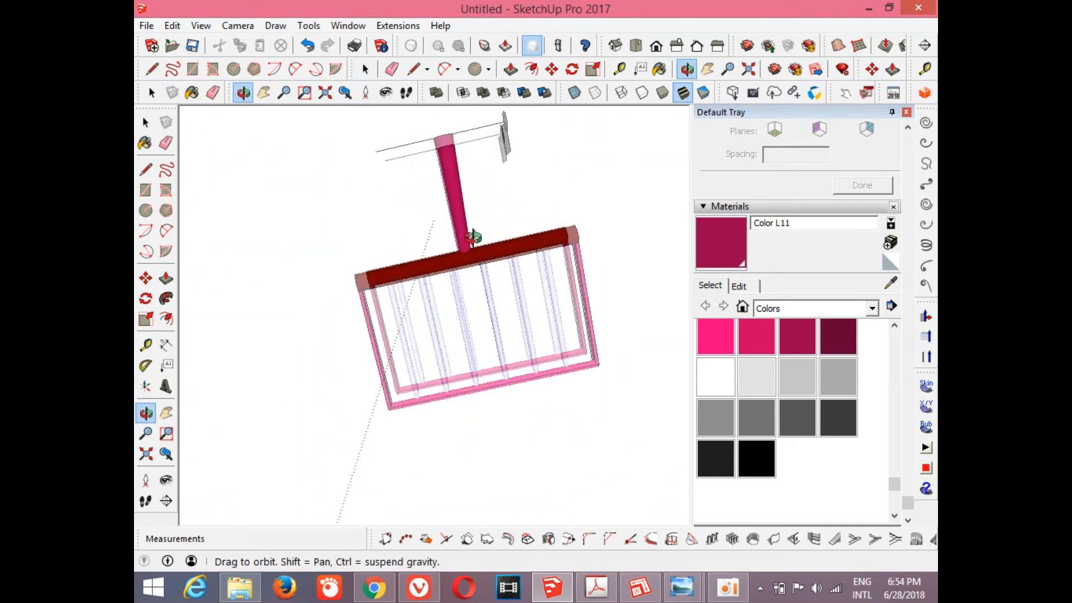
{"action": "scroll", "coordinate": [472, 291], "scroll_direction": "up", "scroll_amount": 4}
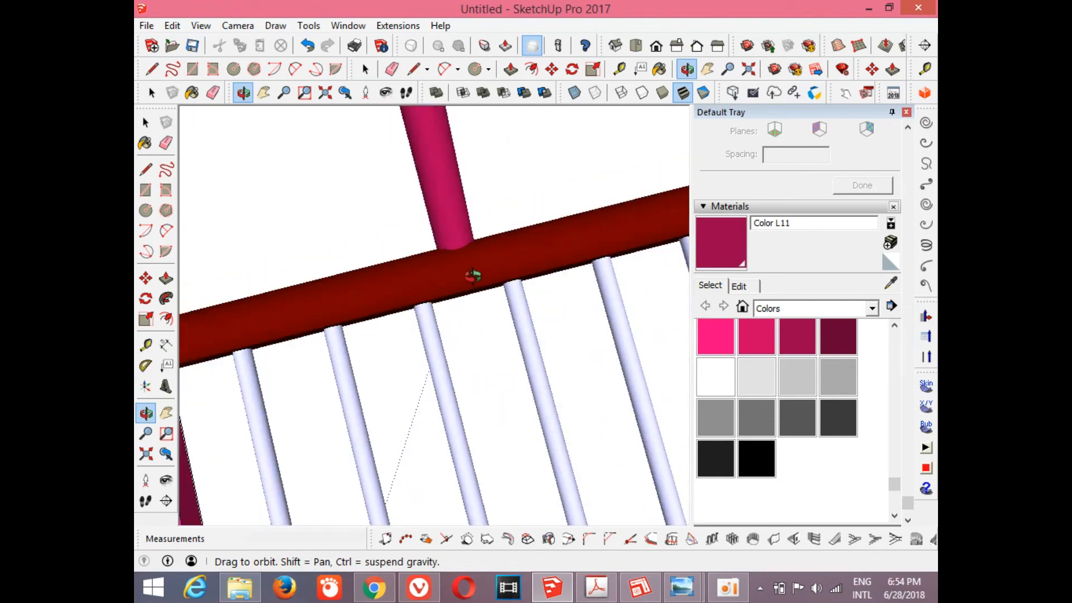
{"action": "left_click", "coordinate": [573, 94]}
{"action": "scroll", "coordinate": [463, 263], "scroll_direction": "up", "scroll_amount": 3}
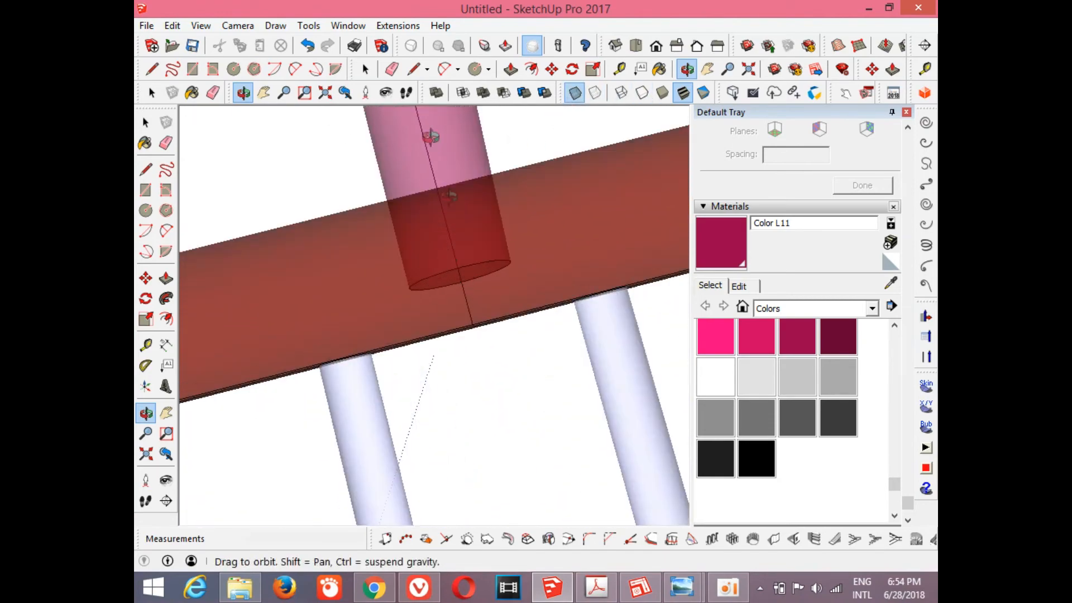
{"action": "left_click", "coordinate": [366, 69]}
{"action": "scroll", "coordinate": [481, 269], "scroll_direction": "up", "scroll_amount": 4}
{"action": "double_click", "coordinate": [472, 271]}
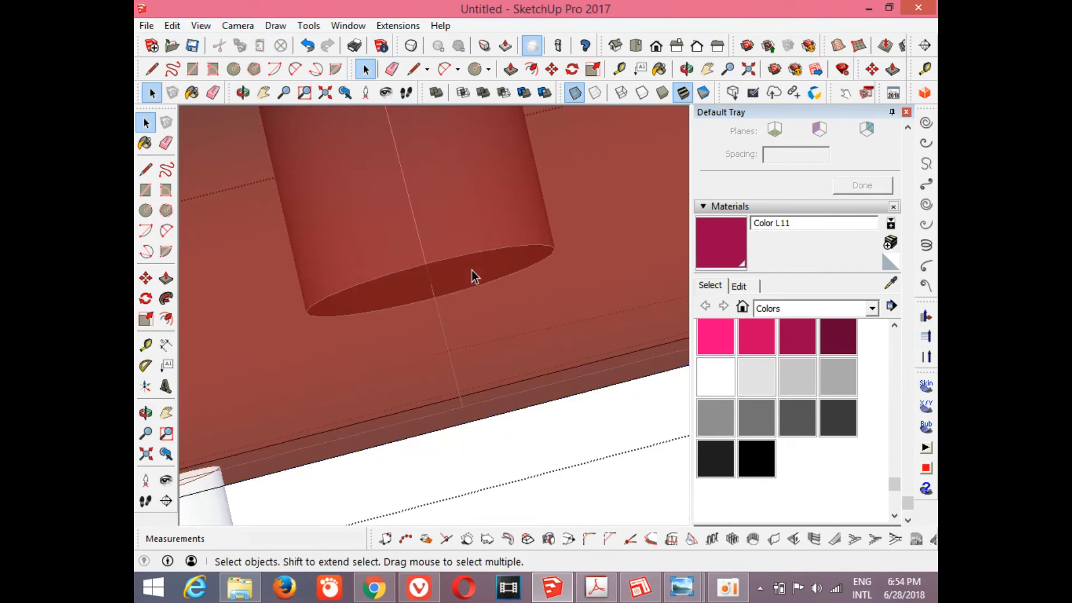
{"action": "left_click", "coordinate": [471, 270]}
{"action": "scroll", "coordinate": [463, 237], "scroll_direction": "down", "scroll_amount": 6}
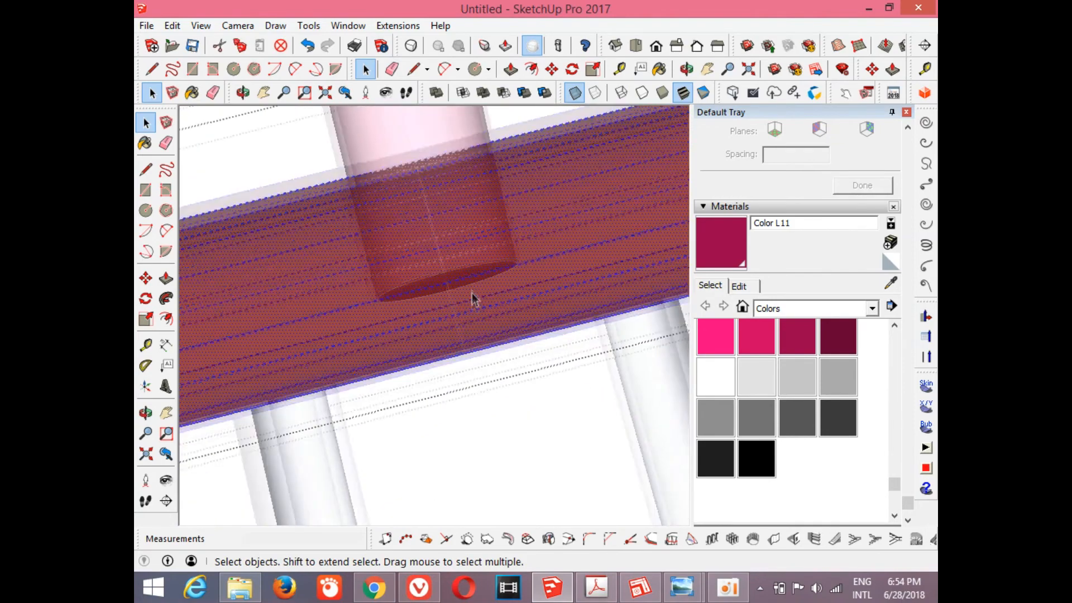
Open the stem group and scale the end face inside the dark red tube by 1.50 along both its red and green directions.
{"action": "left_click", "coordinate": [445, 177]}
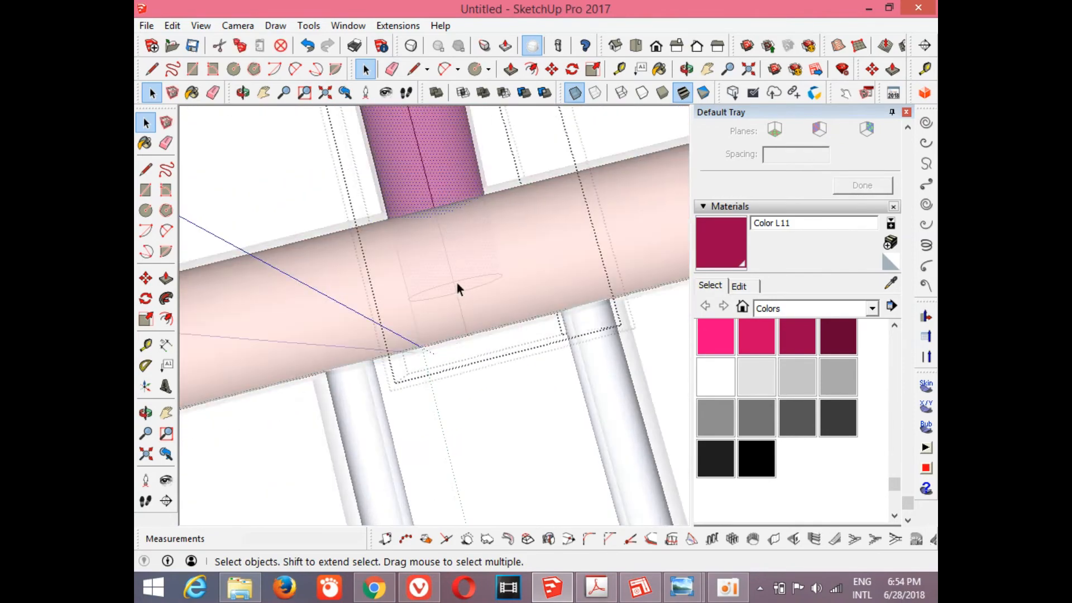
{"action": "scroll", "coordinate": [458, 282], "scroll_direction": "up", "scroll_amount": 3}
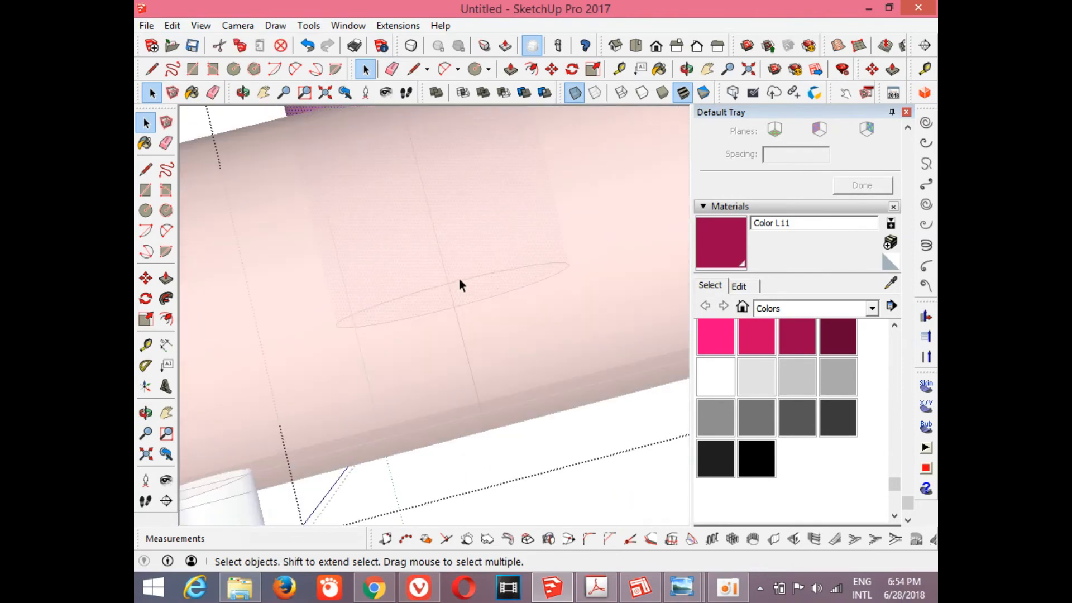
{"action": "left_click", "coordinate": [593, 69]}
{"action": "left_click_drag", "start_coordinate": [564, 268], "coordinate": [575, 266]}
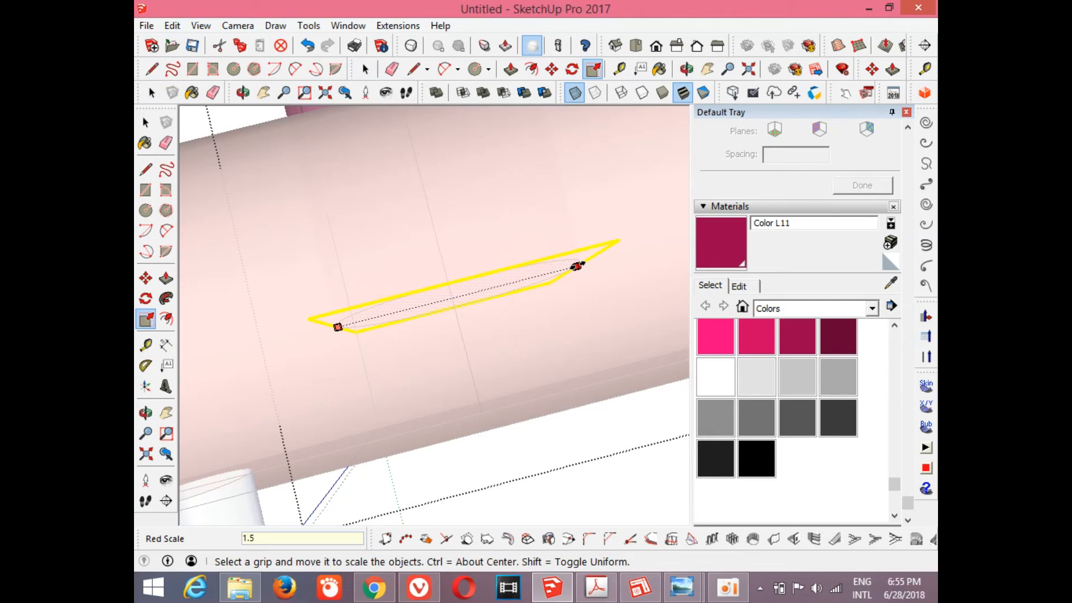
{"action": "type", "text": "1.50"}
{"action": "key", "text": "Return"}
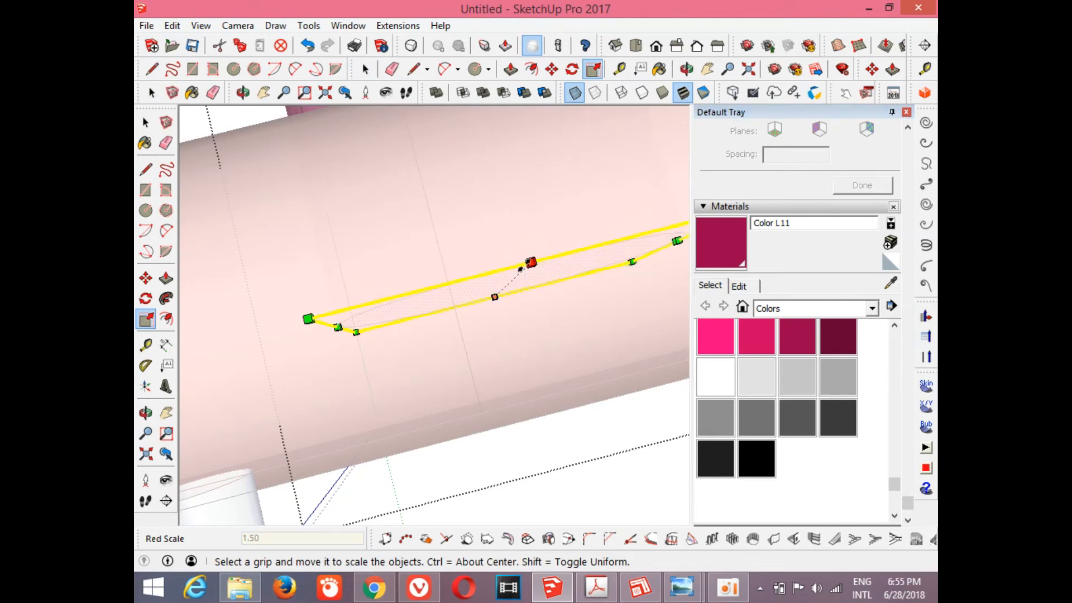
{"action": "left_click_drag", "start_coordinate": [531, 262], "coordinate": [530, 257]}
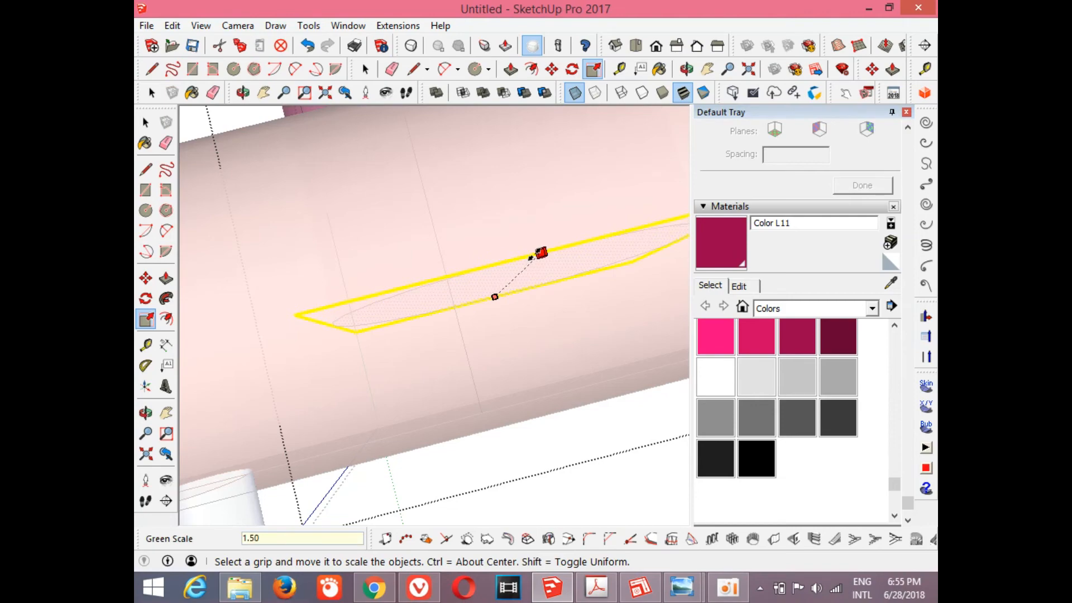
{"action": "type", "text": "1.50"}
{"action": "key", "text": "Return"}
{"action": "scroll", "coordinate": [545, 254], "scroll_direction": "down", "scroll_amount": 6}
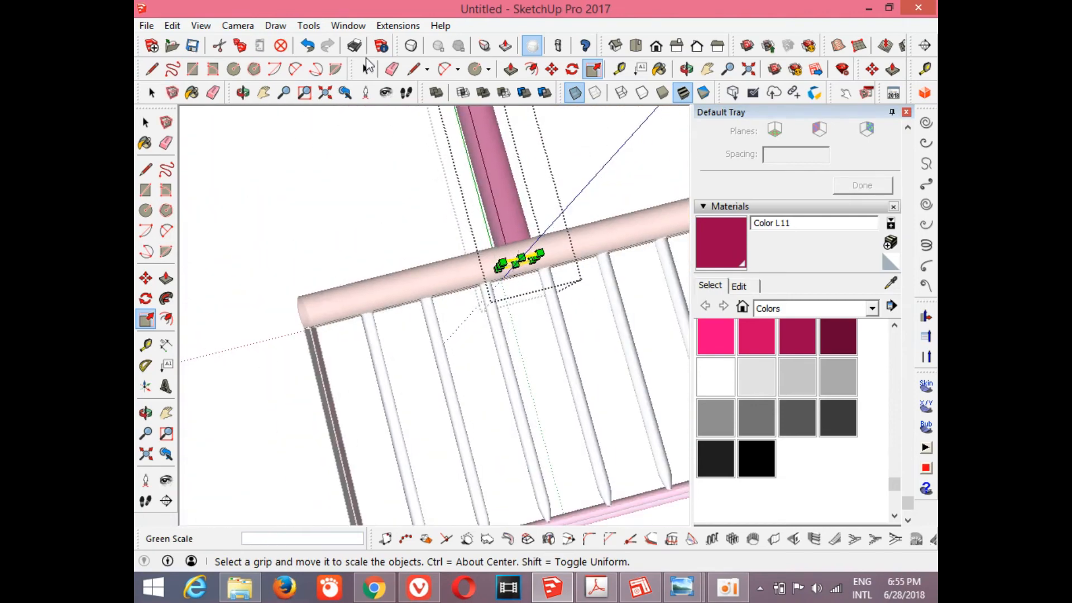
Leave the stem group and move the whole stem about 4 mm along the red axis, back towards the handle's centre line.
{"action": "left_click", "coordinate": [367, 68]}
{"action": "scroll", "coordinate": [382, 176], "scroll_direction": "down", "scroll_amount": 5}
{"action": "scroll", "coordinate": [430, 156], "scroll_direction": "up", "scroll_amount": 8}
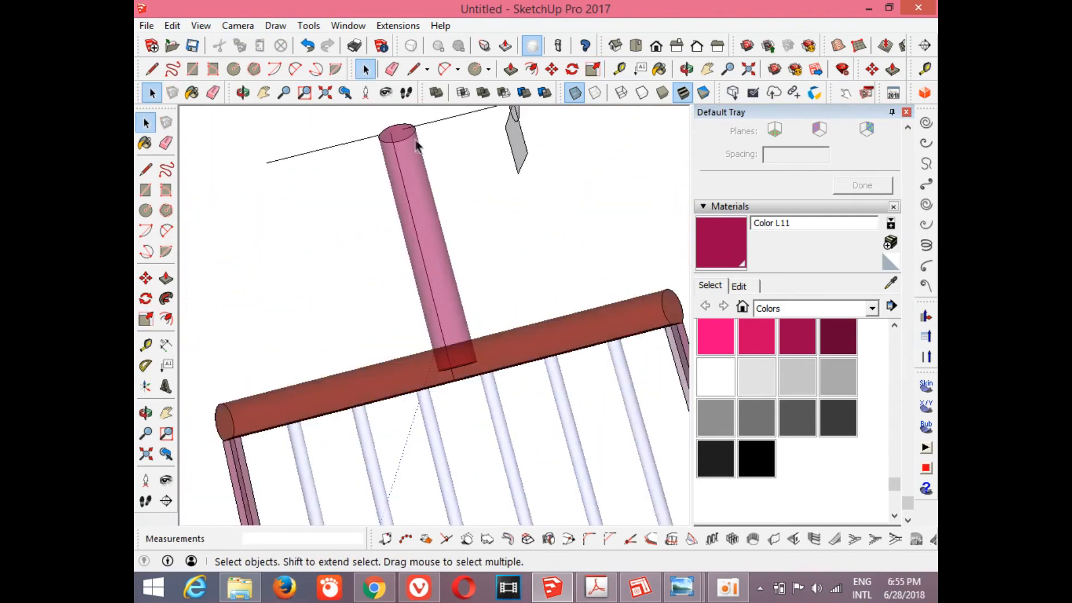
{"action": "scroll", "coordinate": [409, 136], "scroll_direction": "up", "scroll_amount": 5}
{"action": "scroll", "coordinate": [415, 167], "scroll_direction": "down", "scroll_amount": 1}
{"action": "double_click", "coordinate": [412, 197]}
{"action": "scroll", "coordinate": [550, 220], "scroll_direction": "down", "scroll_amount": 2}
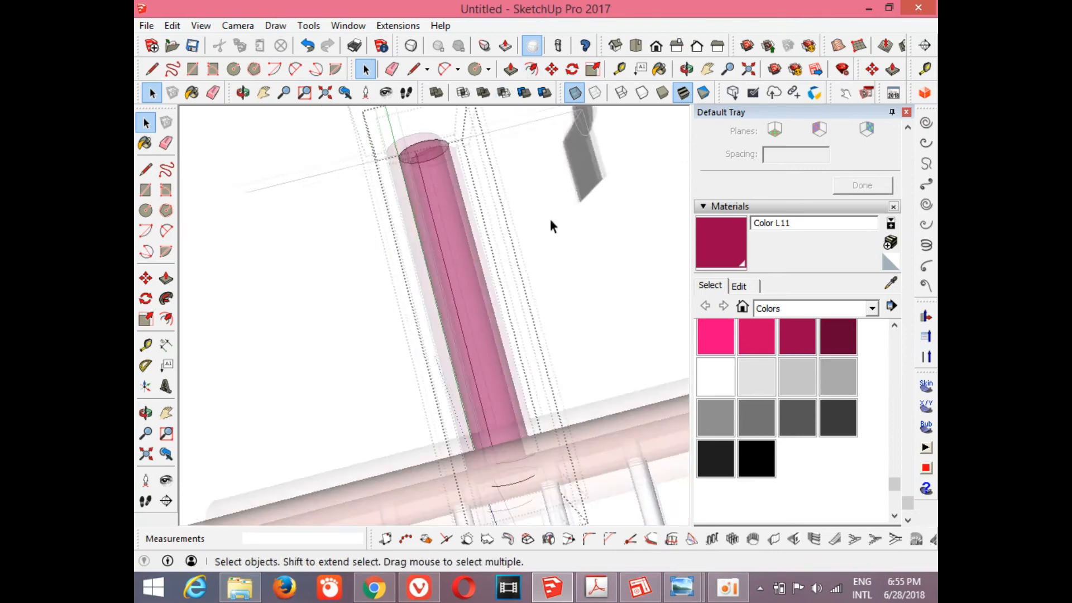
{"action": "left_click", "coordinate": [551, 226]}
{"action": "left_click", "coordinate": [484, 288]}
{"action": "left_click", "coordinate": [552, 68]}
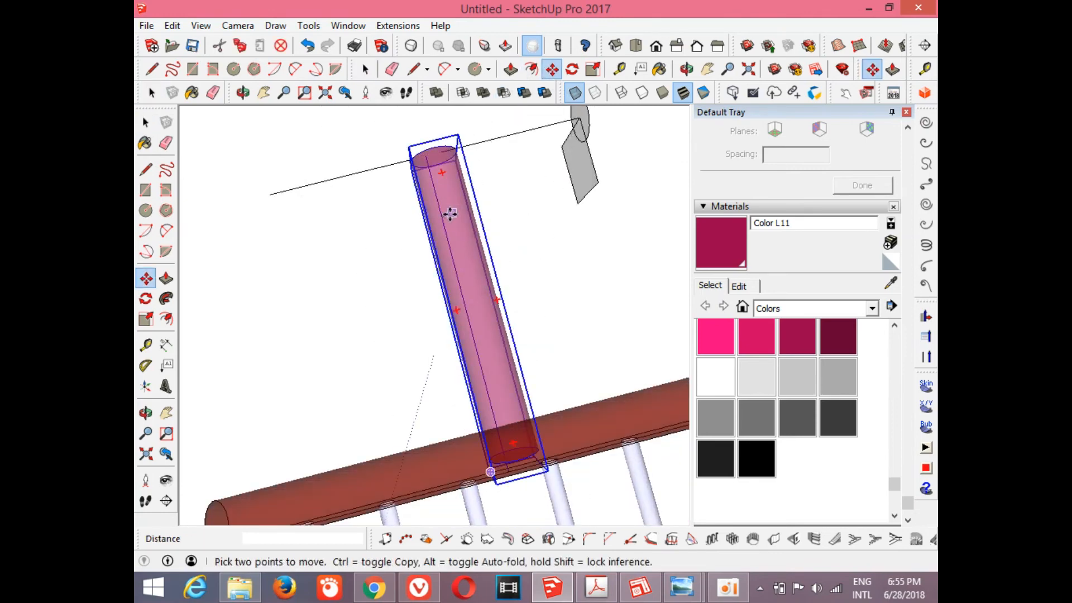
{"action": "left_click", "coordinate": [450, 214]}
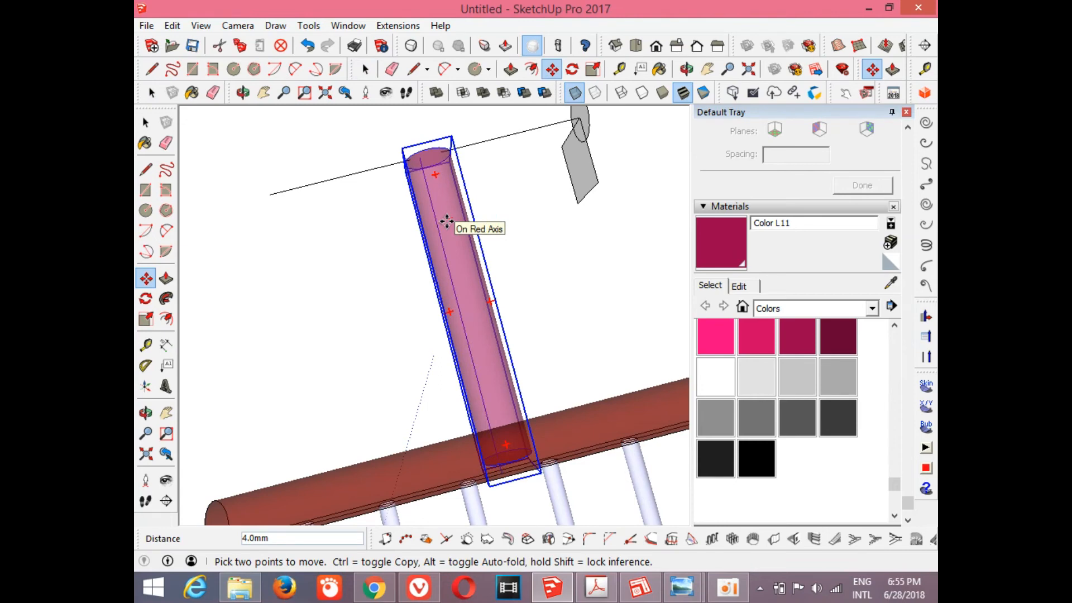
{"action": "scroll", "coordinate": [430, 229], "scroll_direction": "down", "scroll_amount": 5}
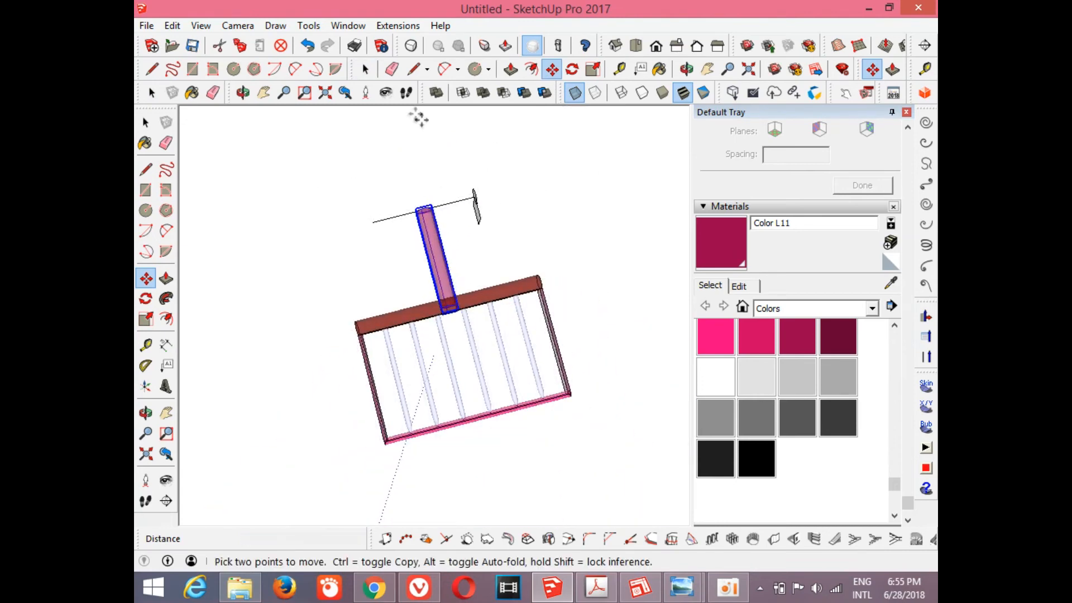
Deselect the stem and turn off X-ray display to work on the circle at the handle centre line's end.
{"action": "key", "text": "space"}
{"action": "left_click", "coordinate": [459, 121]}
{"action": "scroll", "coordinate": [431, 212], "scroll_direction": "up", "scroll_amount": 3}
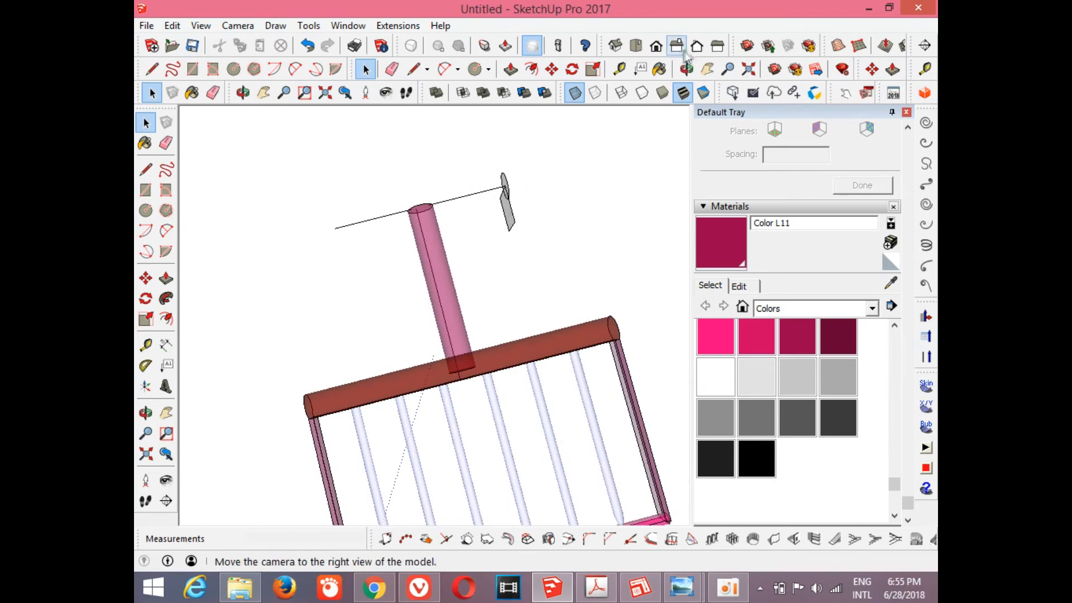
{"action": "left_click", "coordinate": [687, 69]}
{"action": "left_click_drag", "start_coordinate": [550, 149], "coordinate": [597, 191]}
{"action": "left_click", "coordinate": [574, 92]}
{"action": "scroll", "coordinate": [525, 195], "scroll_direction": "up", "scroll_amount": 5}
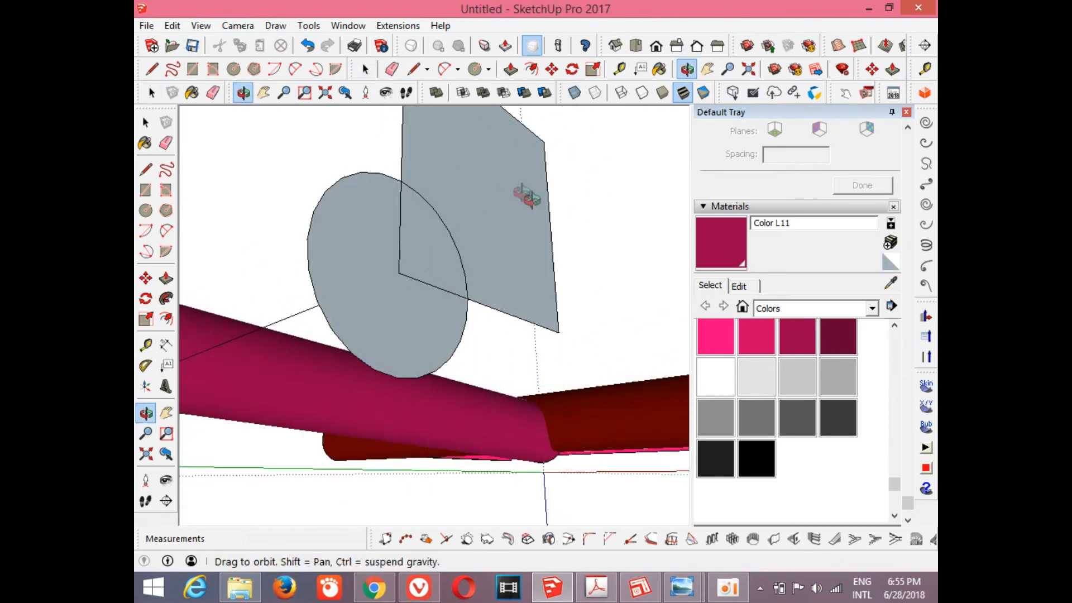
Push/Pull the circle at the end of the handle's centre line by 200 mm along that line.
{"action": "left_click", "coordinate": [366, 69]}
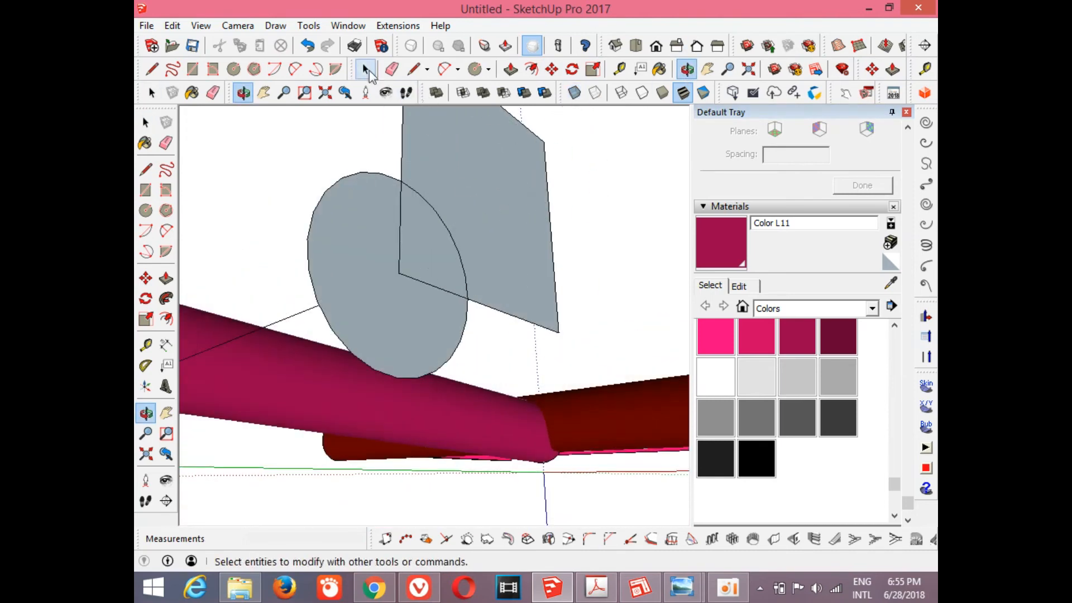
{"action": "left_click", "coordinate": [418, 283]}
{"action": "scroll", "coordinate": [418, 282], "scroll_direction": "down", "scroll_amount": 3}
{"action": "left_click", "coordinate": [511, 69]}
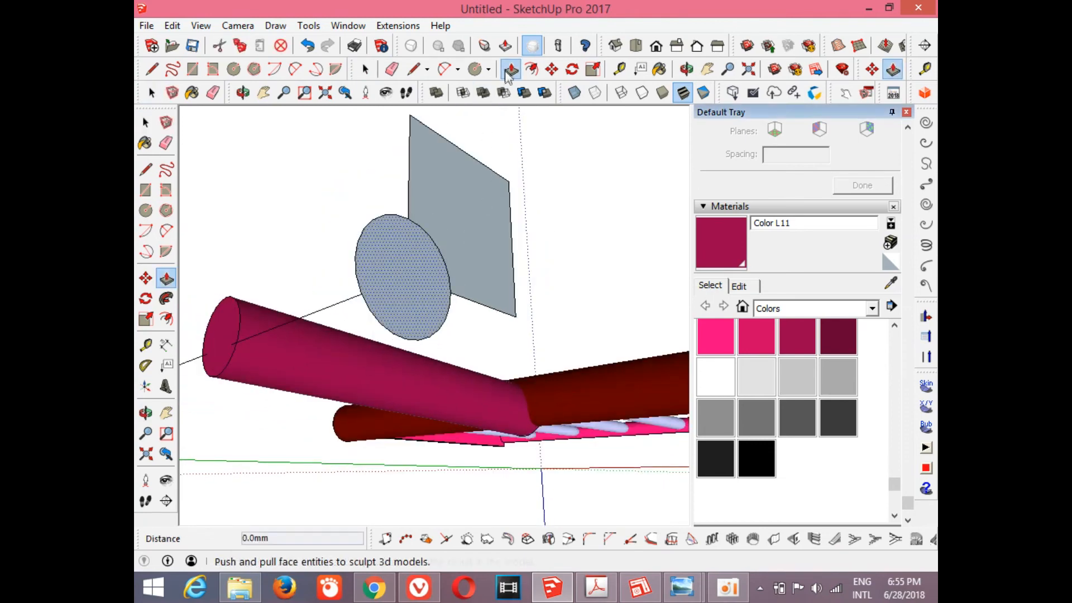
{"action": "left_click", "coordinate": [406, 277]}
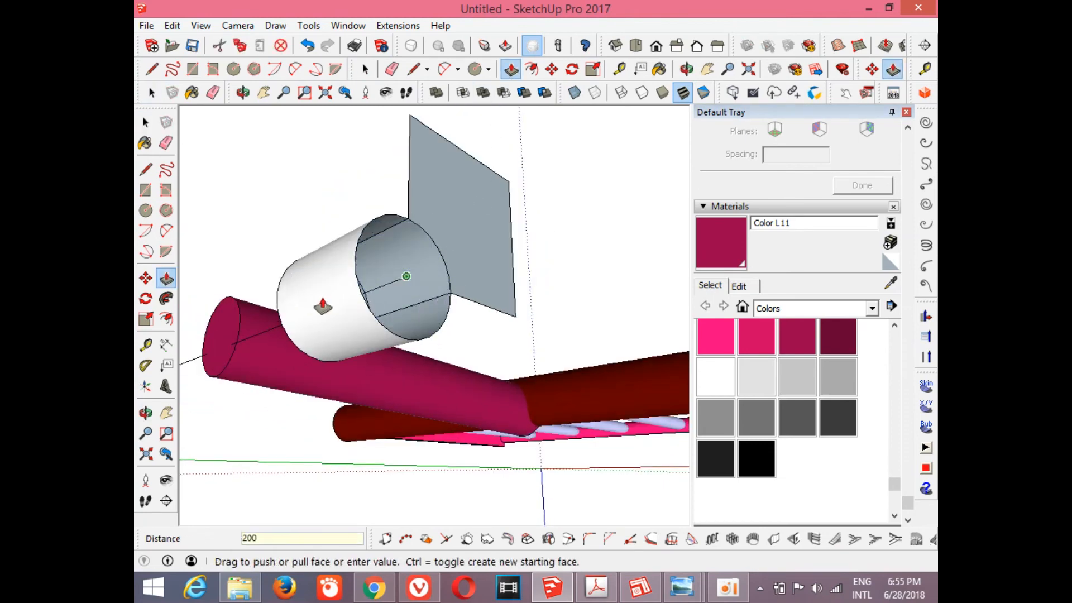
{"action": "type", "text": "200"}
{"action": "key", "text": "Return"}
{"action": "scroll", "coordinate": [342, 304], "scroll_direction": "down", "scroll_amount": 4}
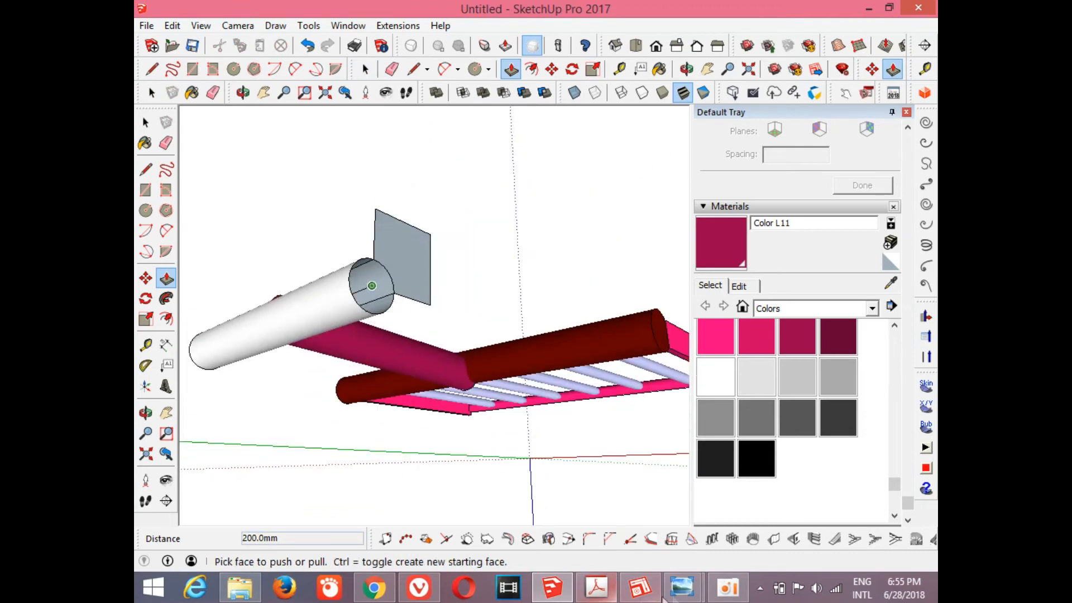
Delete the upright helper rectangle beside the handle tube's end, both its face and its leftover edges.
{"action": "left_click", "coordinate": [686, 69]}
{"action": "left_click_drag", "start_coordinate": [491, 273], "coordinate": [601, 329]}
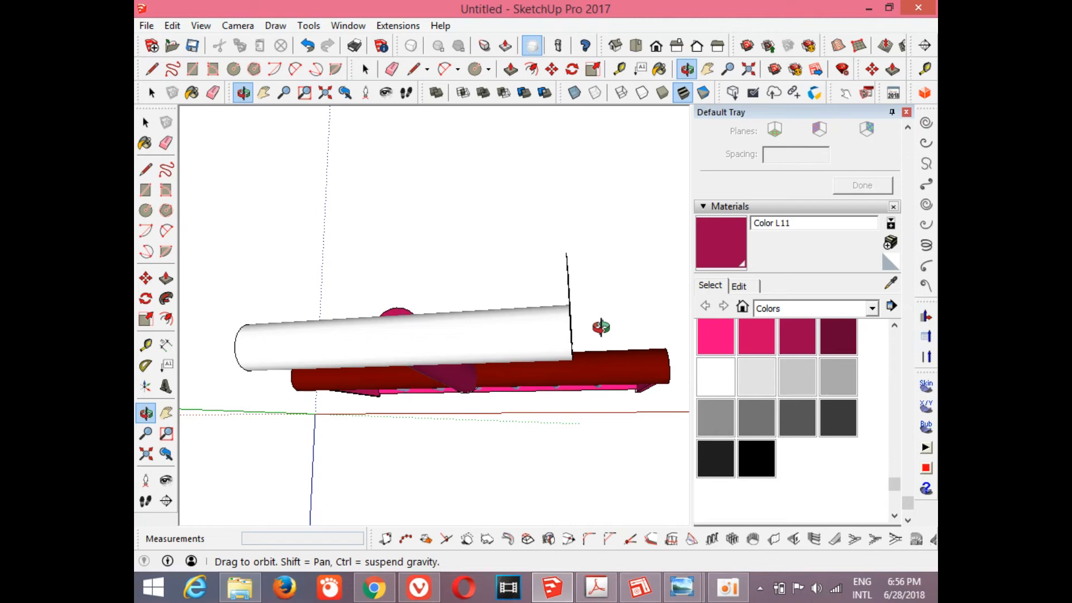
{"action": "left_click_drag", "start_coordinate": [615, 341], "coordinate": [502, 296]}
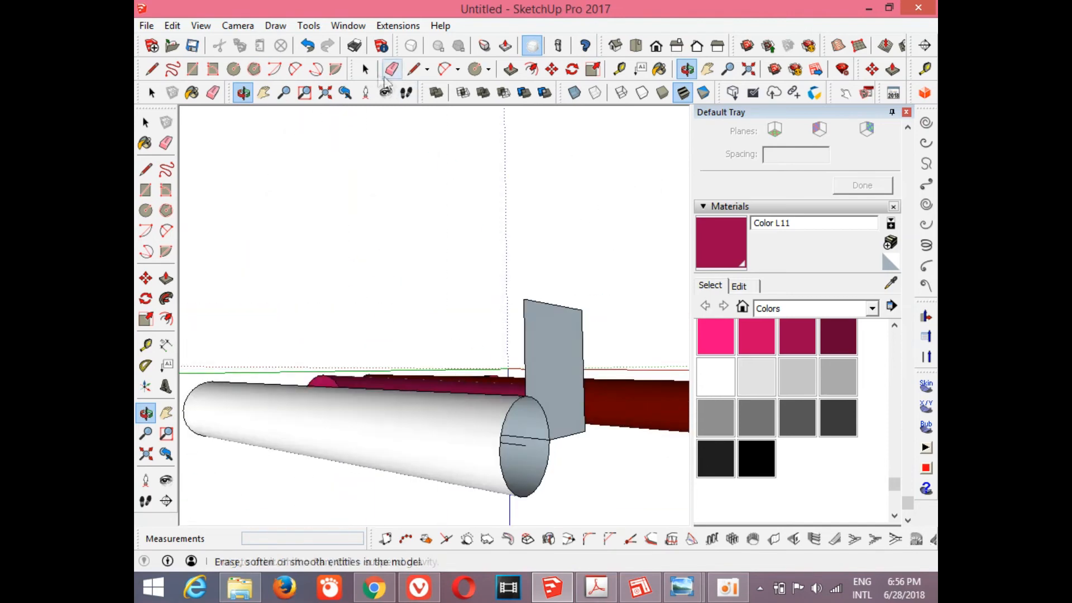
{"action": "key", "text": "space"}
{"action": "key", "text": "Delete"}
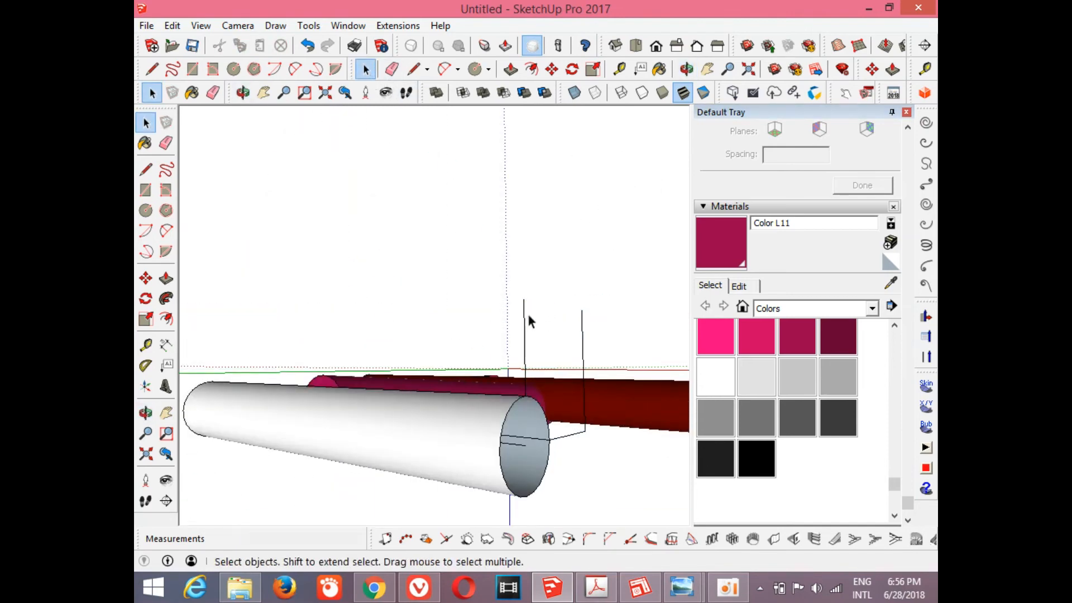
{"action": "left_click", "coordinate": [524, 317]}
{"action": "key", "text": "Delete"}
{"action": "left_click", "coordinate": [582, 338]}
{"action": "key", "text": "Delete"}
{"action": "left_click", "coordinate": [580, 433]}
{"action": "key", "text": "Delete"}
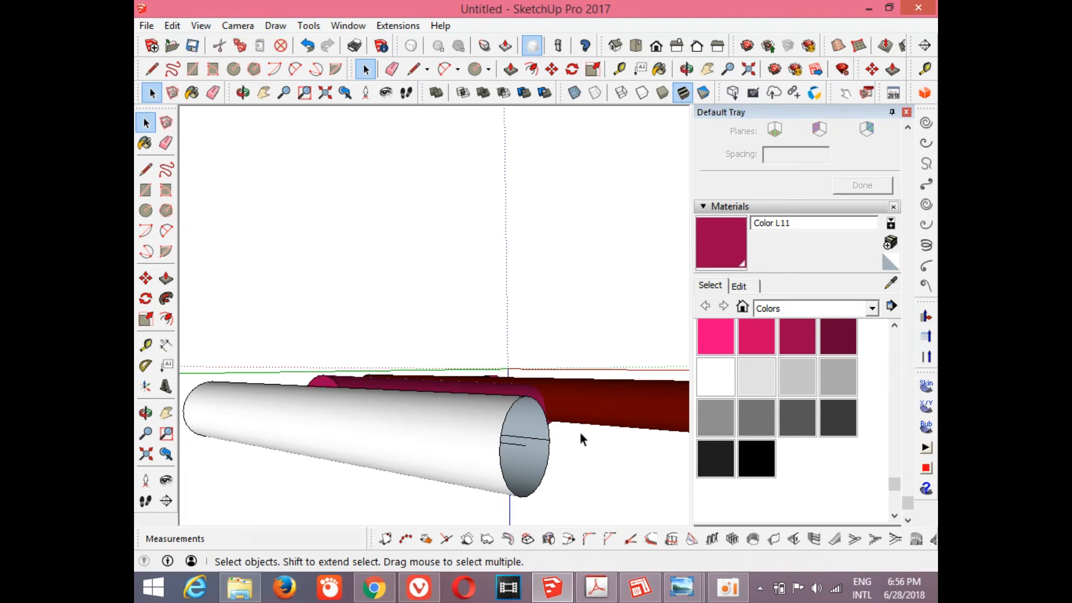
Close the handle tube's open end by drawing a 30 mm line across its diameter, and remove the dividing line.
{"action": "scroll", "coordinate": [543, 452], "scroll_direction": "up", "scroll_amount": 3}
{"action": "scroll", "coordinate": [507, 459], "scroll_direction": "down", "scroll_amount": 3}
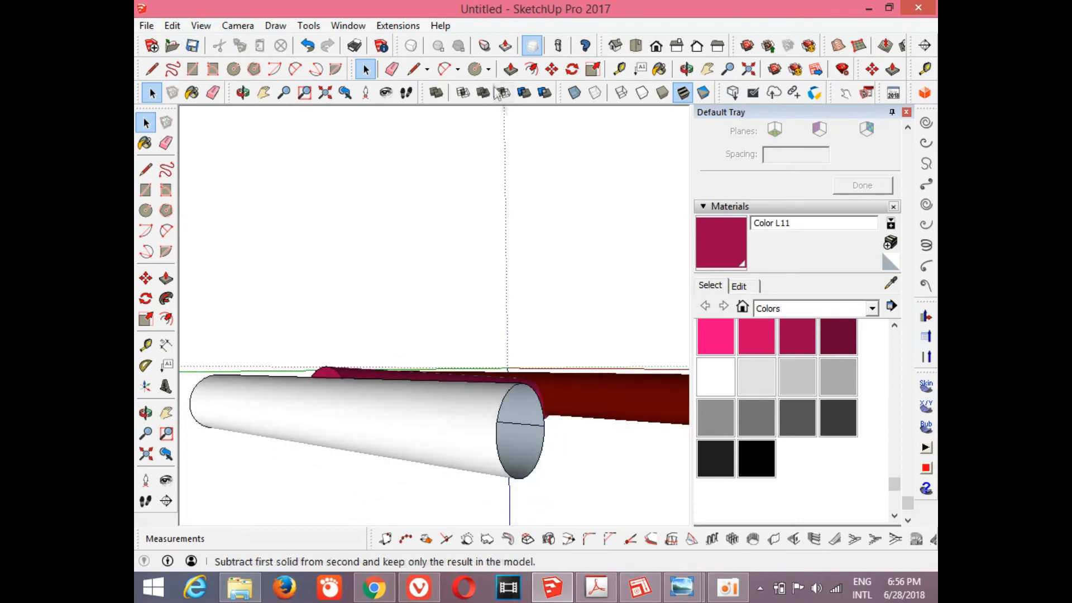
{"action": "left_click", "coordinate": [414, 68]}
{"action": "left_click", "coordinate": [521, 430]}
{"action": "left_click", "coordinate": [497, 434]}
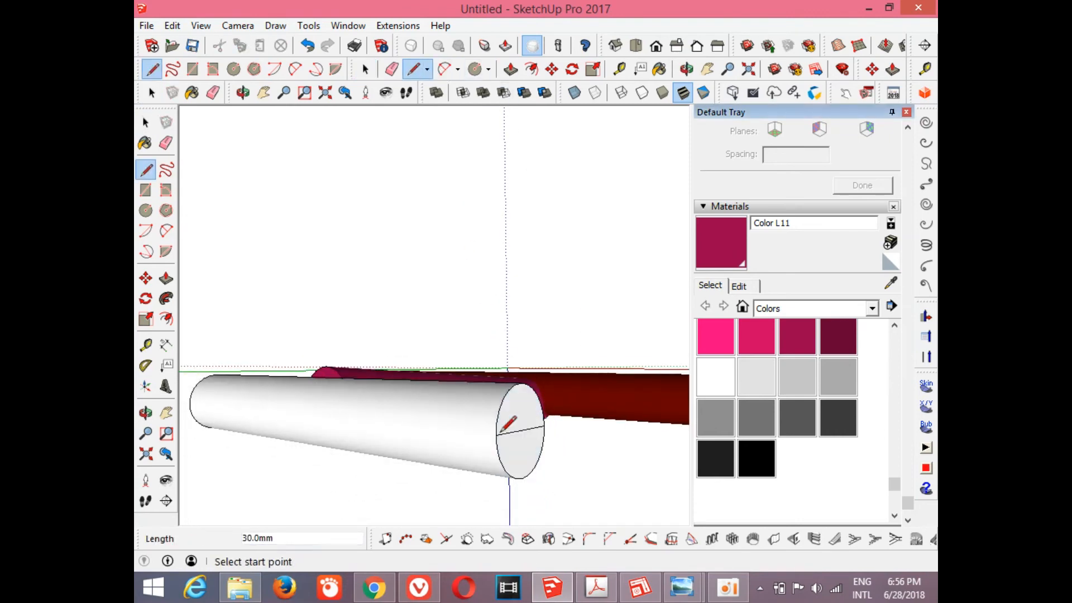
{"action": "key", "text": "space"}
{"action": "key", "text": "Delete"}
{"action": "scroll", "coordinate": [518, 433], "scroll_direction": "down", "scroll_amount": 3}
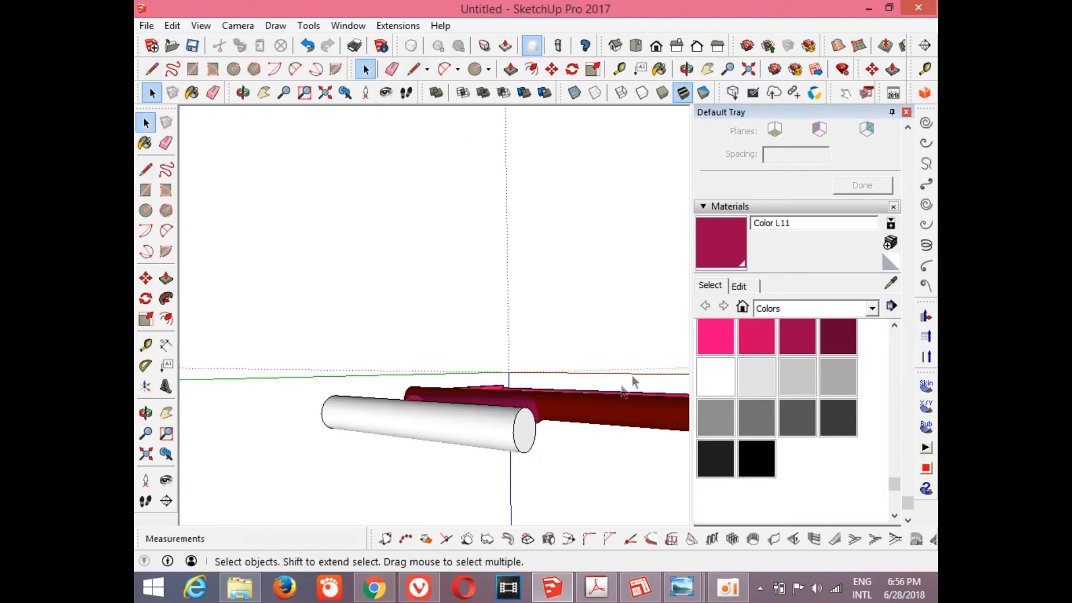
{"action": "left_click", "coordinate": [687, 69]}
{"action": "left_click_drag", "start_coordinate": [502, 346], "coordinate": [761, 397]}
{"action": "left_click", "coordinate": [758, 386]}
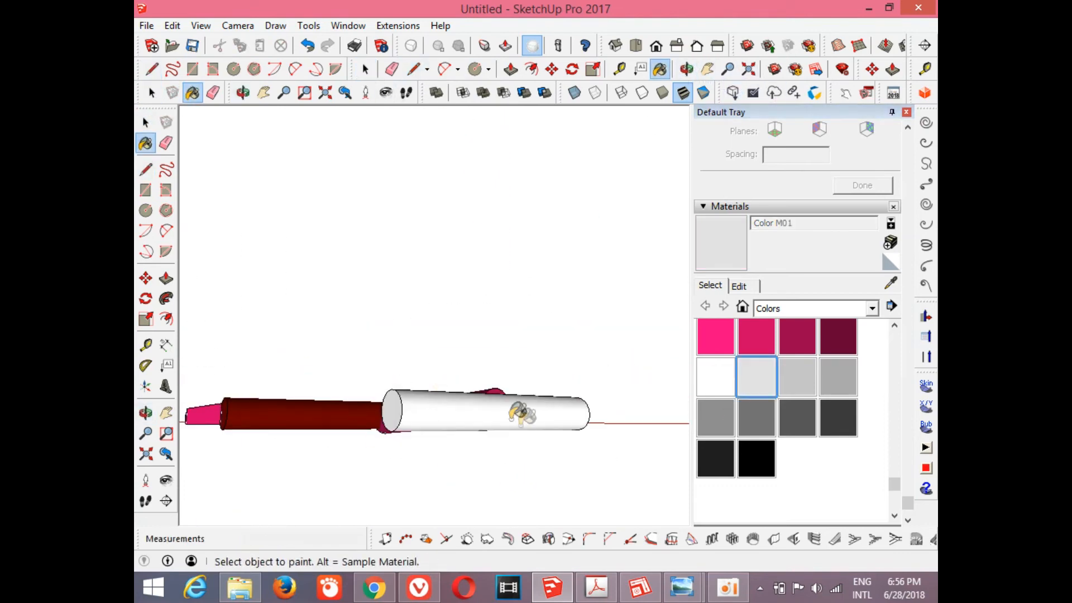
Select the whole handle tube and make it a group.
{"action": "left_click", "coordinate": [145, 412]}
{"action": "left_click_drag", "start_coordinate": [424, 410], "coordinate": [602, 510]}
{"action": "left_click", "coordinate": [365, 69]}
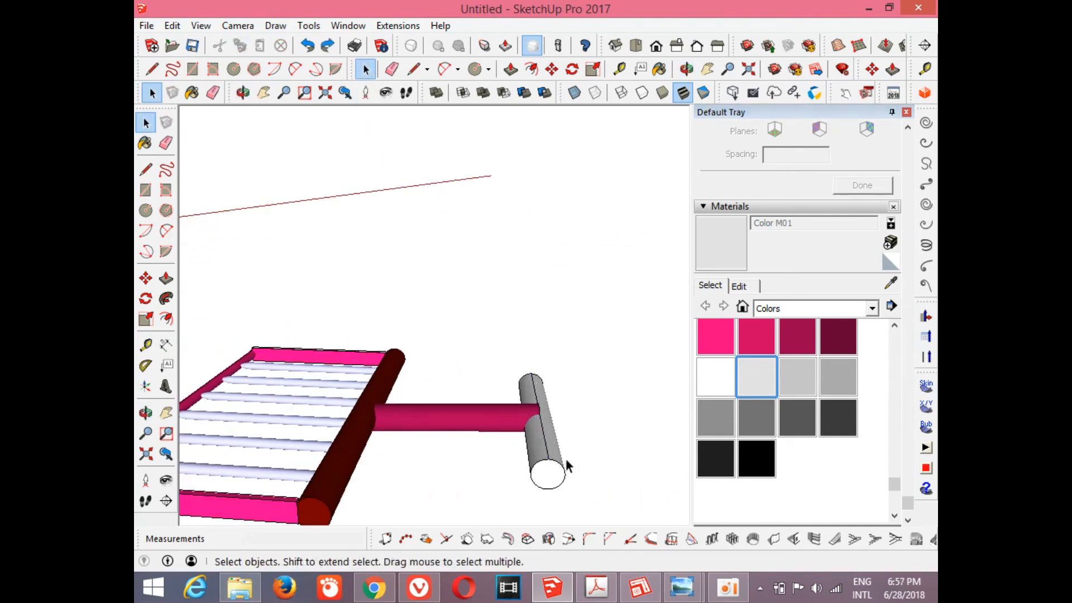
{"action": "left_click_drag", "start_coordinate": [511, 355], "coordinate": [570, 498]}
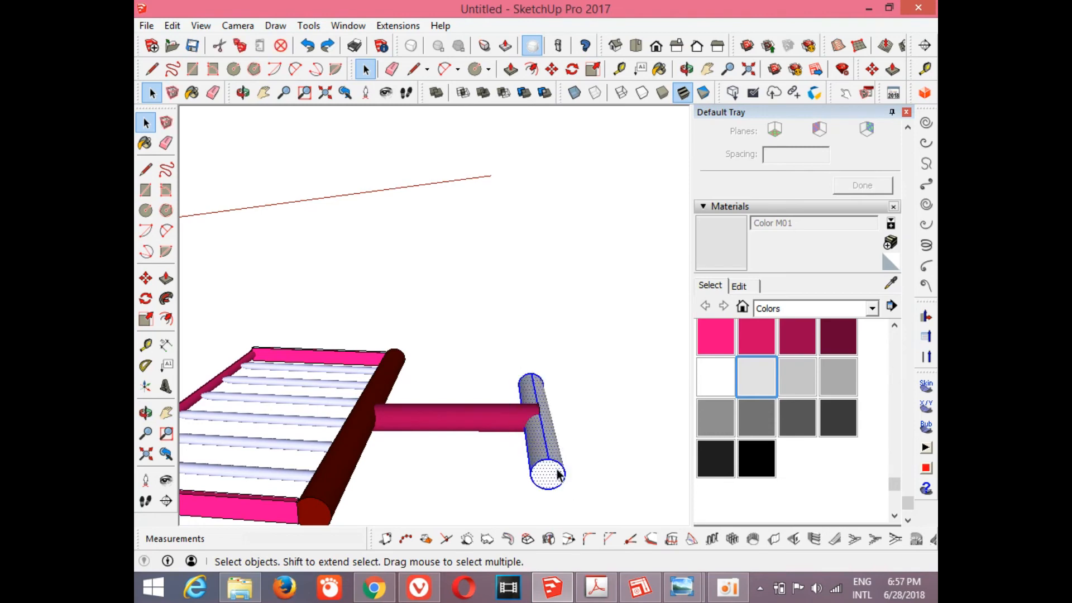
{"action": "right_click", "coordinate": [558, 475]}
{"action": "left_click", "coordinate": [585, 298]}
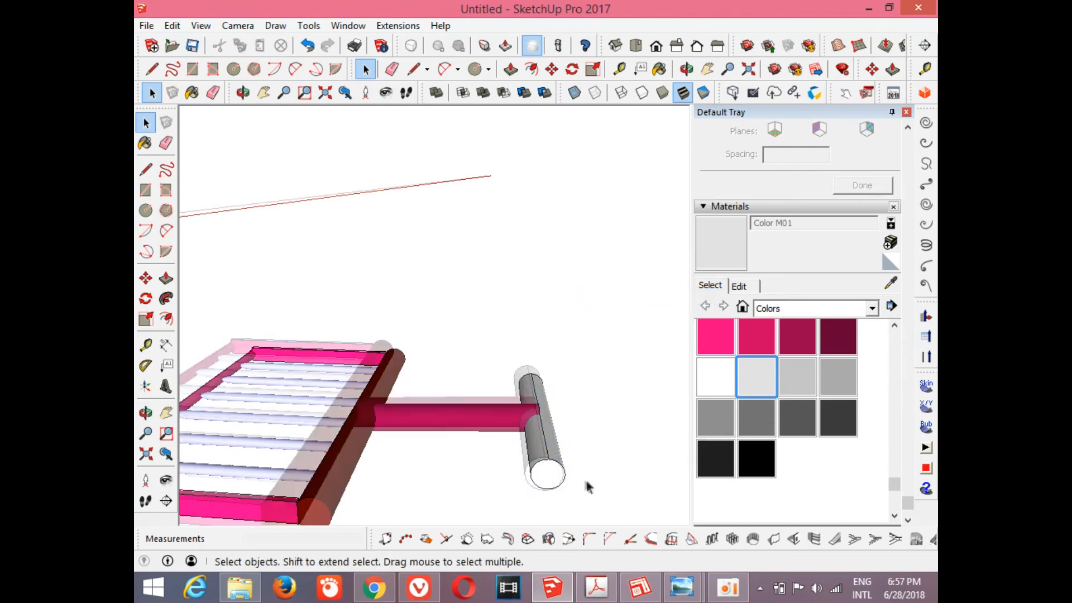
Open the handle group in X-ray display, examine how the stem's end sits inside it, and leave the group.
{"action": "scroll", "coordinate": [587, 487], "scroll_direction": "up", "scroll_amount": 3}
{"action": "left_click", "coordinate": [539, 434]}
{"action": "scroll", "coordinate": [539, 434], "scroll_direction": "up", "scroll_amount": 2}
{"action": "double_click", "coordinate": [516, 427]}
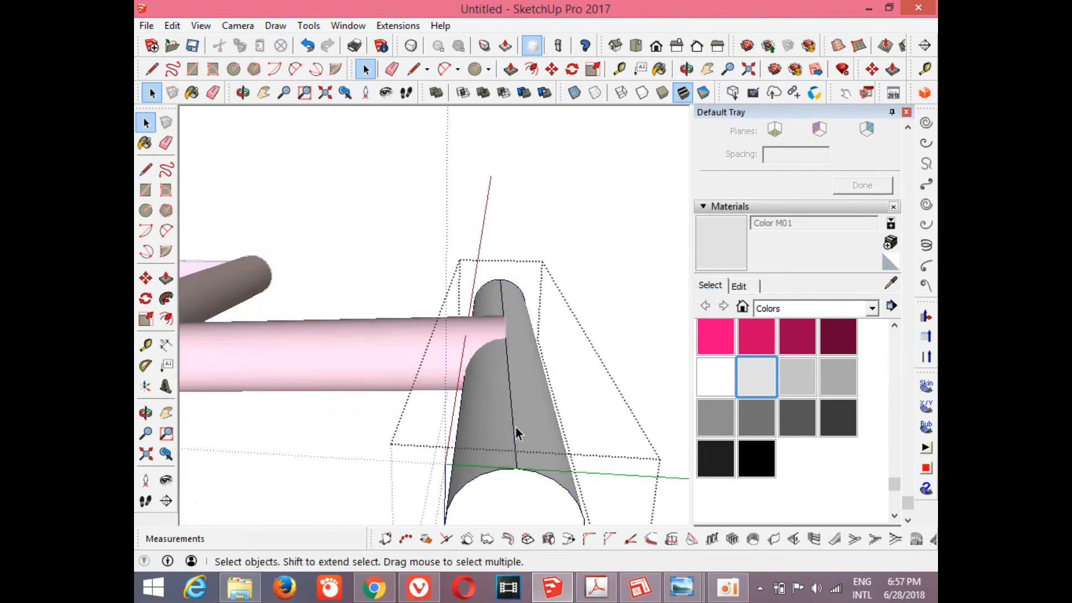
{"action": "left_click", "coordinate": [574, 92]}
{"action": "middle_click_drag", "start_coordinate": [651, 149], "coordinate": [413, 312]}
{"action": "left_click", "coordinate": [366, 69]}
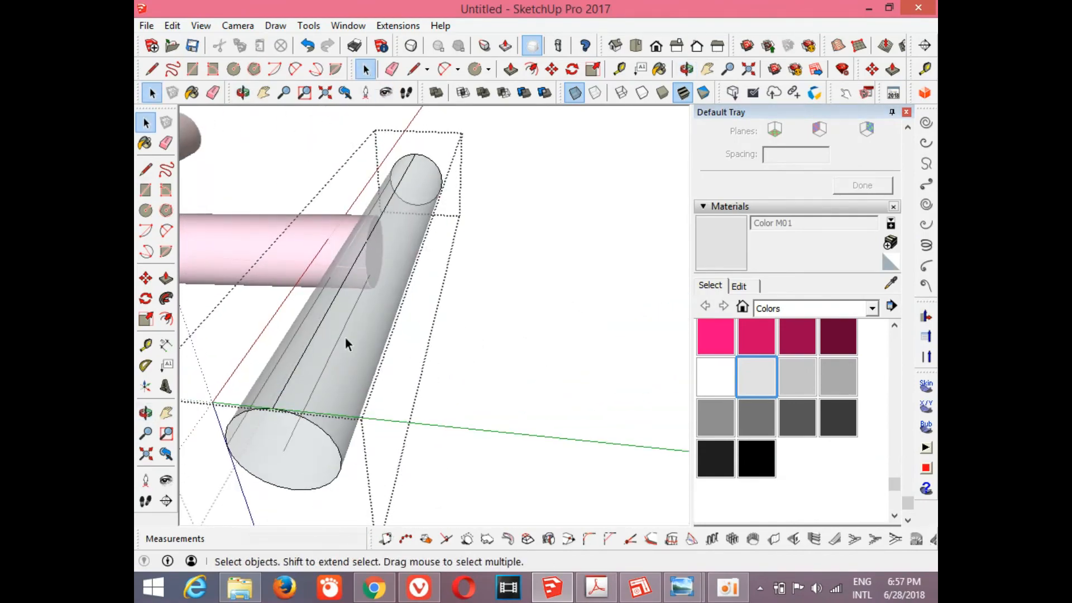
{"action": "left_click", "coordinate": [681, 78]}
{"action": "left_click_drag", "start_coordinate": [558, 196], "coordinate": [532, 338]}
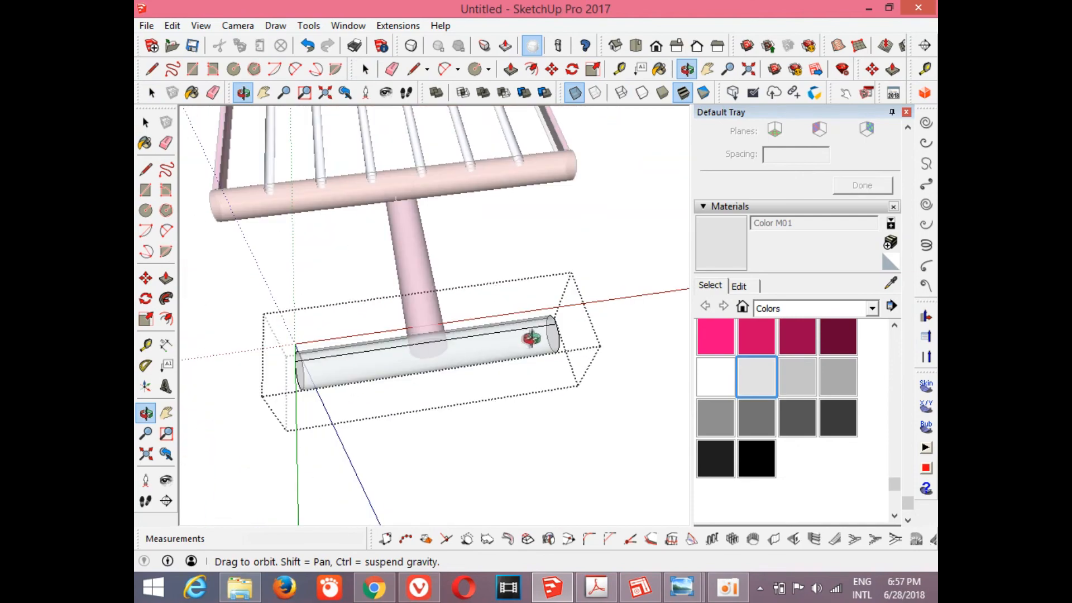
{"action": "left_click_drag", "start_coordinate": [506, 242], "coordinate": [416, 267]}
{"action": "left_click", "coordinate": [366, 69]}
{"action": "left_click", "coordinate": [578, 256]}
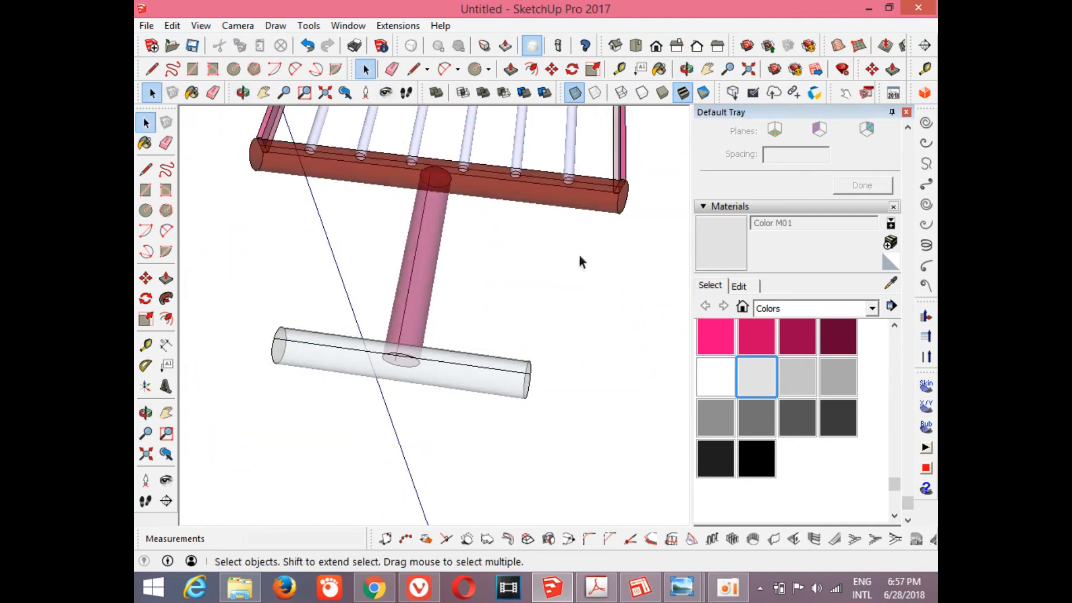
Turn off X-ray display and paint the handle tube with Color L06.
{"action": "scroll", "coordinate": [554, 479], "scroll_direction": "down", "scroll_amount": 3}
{"action": "left_click", "coordinate": [690, 72]}
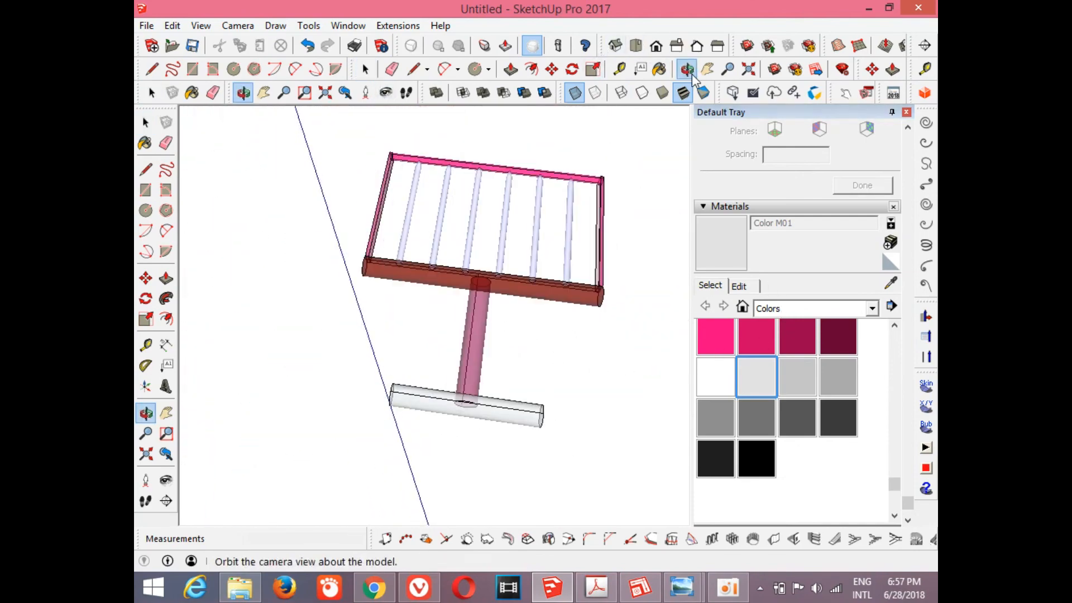
{"action": "left_click_drag", "start_coordinate": [564, 224], "coordinate": [614, 352]}
{"action": "left_click", "coordinate": [575, 93]}
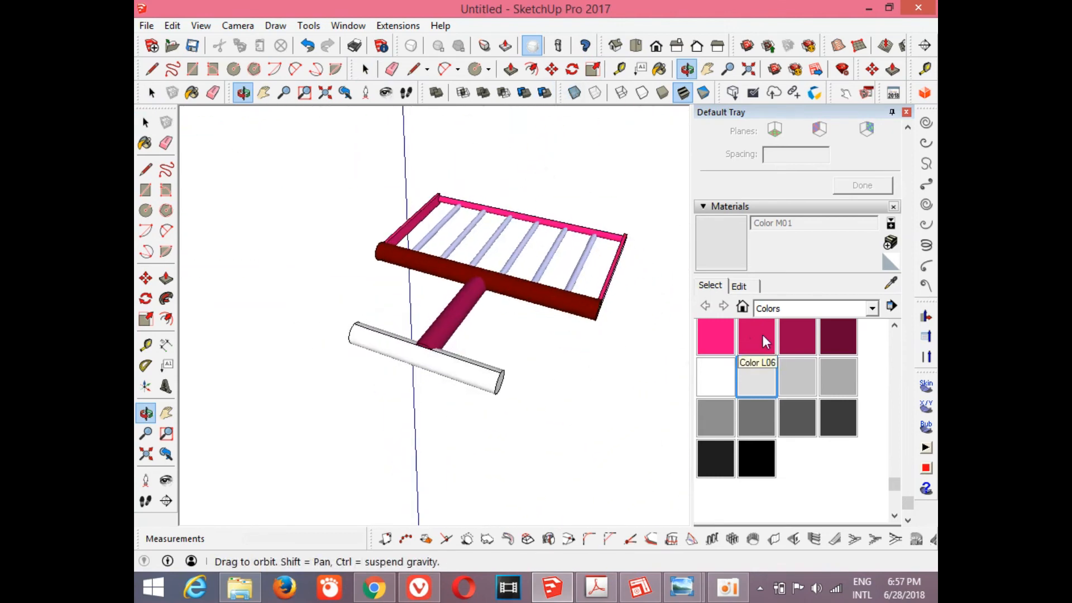
{"action": "left_click", "coordinate": [765, 342]}
{"action": "left_click", "coordinate": [453, 363]}
{"action": "scroll", "coordinate": [472, 360], "scroll_direction": "down", "scroll_amount": 2}
Examine the coloured tool from several angles, including edge-on, and inspect one of its tines.
{"action": "left_click", "coordinate": [686, 69]}
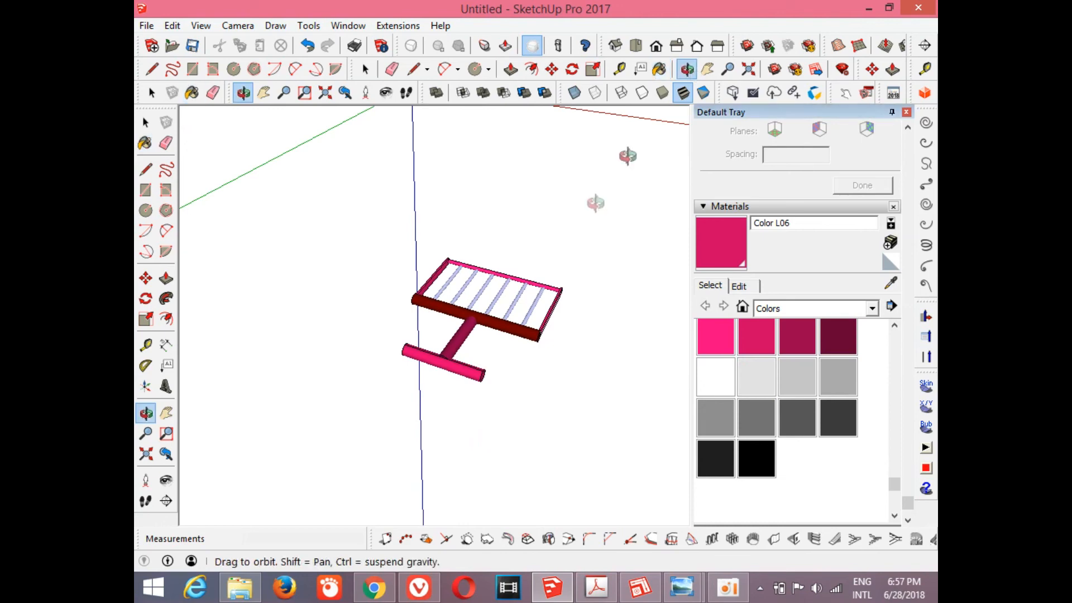
{"action": "left_click_drag", "start_coordinate": [627, 156], "coordinate": [464, 243]}
{"action": "scroll", "coordinate": [605, 229], "scroll_direction": "down", "scroll_amount": 5}
{"action": "scroll", "coordinate": [532, 290], "scroll_direction": "up", "scroll_amount": 3}
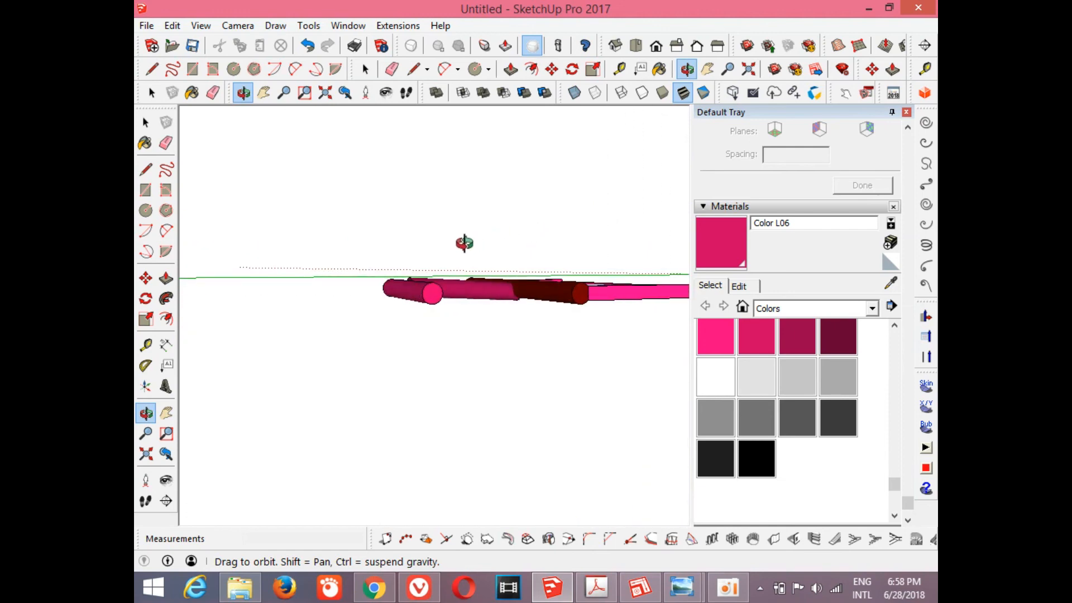
{"action": "left_click_drag", "start_coordinate": [464, 243], "coordinate": [462, 243]}
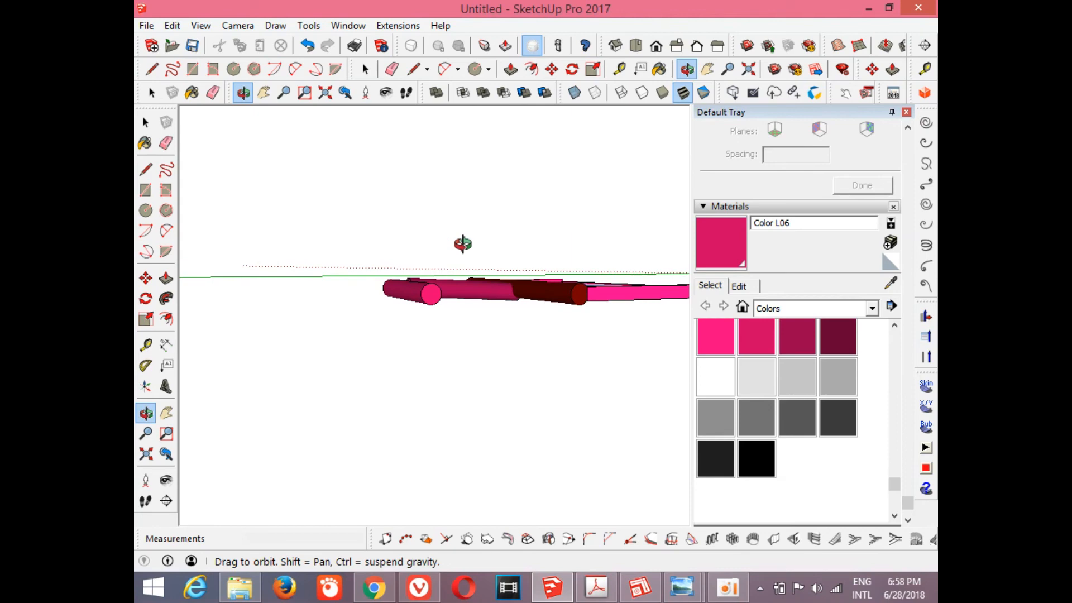
{"action": "left_click_drag", "start_coordinate": [483, 241], "coordinate": [431, 258]}
{"action": "scroll", "coordinate": [428, 235], "scroll_direction": "down", "scroll_amount": 5}
{"action": "left_click_drag", "start_coordinate": [497, 252], "coordinate": [544, 332]}
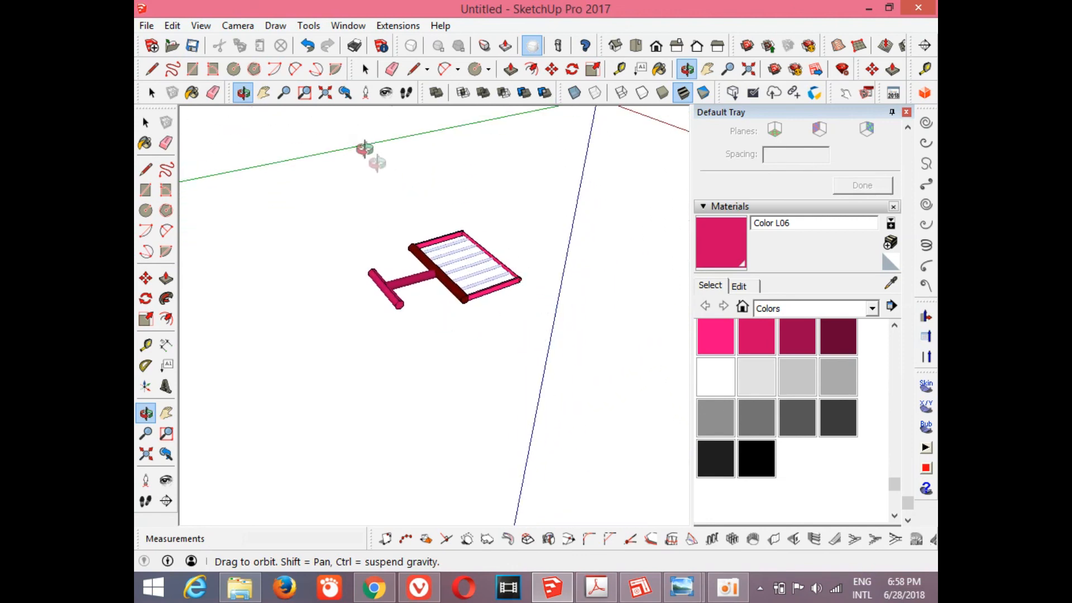
{"action": "left_click", "coordinate": [365, 69]}
{"action": "scroll", "coordinate": [460, 265], "scroll_direction": "up", "scroll_amount": 3}
{"action": "left_click", "coordinate": [458, 269]}
{"action": "scroll", "coordinate": [458, 268], "scroll_direction": "down", "scroll_amount": 3}
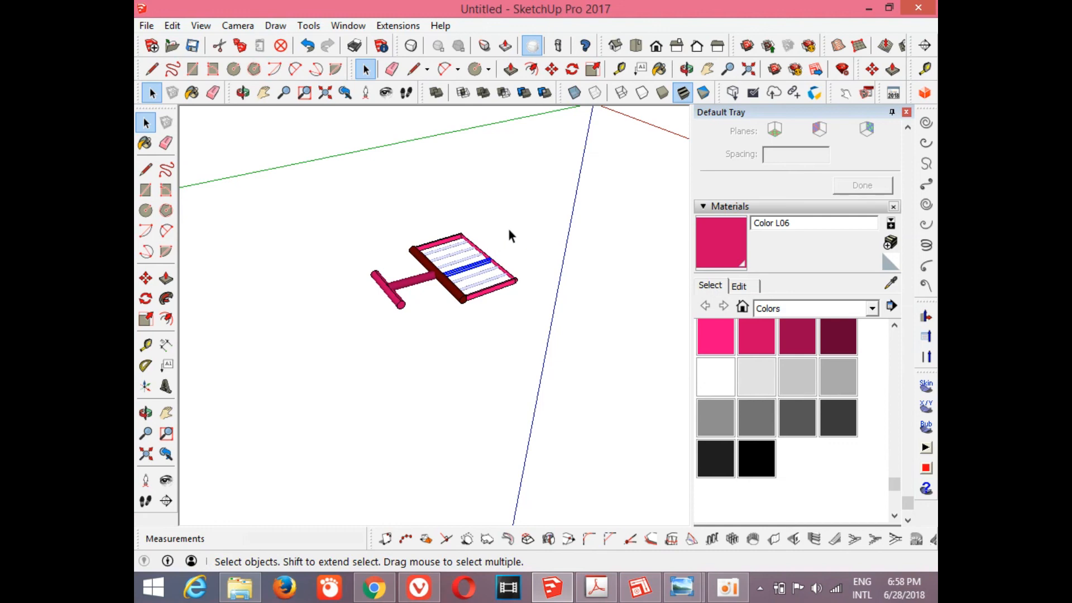
{"action": "left_click", "coordinate": [521, 223]}
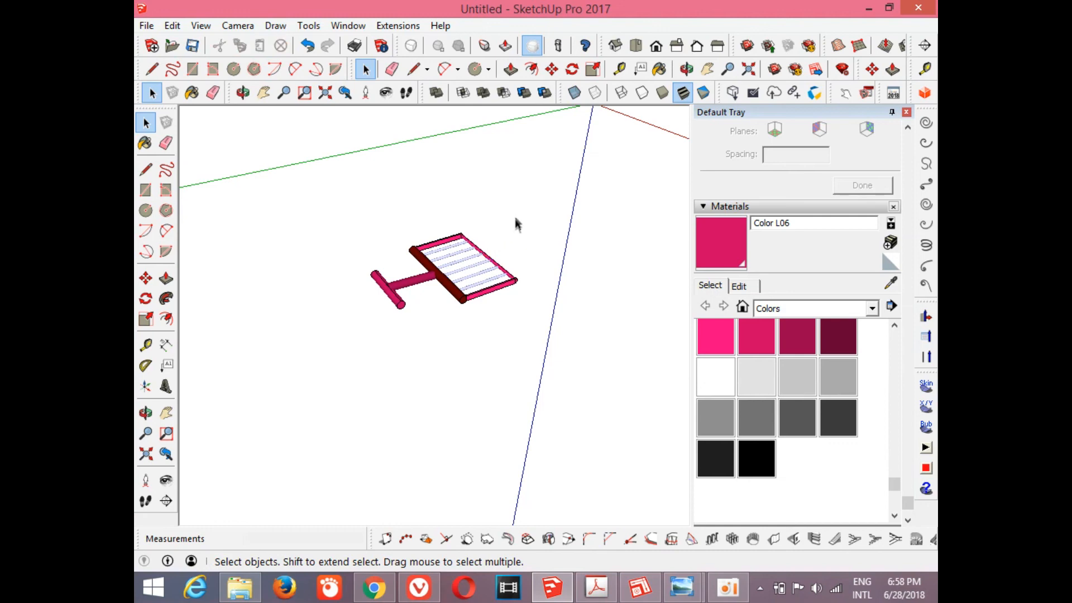
{"action": "scroll", "coordinate": [514, 222], "scroll_direction": "down", "scroll_amount": 5}
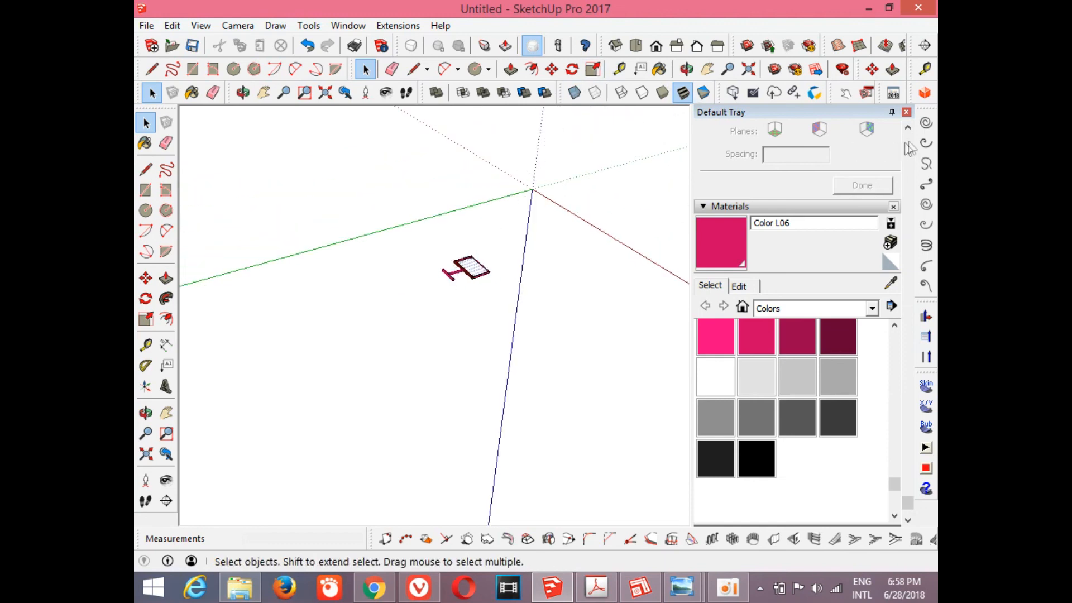
Close the Default Tray and, in Front view, draw a 100 mm line straight up from the stem's midpoint above the dark red tube.
{"action": "left_click", "coordinate": [906, 112]}
{"action": "left_click", "coordinate": [657, 46]}
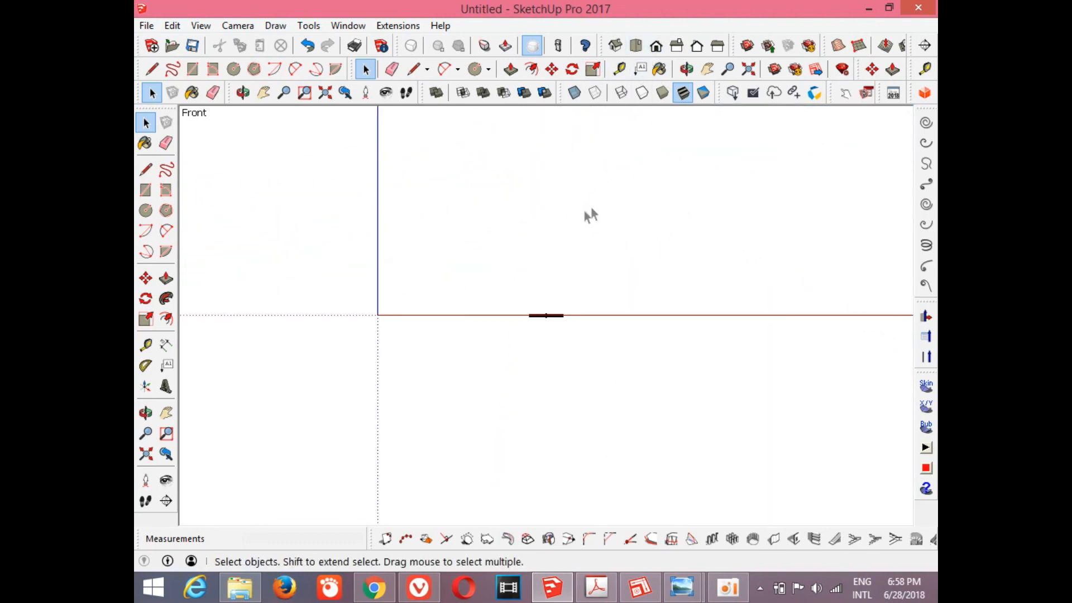
{"action": "left_click", "coordinate": [414, 69]}
{"action": "scroll", "coordinate": [545, 314], "scroll_direction": "up", "scroll_amount": 10}
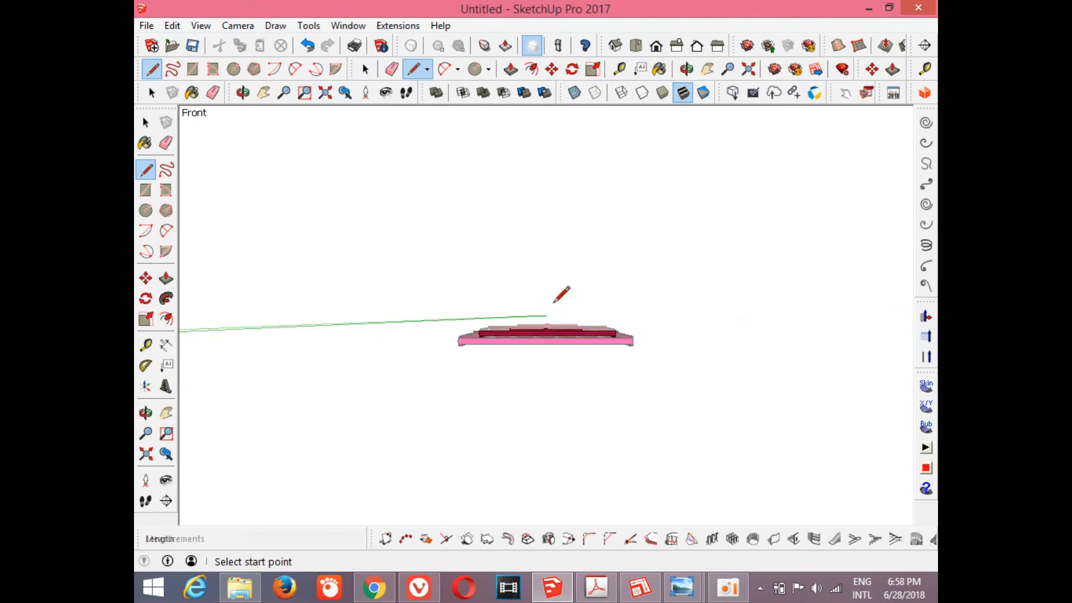
{"action": "scroll", "coordinate": [539, 337], "scroll_direction": "up", "scroll_amount": 6}
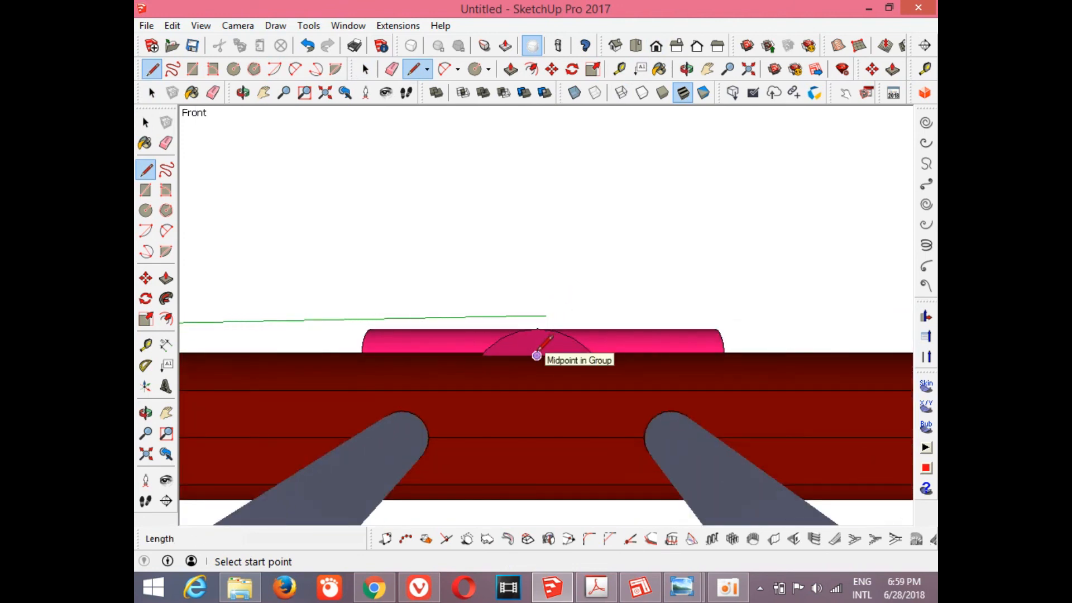
{"action": "left_click", "coordinate": [537, 355]}
{"action": "type", "text": "100"}
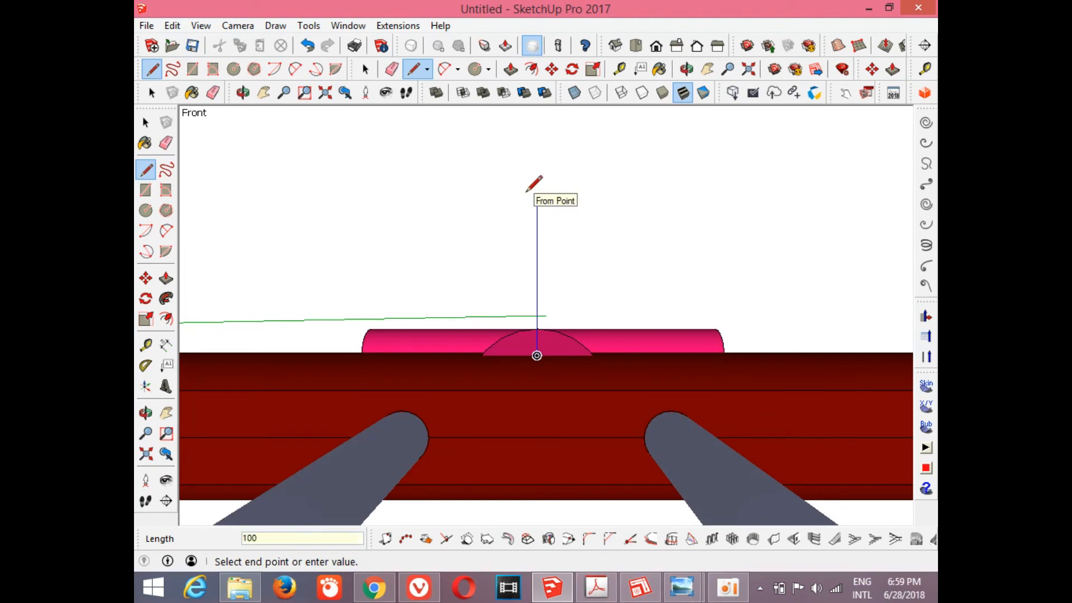
{"action": "key", "text": "Return"}
{"action": "scroll", "coordinate": [535, 189], "scroll_direction": "down", "scroll_amount": 3}
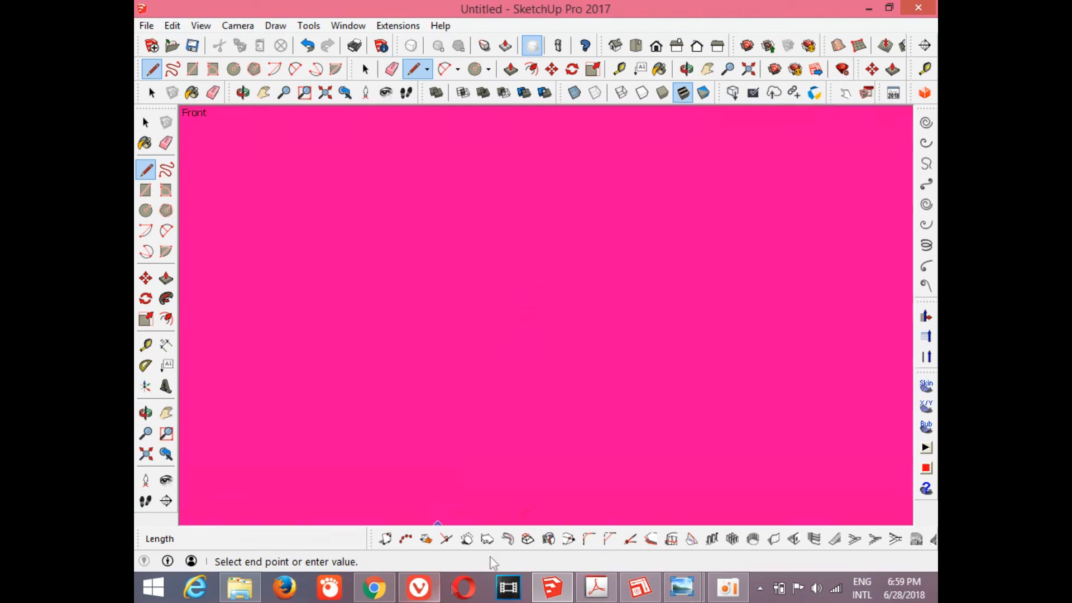
In Front view, draw a 175 mm horizontal line along the red axis from the upper end of the vertical line.
{"action": "left_click", "coordinate": [636, 49]}
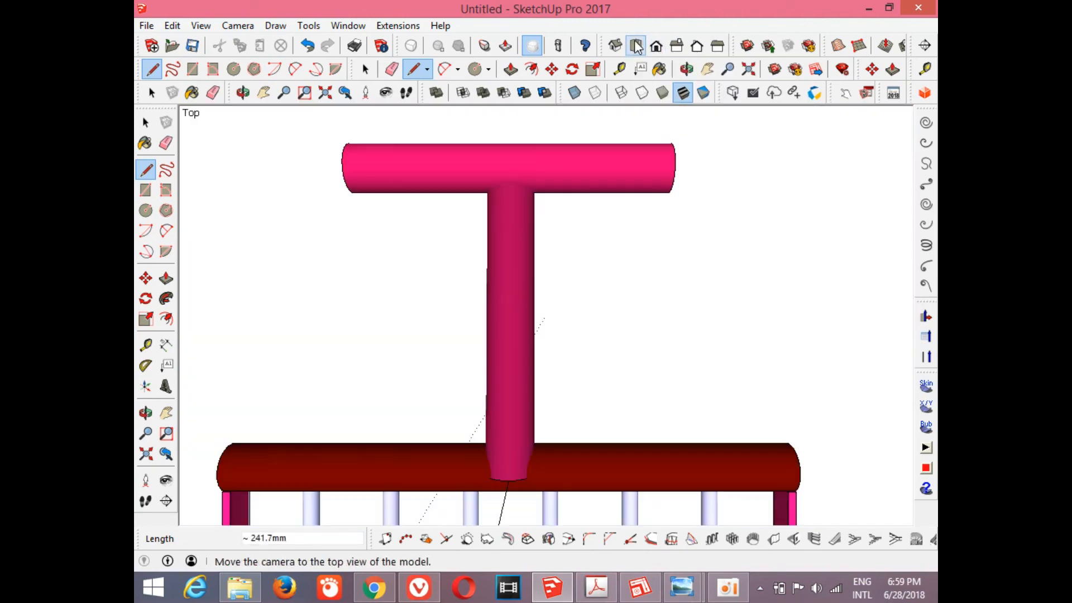
{"action": "scroll", "coordinate": [558, 246], "scroll_direction": "down", "scroll_amount": 3}
{"action": "key", "text": "Escape"}
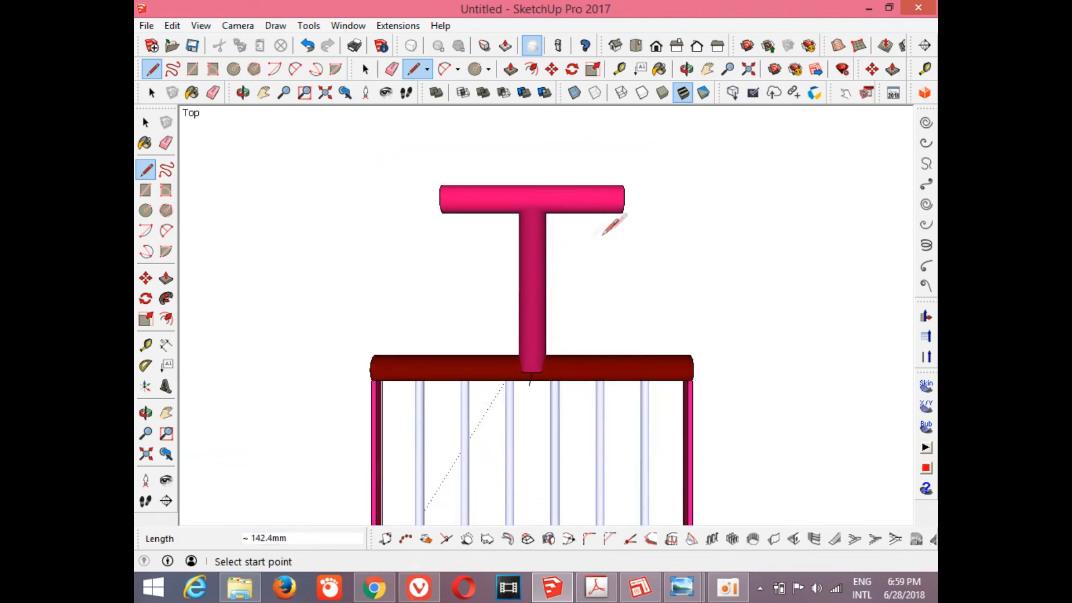
{"action": "left_click", "coordinate": [656, 46]}
{"action": "scroll", "coordinate": [591, 287], "scroll_direction": "down", "scroll_amount": 3}
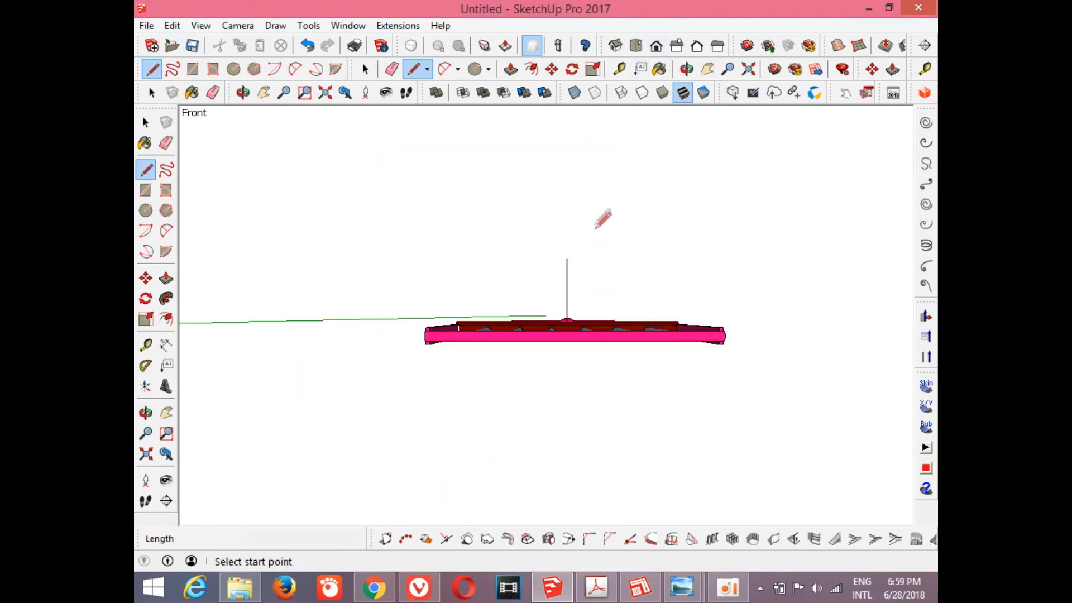
{"action": "left_click", "coordinate": [567, 259]}
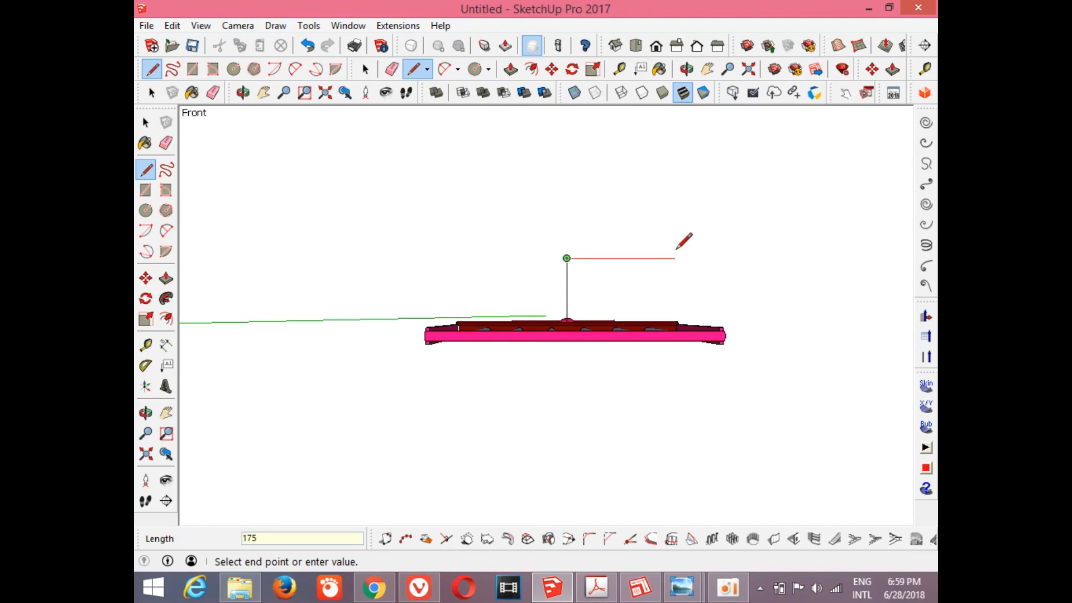
{"action": "double_click", "coordinate": [677, 258]}
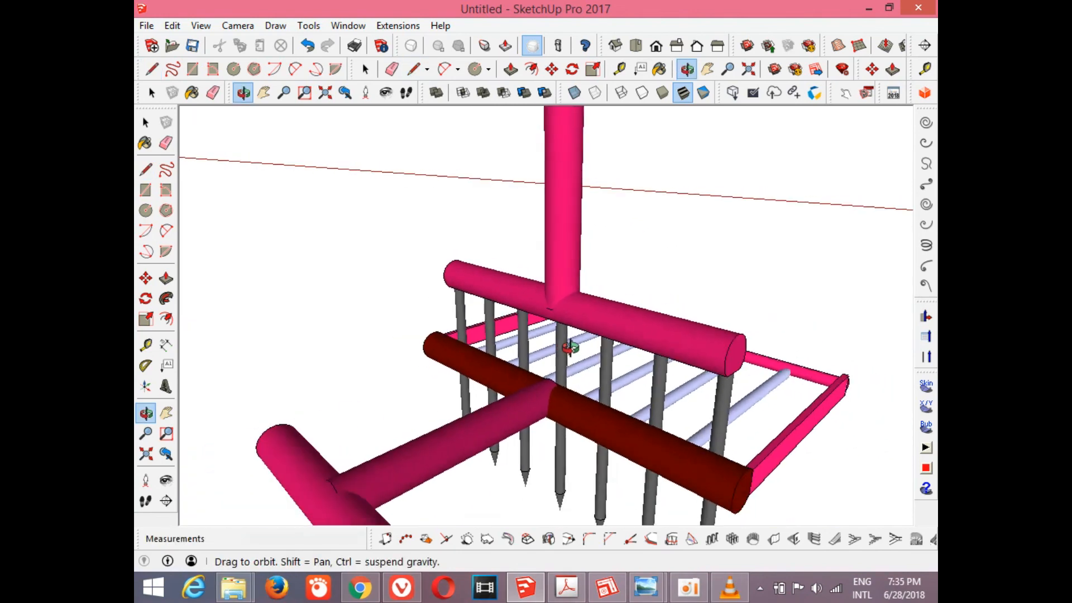
Examine the tool with its upright shaft and upper crossbar from several angles, near and far.
{"action": "scroll", "coordinate": [571, 342], "scroll_direction": "down", "scroll_amount": 2}
{"action": "scroll", "coordinate": [578, 348], "scroll_direction": "up", "scroll_amount": 4}
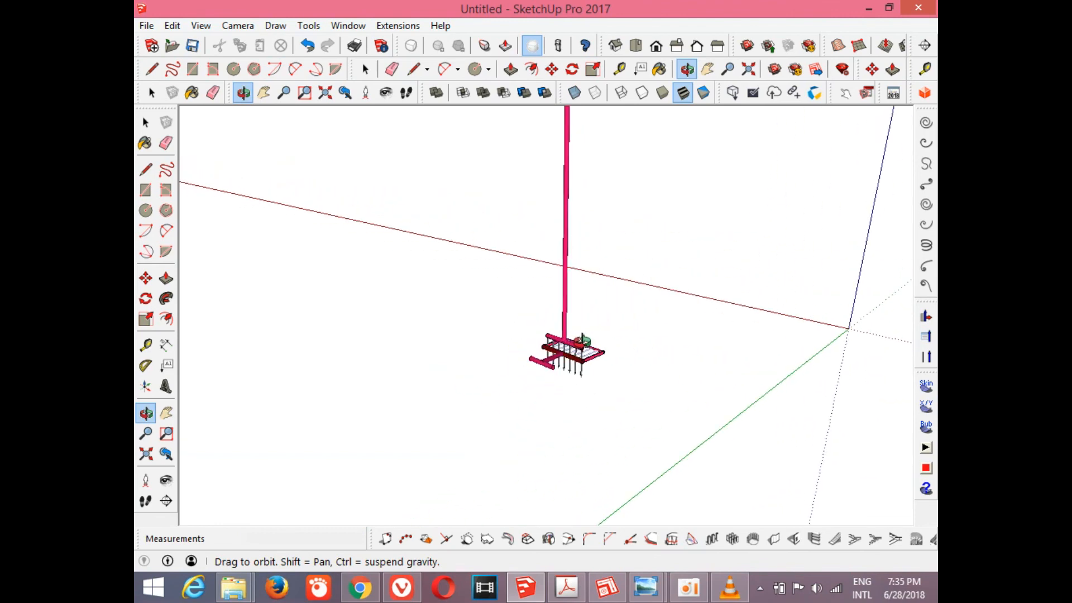
{"action": "left_click_drag", "start_coordinate": [586, 339], "coordinate": [581, 442]}
{"action": "scroll", "coordinate": [589, 352], "scroll_direction": "up", "scroll_amount": 3}
{"action": "scroll", "coordinate": [573, 363], "scroll_direction": "up", "scroll_amount": 3}
{"action": "left_click_drag", "start_coordinate": [530, 385], "coordinate": [634, 410]}
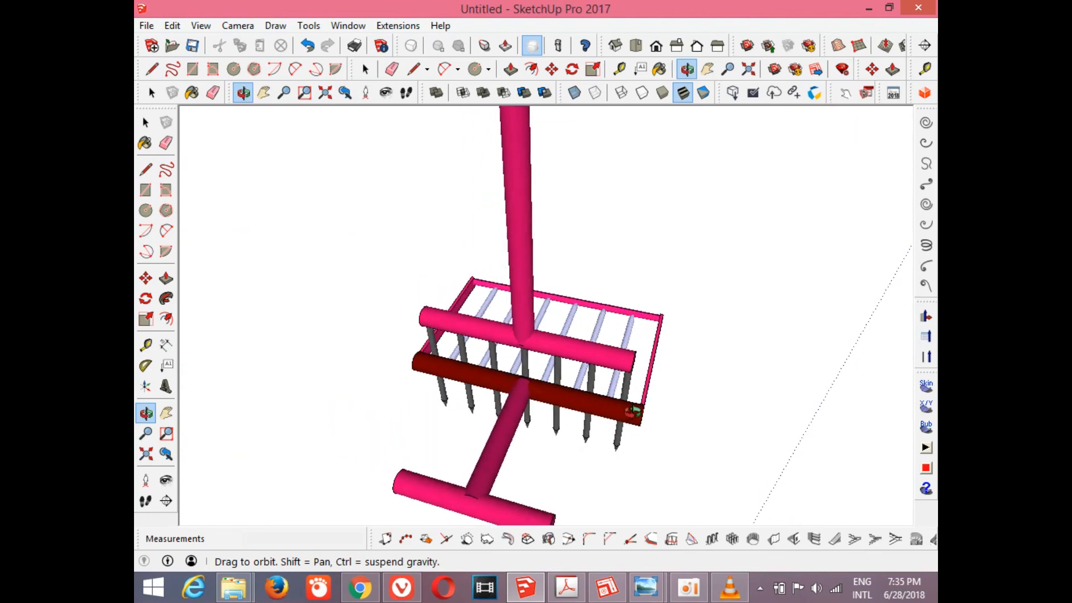
{"action": "scroll", "coordinate": [563, 383], "scroll_direction": "up", "scroll_amount": 3}
{"action": "scroll", "coordinate": [546, 377], "scroll_direction": "down", "scroll_amount": 4}
{"action": "left_click_drag", "start_coordinate": [550, 372], "coordinate": [425, 377]}
{"action": "scroll", "coordinate": [520, 356], "scroll_direction": "up", "scroll_amount": 5}
{"action": "scroll", "coordinate": [520, 356], "scroll_direction": "down", "scroll_amount": 6}
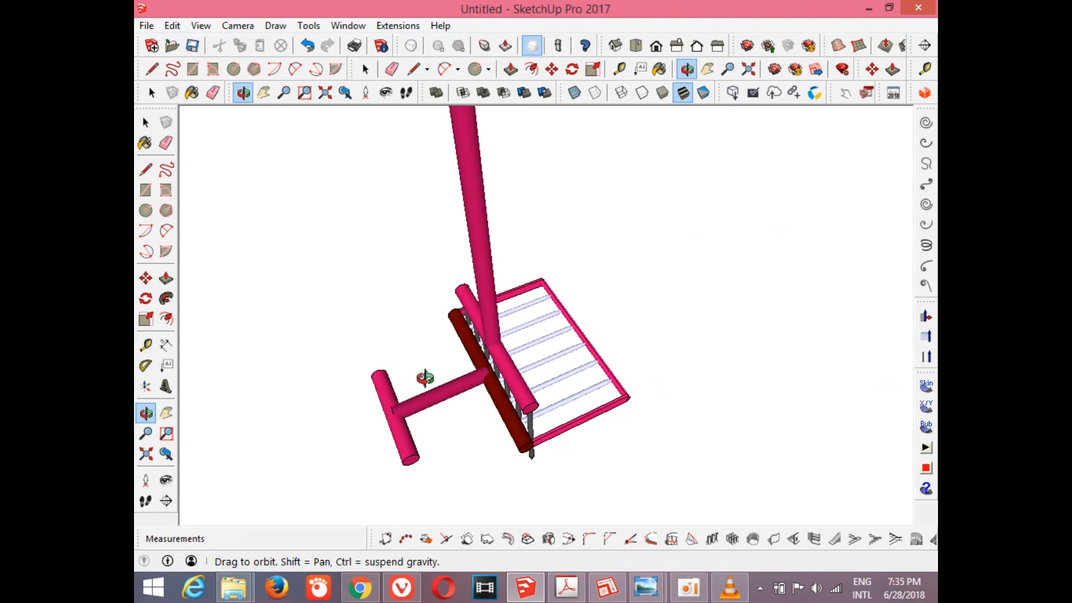
Draw connected lines from the stem's end about 56 mm along the stem, out parallel to the dark red tube, and back to the tube's far end.
{"action": "left_click", "coordinate": [413, 69]}
{"action": "scroll", "coordinate": [459, 384], "scroll_direction": "up", "scroll_amount": 2}
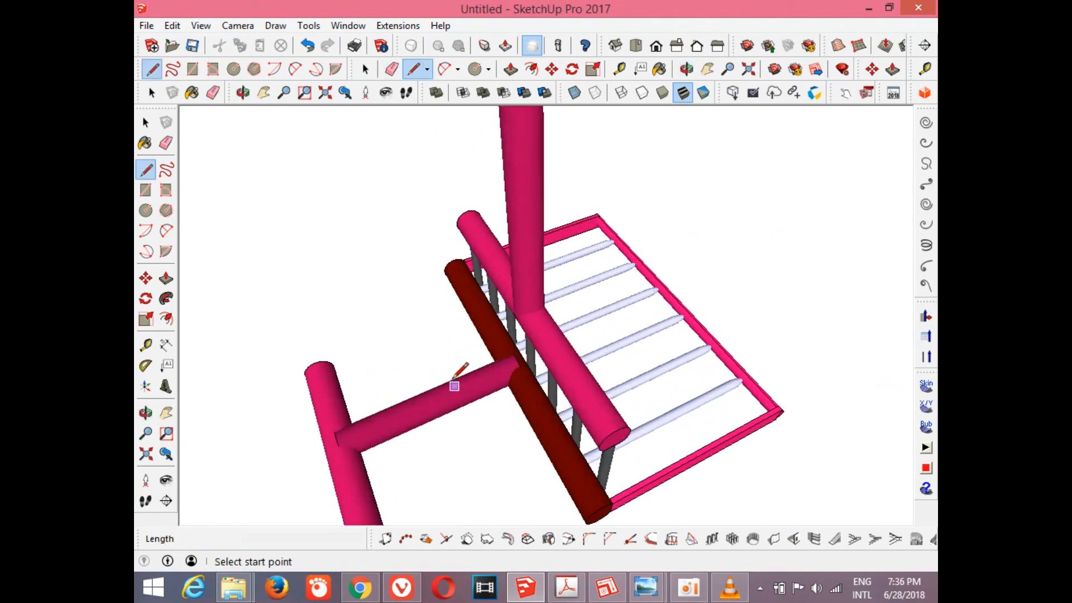
{"action": "scroll", "coordinate": [516, 360], "scroll_direction": "up", "scroll_amount": 4}
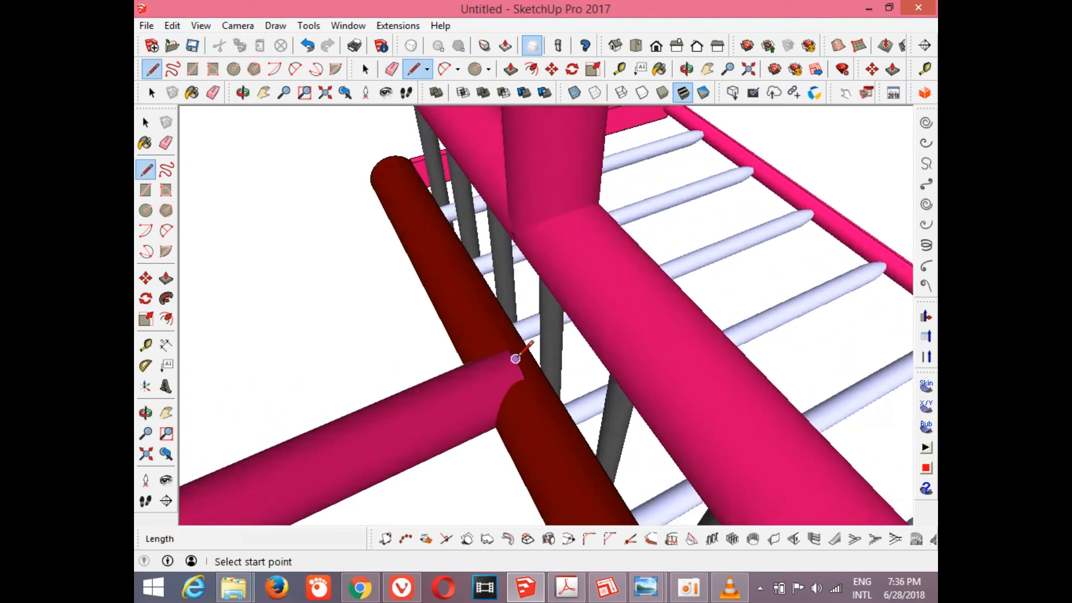
{"action": "left_click", "coordinate": [514, 359]}
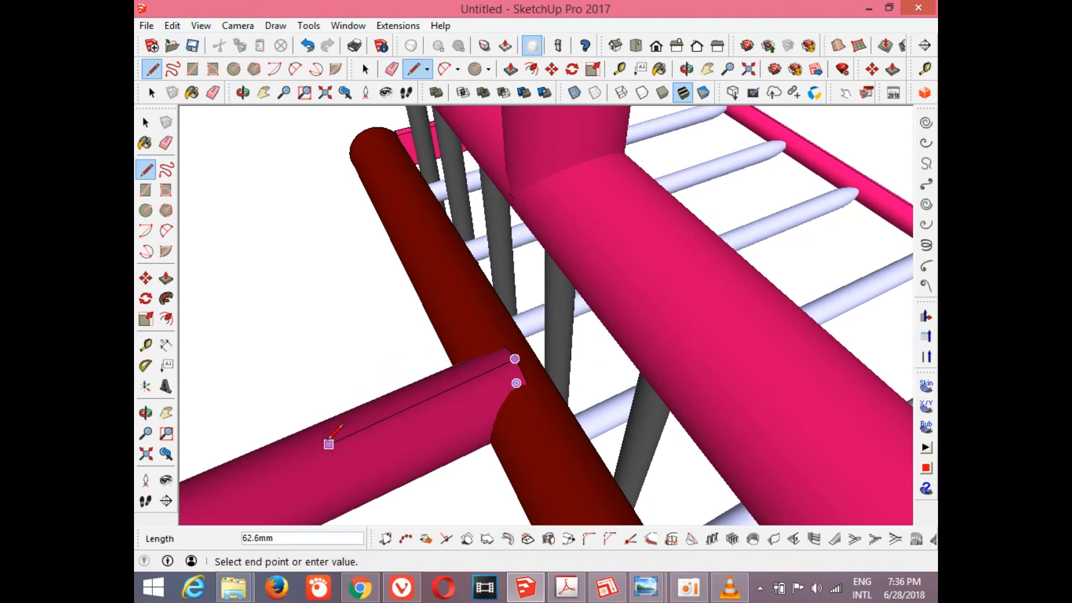
{"action": "middle_click_drag", "start_coordinate": [324, 456], "coordinate": [326, 442]}
{"action": "scroll", "coordinate": [330, 438], "scroll_direction": "down", "scroll_amount": 3}
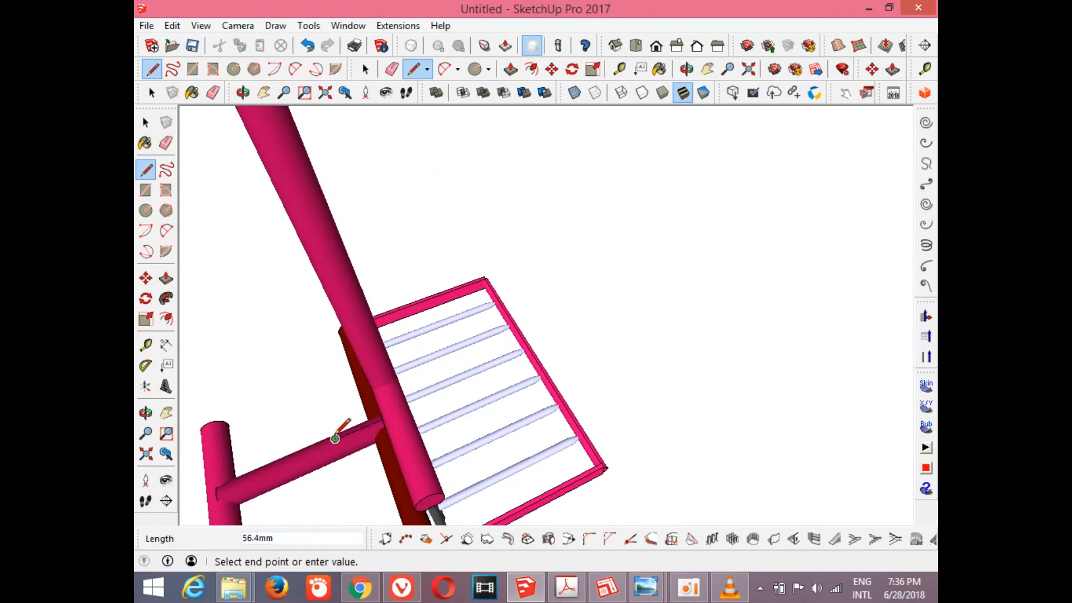
{"action": "left_click", "coordinate": [294, 354]}
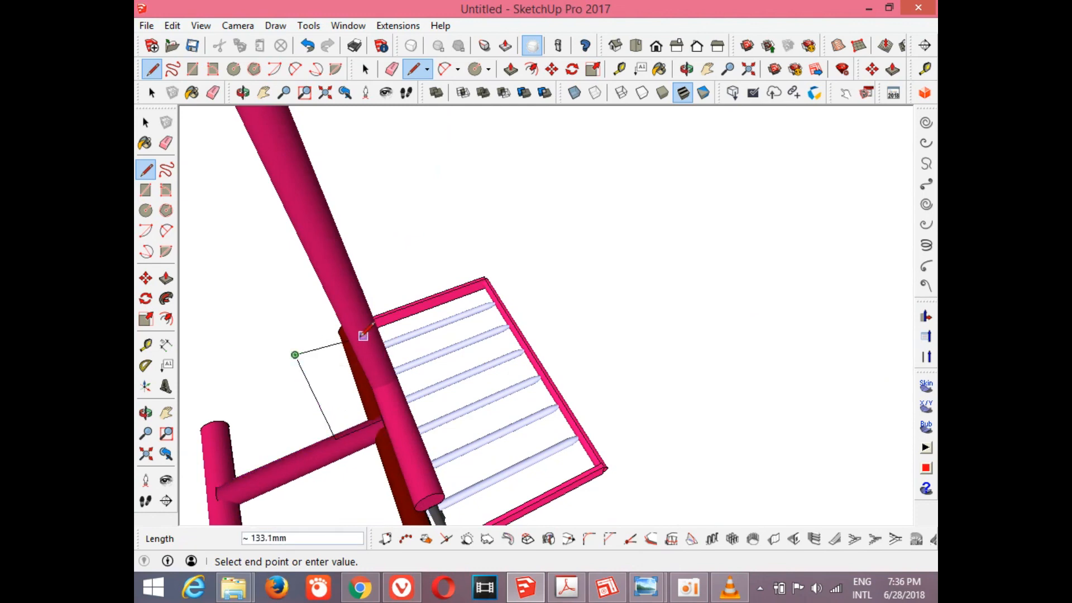
{"action": "left_click", "coordinate": [344, 332]}
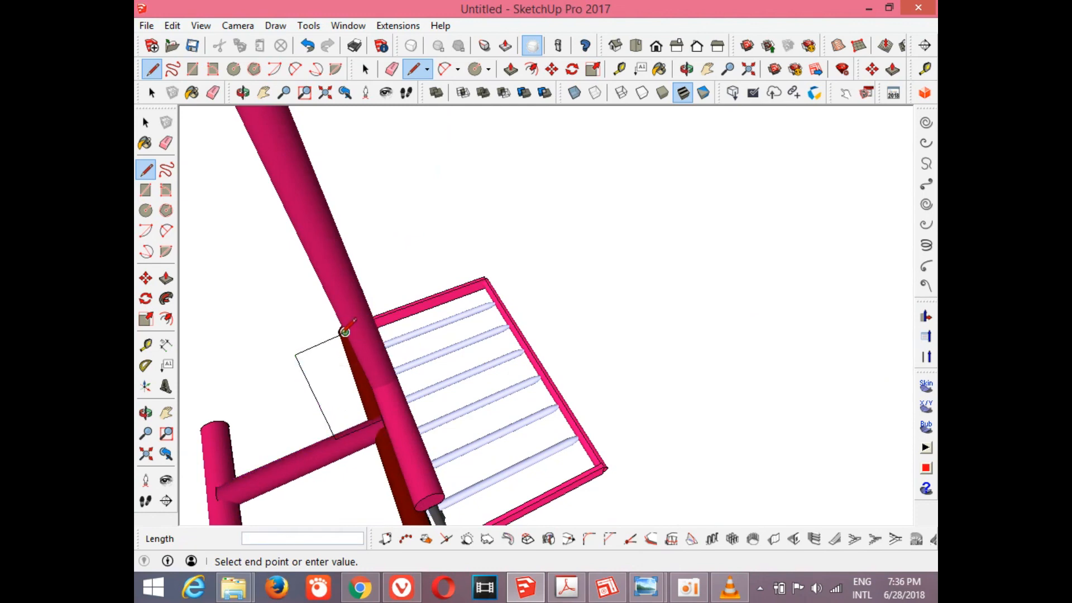